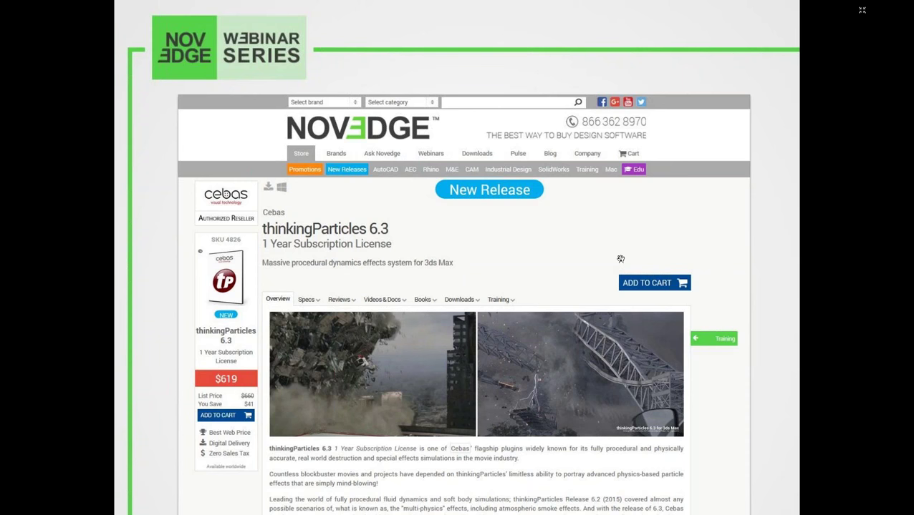
key(Right)
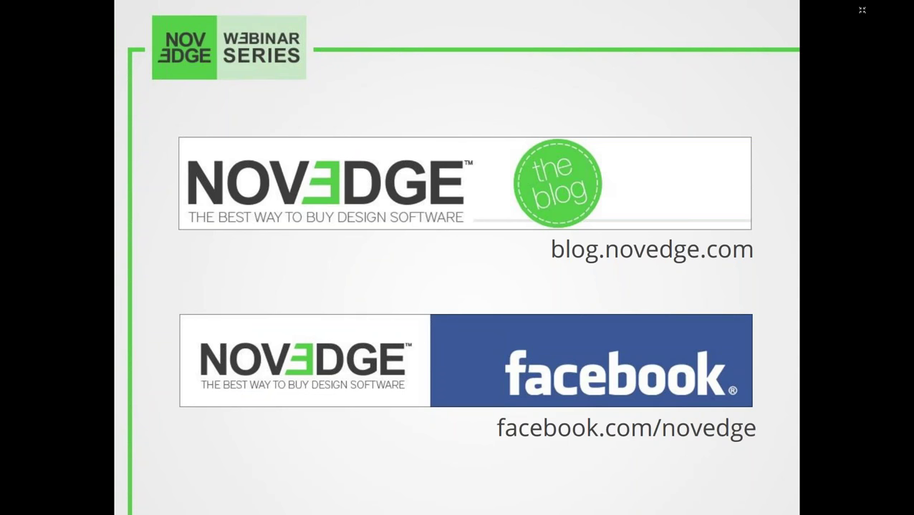
key(Right)
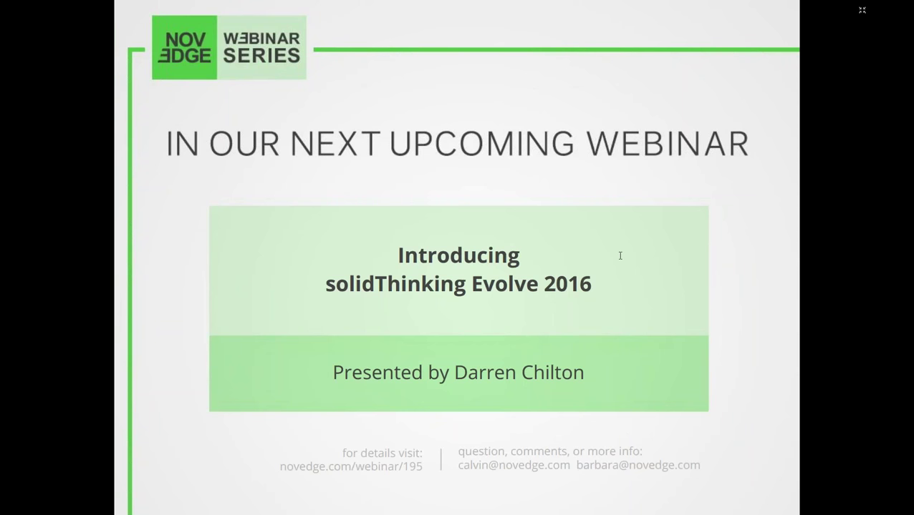
key(Right)
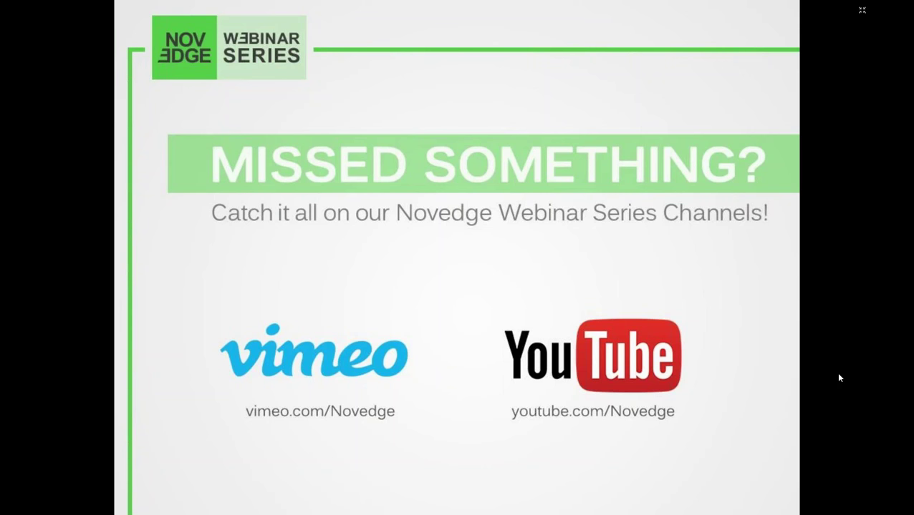
key(Escape)
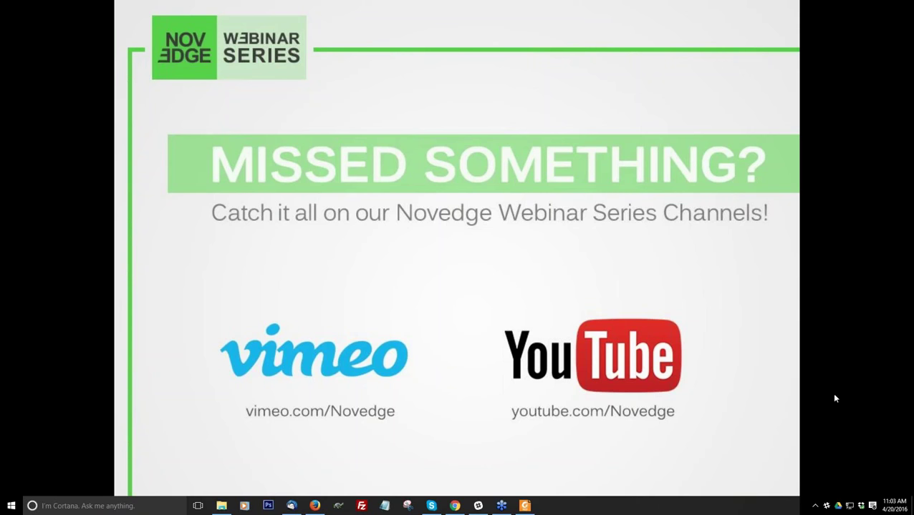
click(832, 385)
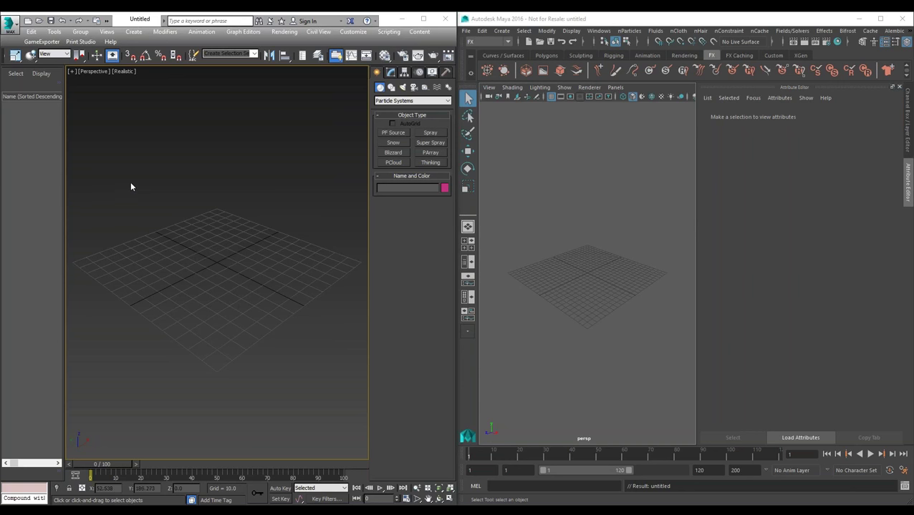
Create a Thinking particle system at the centre of the perspective grid and open its properties window.
click(430, 164)
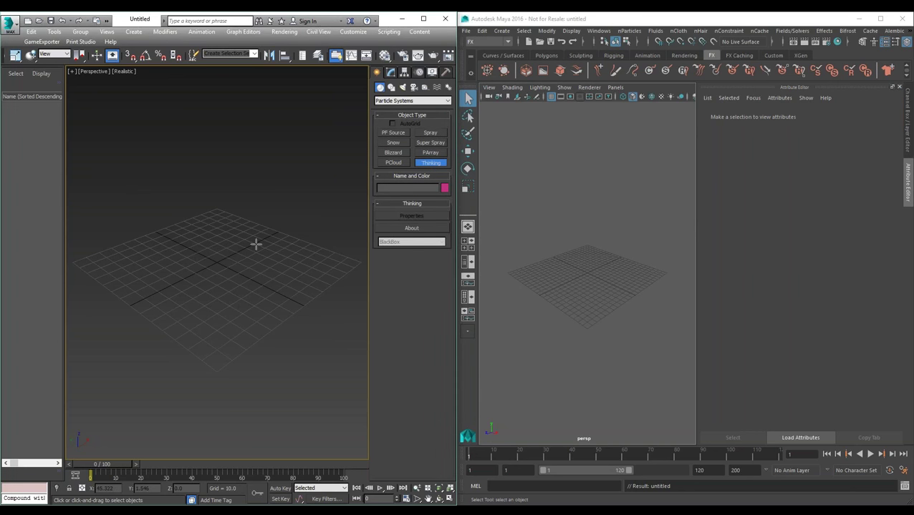
click(215, 261)
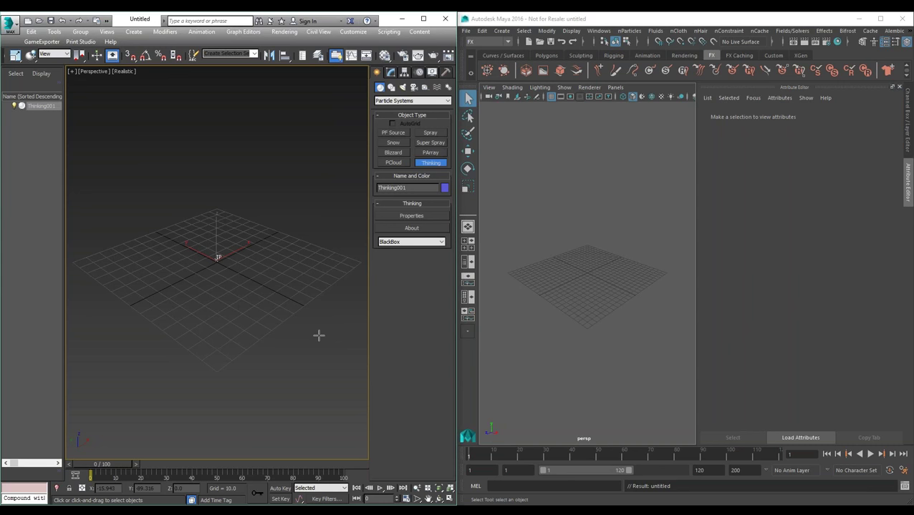
click(390, 72)
click(414, 207)
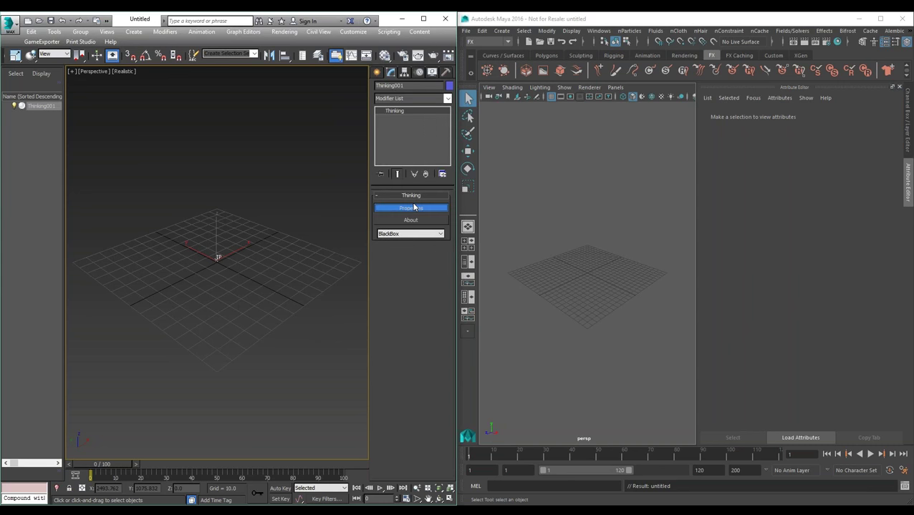
drag(43, 126, 482, 98)
drag(193, 95, 293, 121)
drag(482, 129, 446, 119)
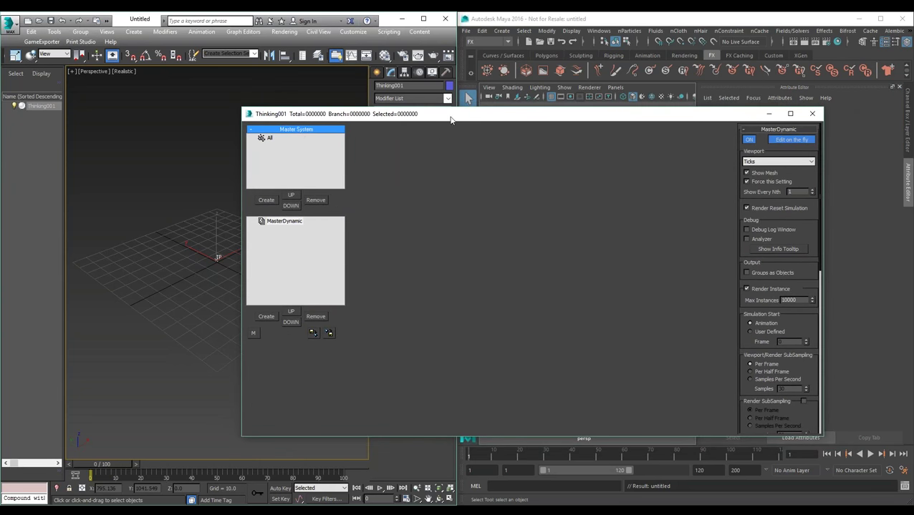
Create a particle group under All in the Master System and name it Particles.
click(269, 138)
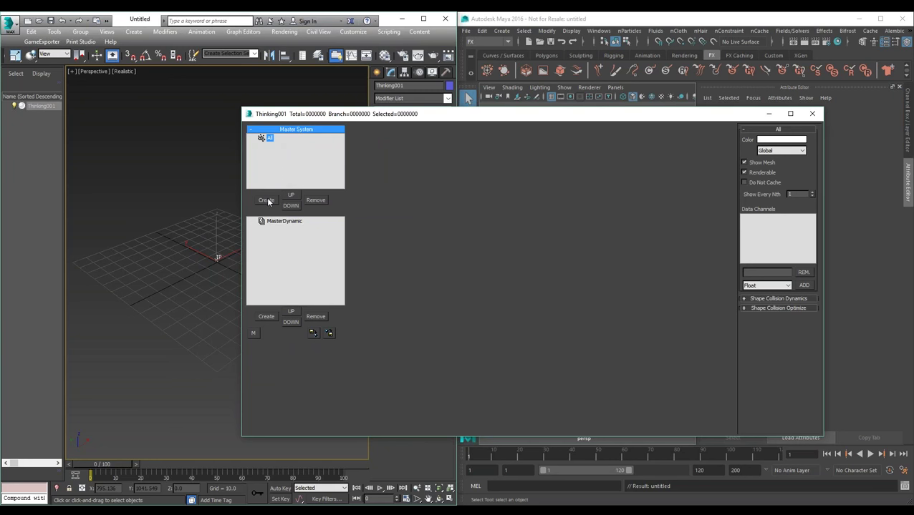
click(266, 200)
click(285, 147)
click(285, 147)
text(Particles)
key(Return)
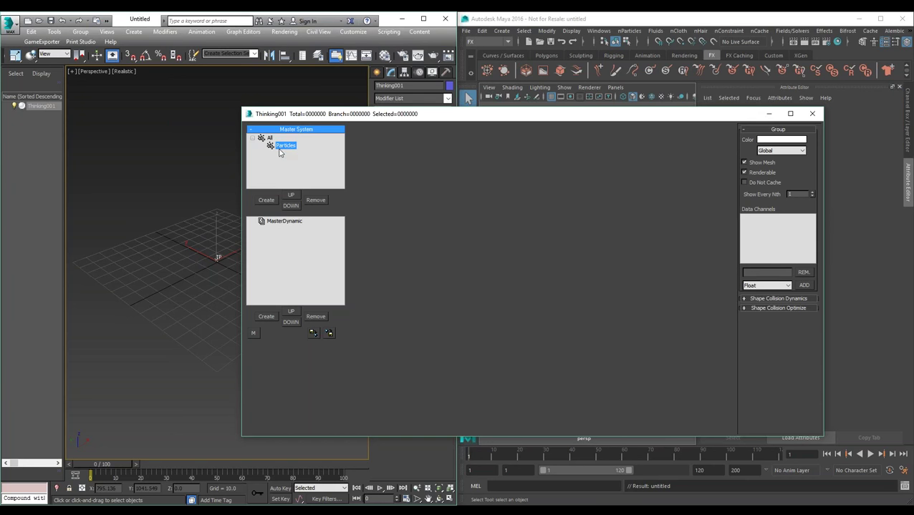
Add two subgroups named smoke and debris under the Particles group.
click(267, 200)
click(291, 154)
text(smoke)
key(Return)
click(285, 145)
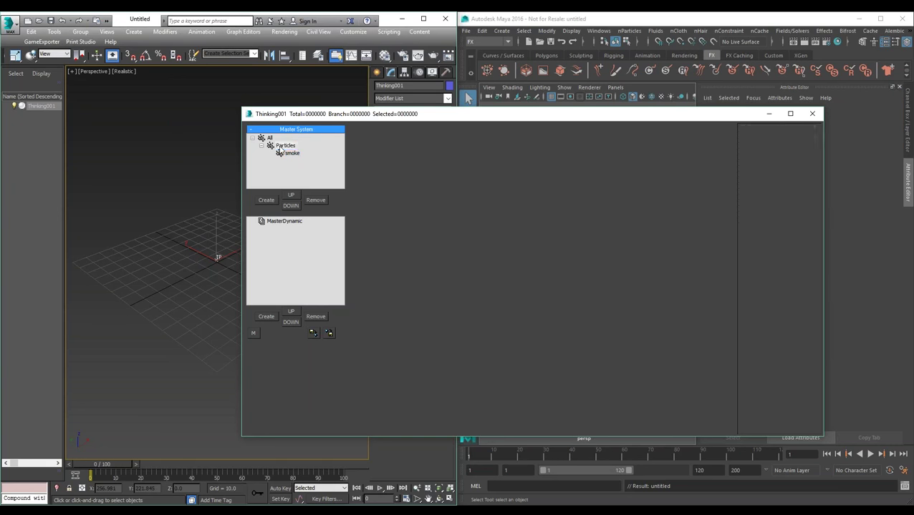
click(272, 203)
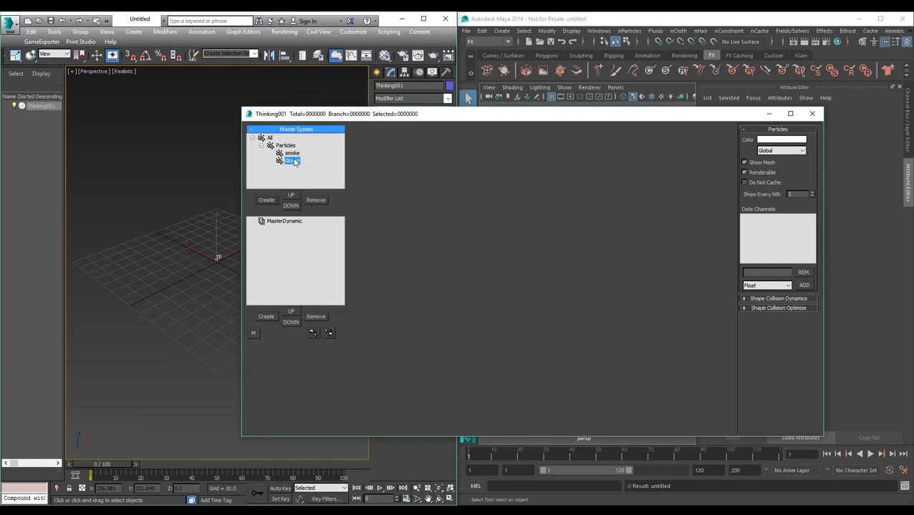
text(debris)
key(Return)
click(263, 147)
click(261, 146)
click(262, 146)
click(292, 153)
click(292, 160)
click(289, 146)
Create two dynamic sets under MasterDynamic and a nested dynamic set inside the first one.
click(289, 223)
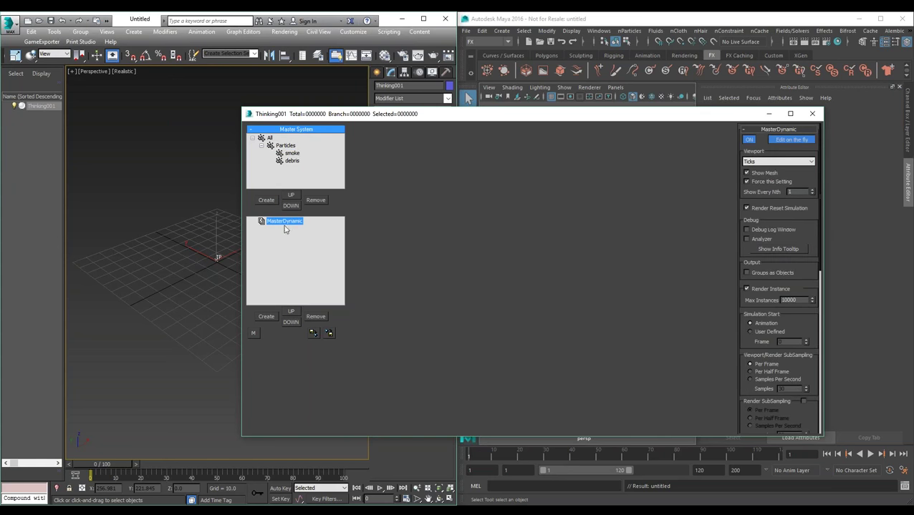
click(266, 317)
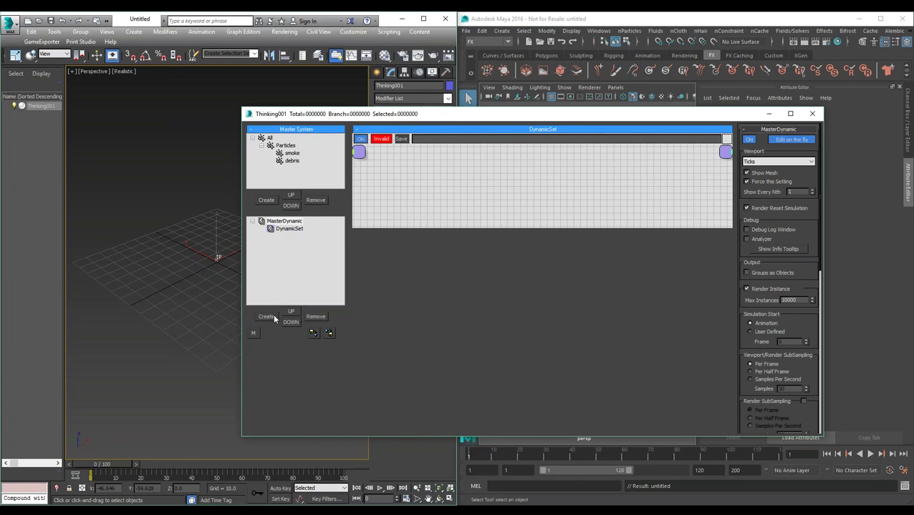
click(275, 319)
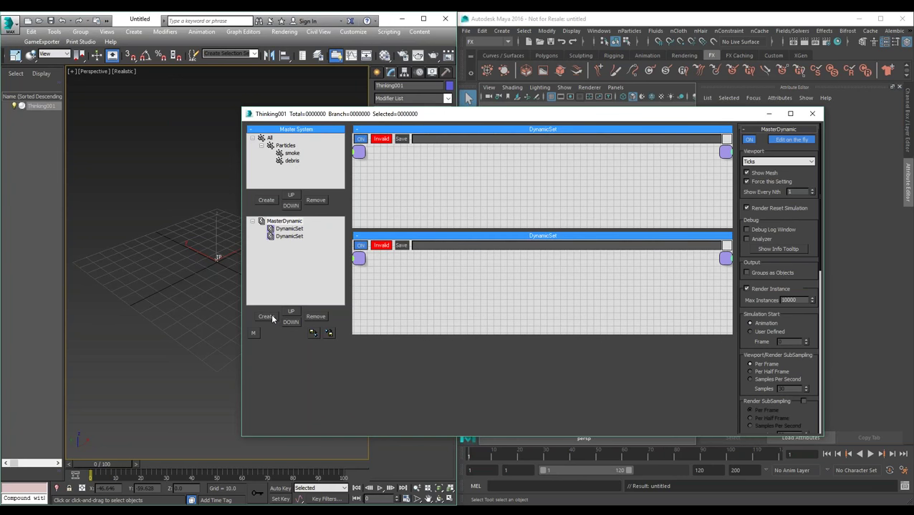
click(289, 229)
click(272, 318)
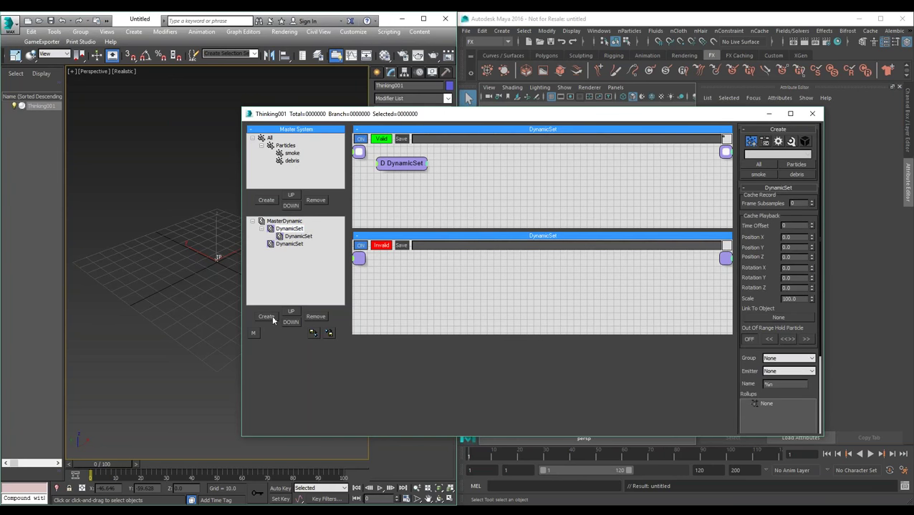
Rename the first dynamic set under MasterDynamic as create.
click(305, 237)
click(312, 239)
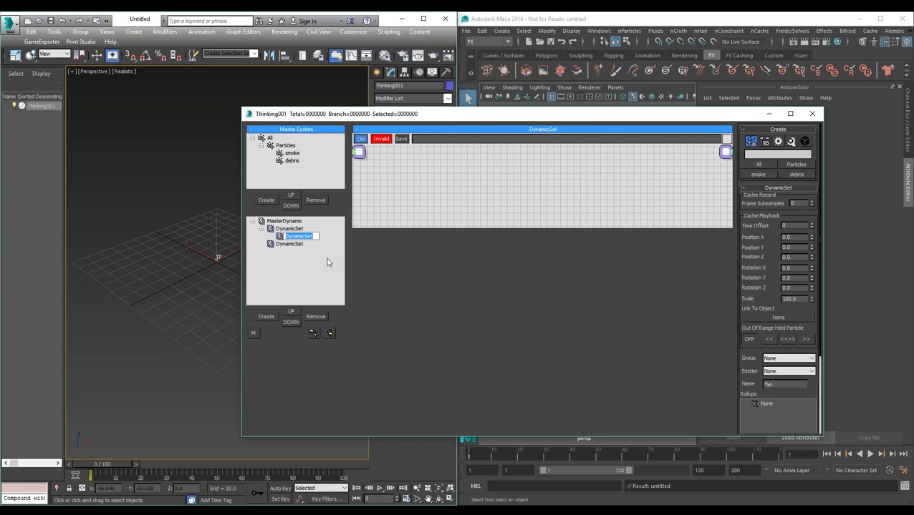
click(310, 266)
click(296, 235)
click(294, 230)
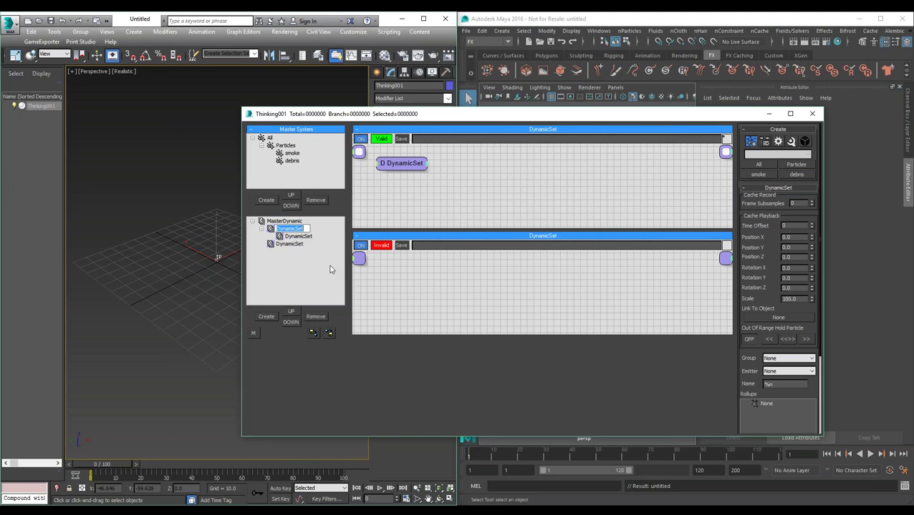
text(create)
key(Return)
Rename the nested dynamic set as secondary and the second top-level dynamic set as force.
click(297, 236)
click(297, 236)
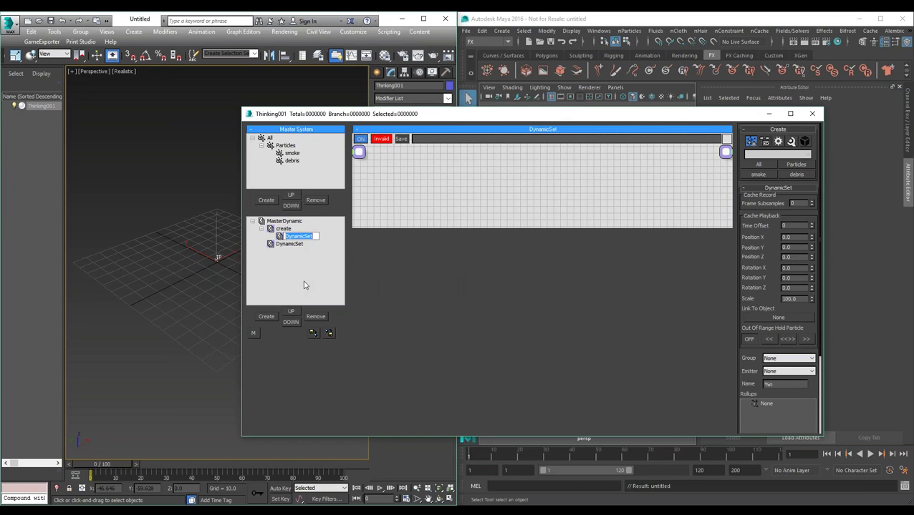
text(secondary)
key(Return)
click(288, 245)
text(force)
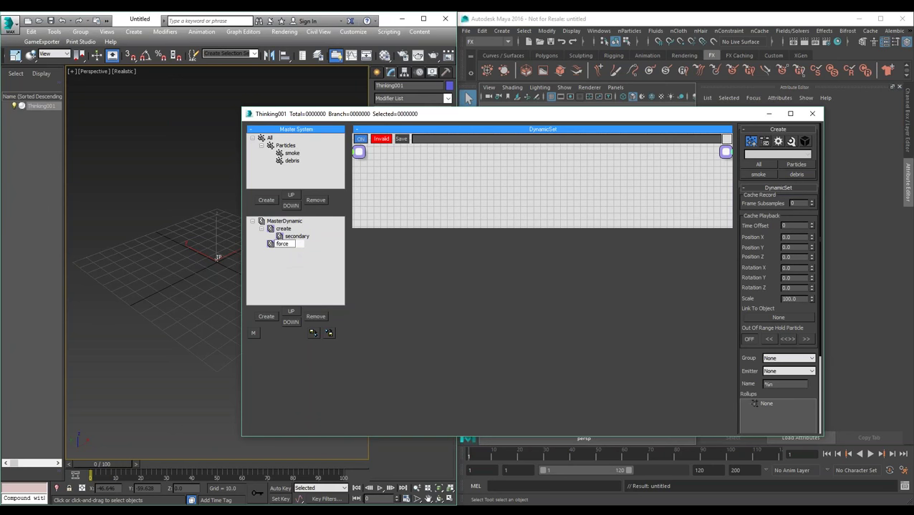
key(Return)
Add a third dynamic set under MasterDynamic and name it simulation.
click(289, 222)
click(266, 317)
click(288, 251)
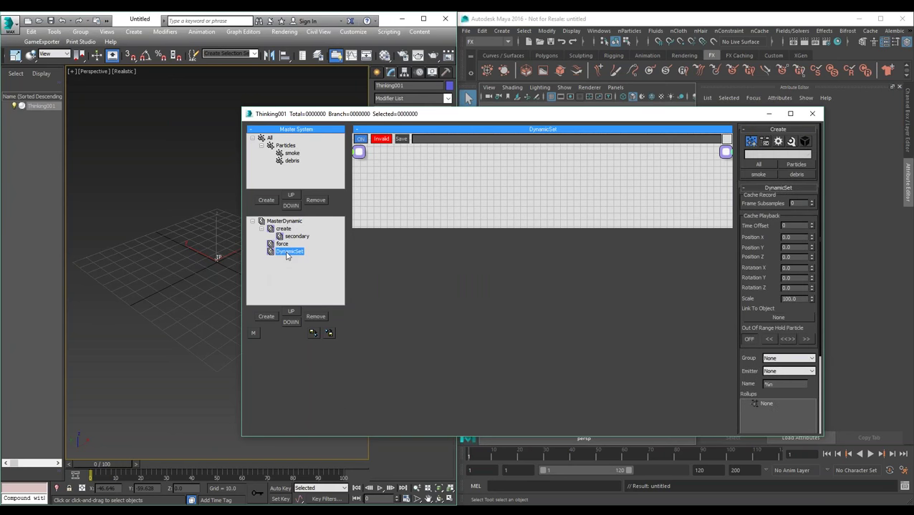
key(F2)
text(simulation)
key(Return)
Place a PositionBorn generator operator in the create dynamic set's node graph.
drag(453, 117, 433, 123)
click(275, 231)
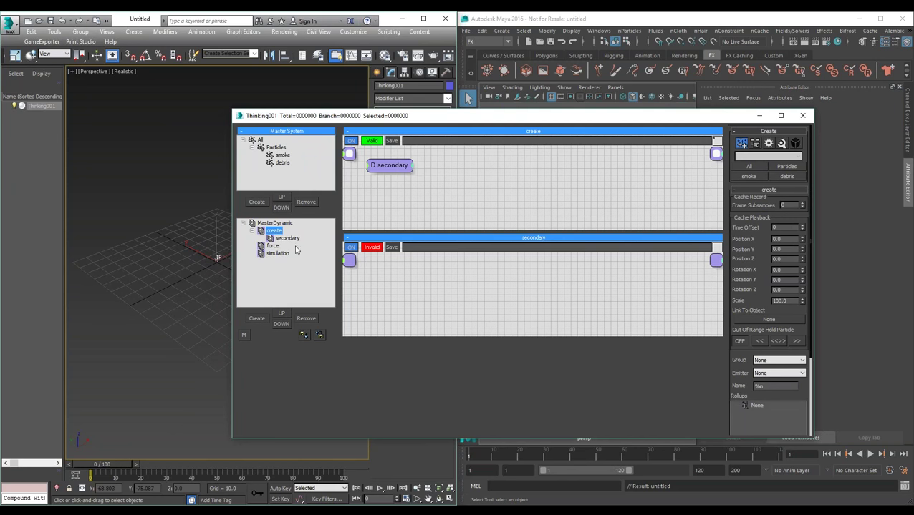
drag(548, 122, 444, 122)
click(662, 144)
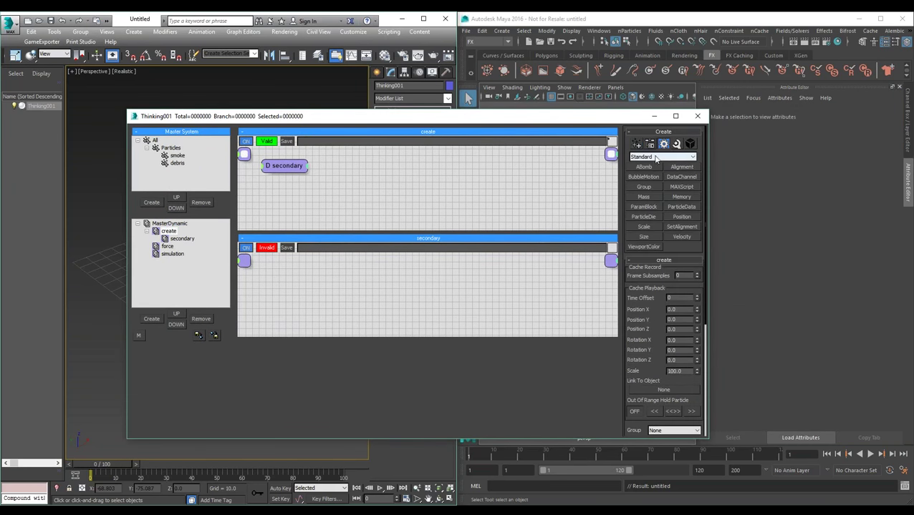
click(655, 158)
click(653, 179)
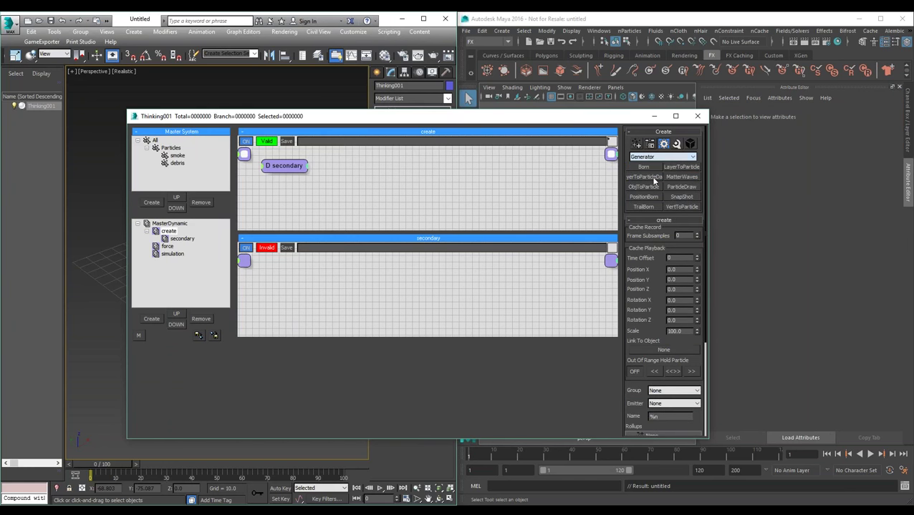
drag(650, 201, 441, 176)
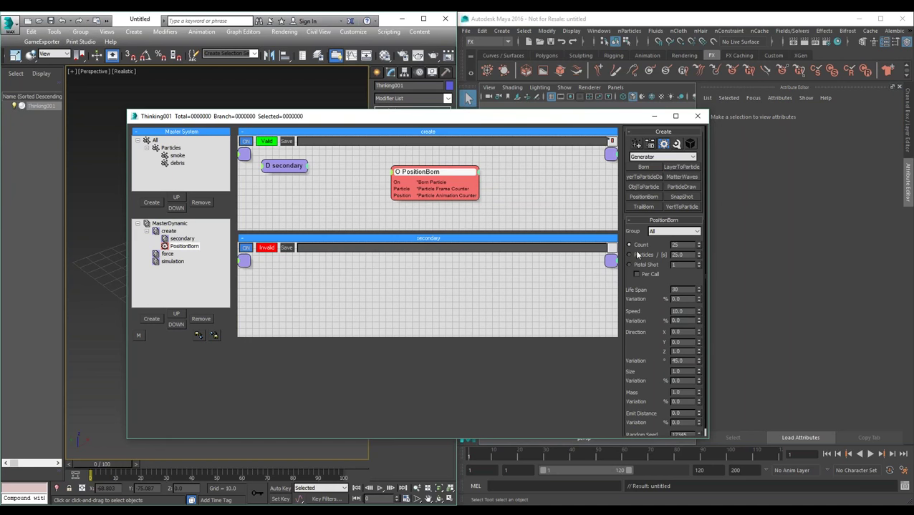
Scrub the animation to frame 57 to preview the particles emitted by PositionBorn.
drag(503, 119, 759, 98)
drag(93, 469, 193, 451)
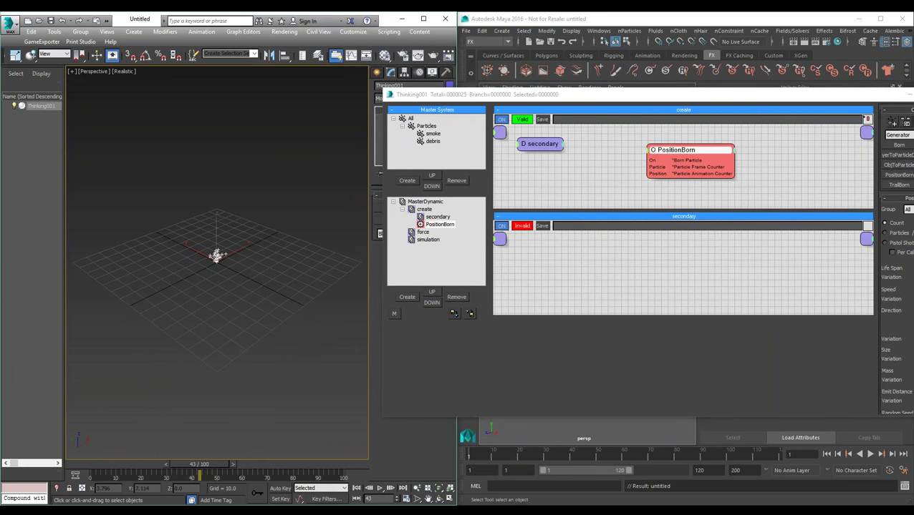
alt+middle_drag(229, 265, 147, 423)
drag(197, 464, 233, 463)
Set the PositionBorn operator's Speed to 50.
drag(751, 97, 584, 95)
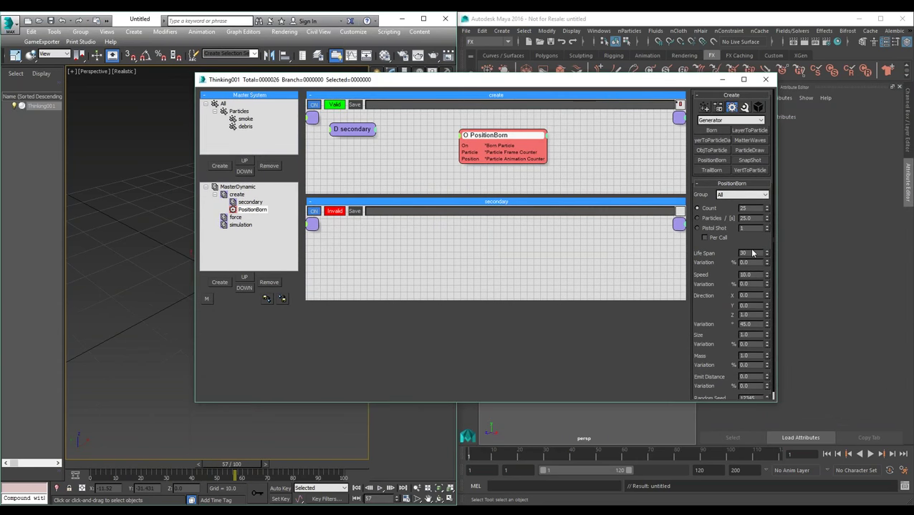
scroll(758, 262, down, 1)
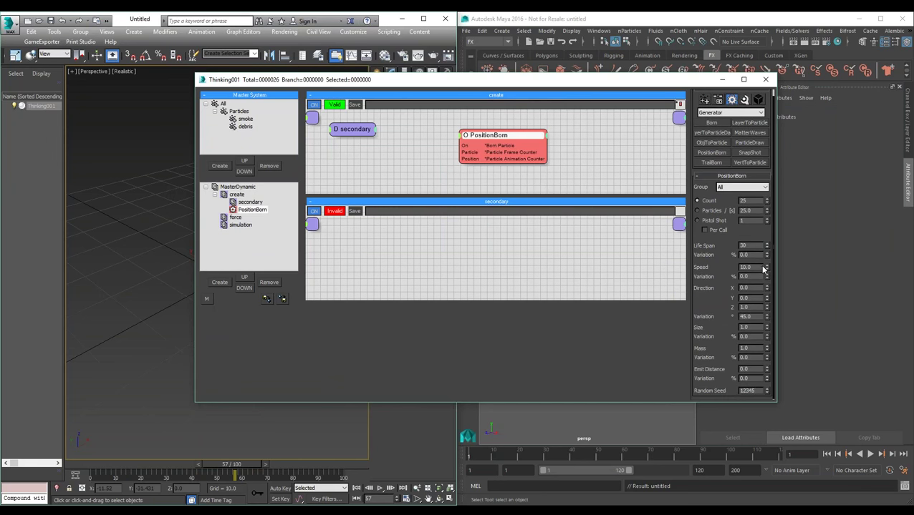
double_click(742, 267)
text(50)
key(Return)
Scrub the animation back to frame 21 to inspect how the emitted particles spread.
drag(298, 82, 391, 84)
drag(232, 464, 152, 463)
middle_drag(236, 261, 197, 326)
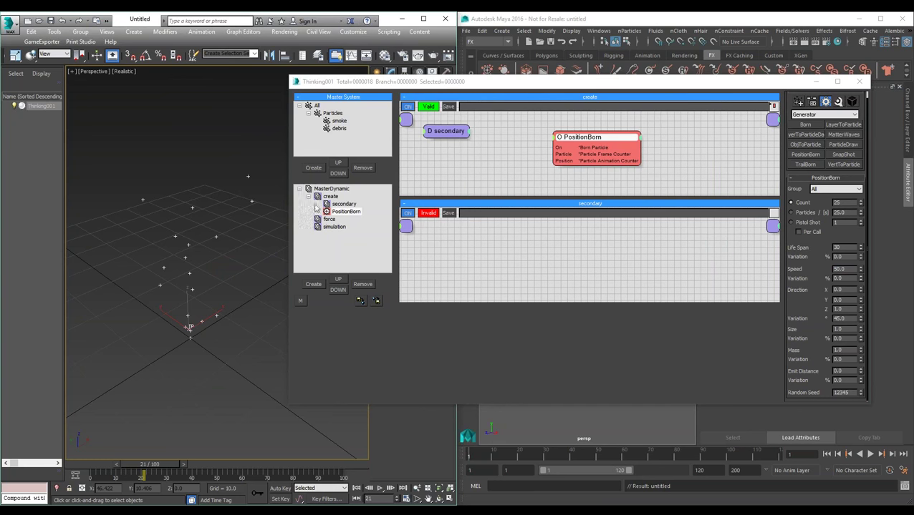
Move the PositionBorn node closer to the secondary node and list the Shape operators.
drag(617, 146, 585, 146)
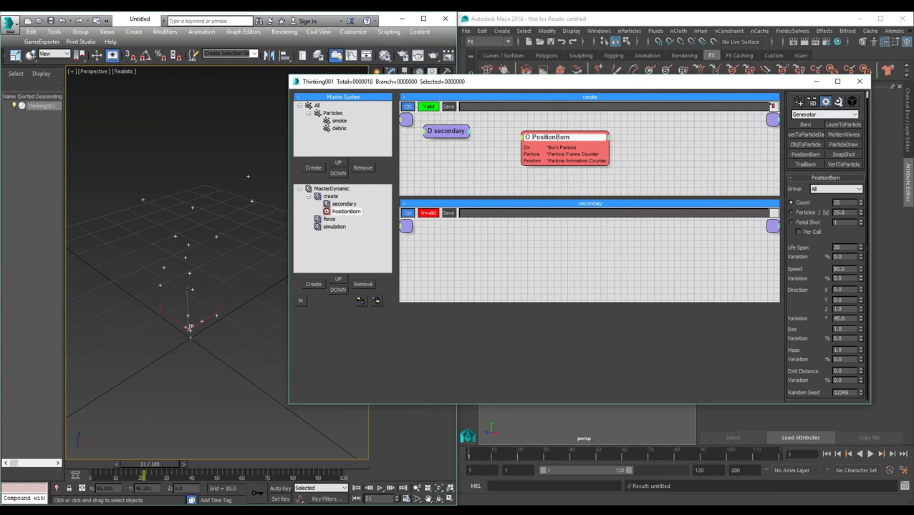
click(824, 120)
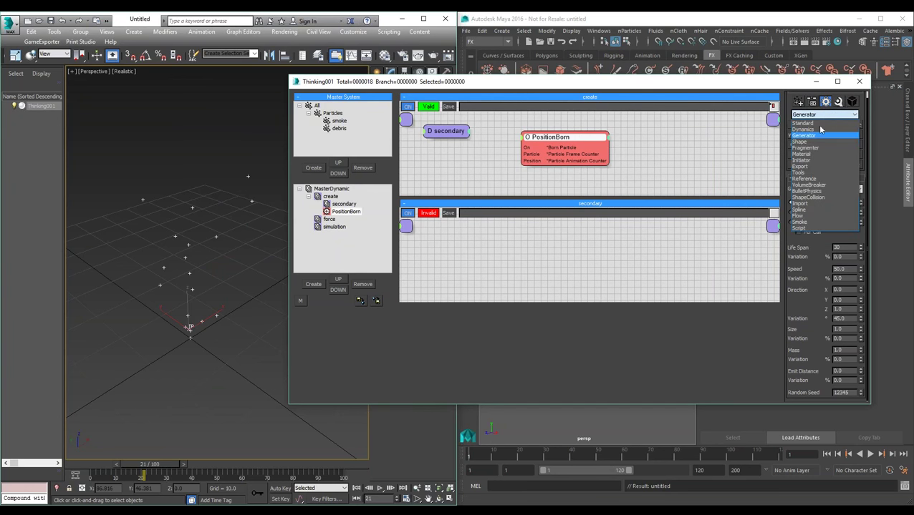
click(811, 139)
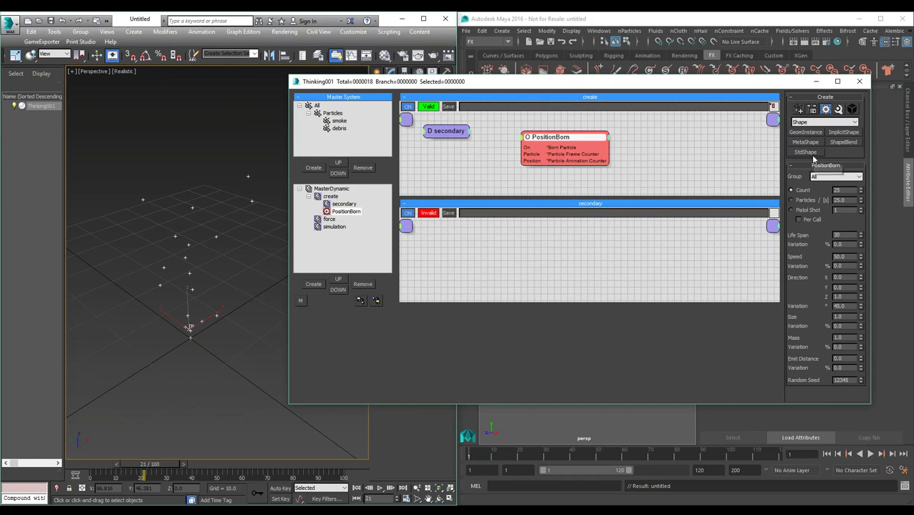
Minimise the thinkingParticles editor and create a standard-primitive teapot with a radius of about 5.4 beside the emitted particles.
click(818, 83)
click(378, 74)
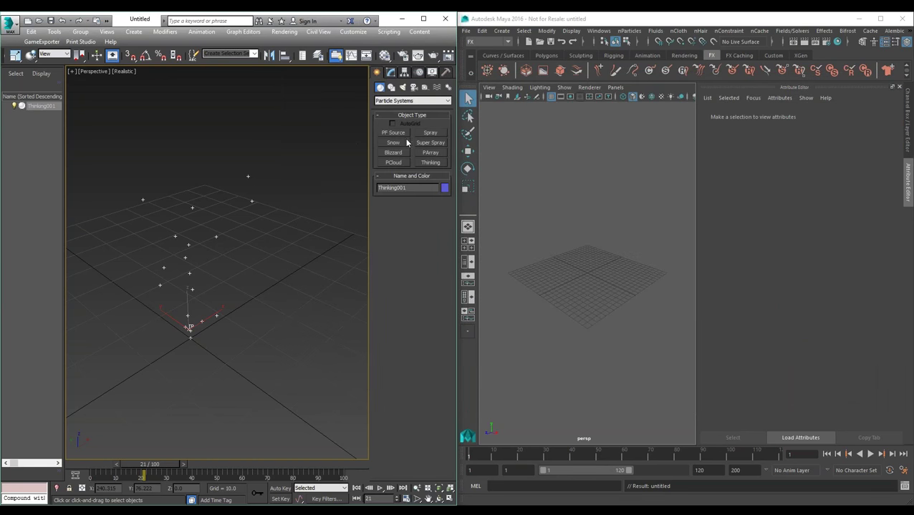
click(394, 101)
click(395, 110)
click(400, 175)
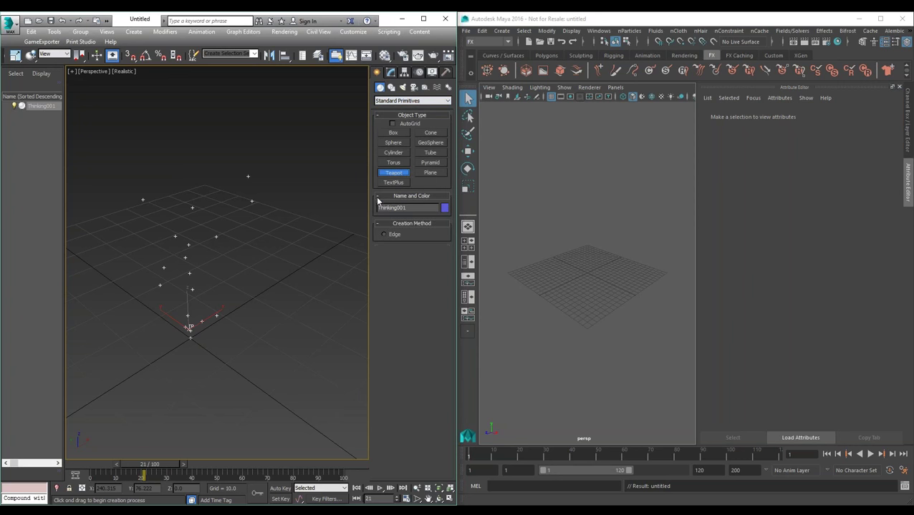
drag(316, 261, 319, 256)
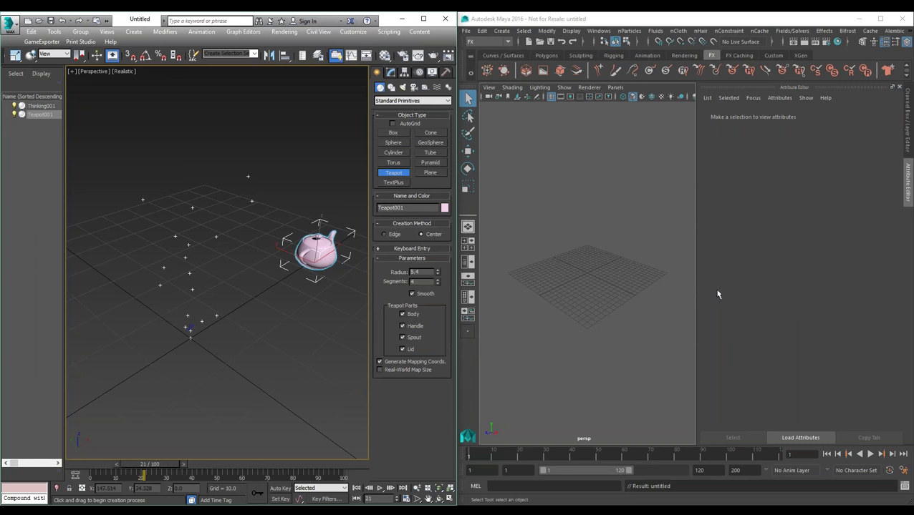
Reopen the Thinking001 setup and add a GeomInstance shape operator beside PositionBorn in the create dynamic set.
click(390, 72)
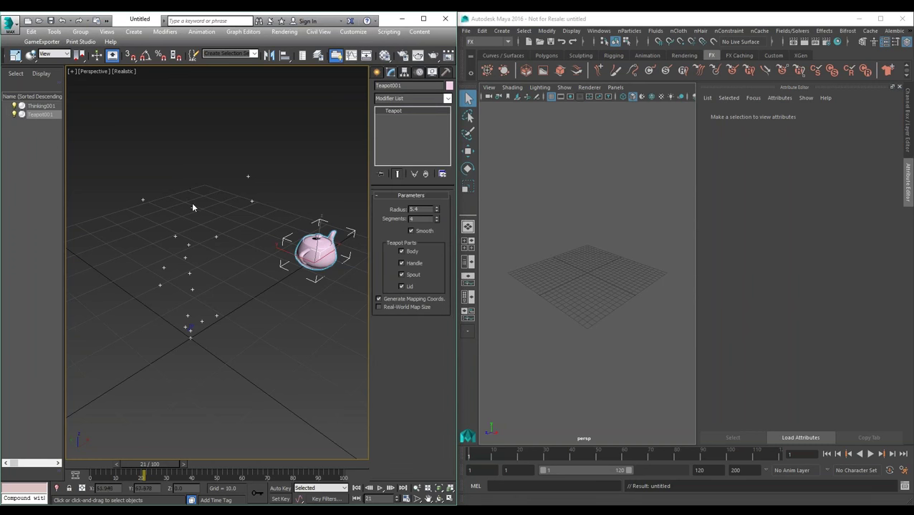
click(185, 245)
click(189, 247)
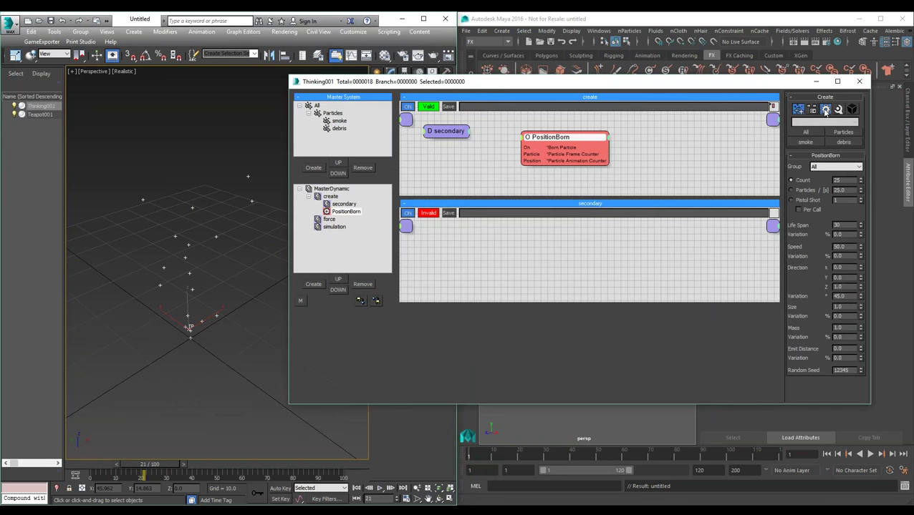
click(823, 110)
click(822, 122)
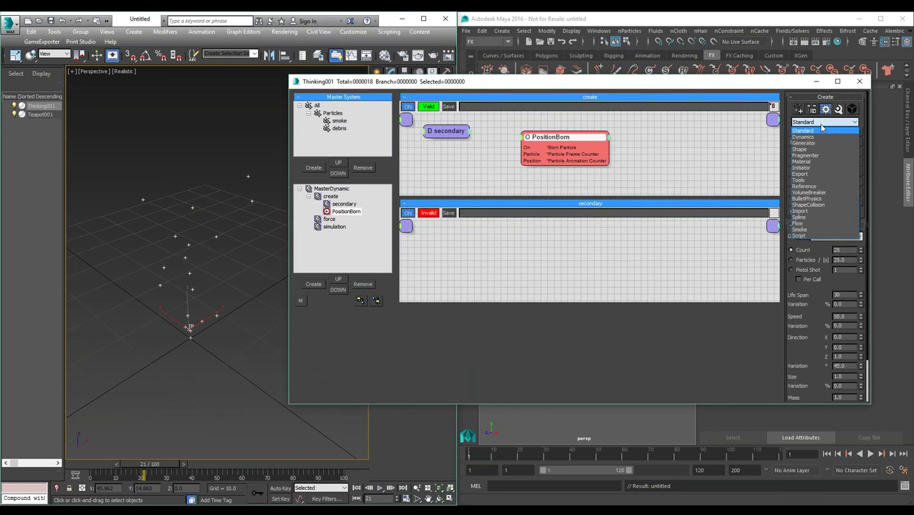
click(819, 149)
click(809, 133)
click(647, 147)
Wire PositionBorn's Born Particle output to GeomInstance's Particle input and tidy the two nodes.
drag(561, 149, 550, 147)
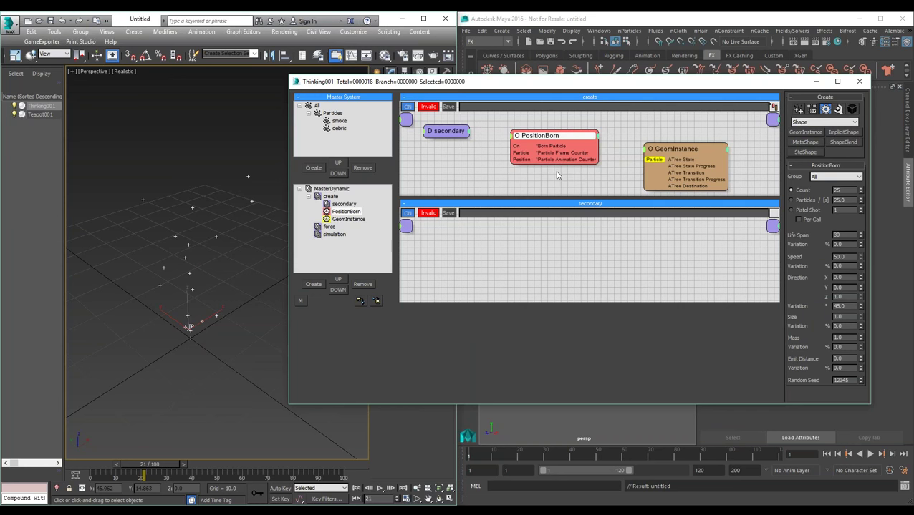
drag(551, 147, 649, 163)
drag(561, 137, 553, 136)
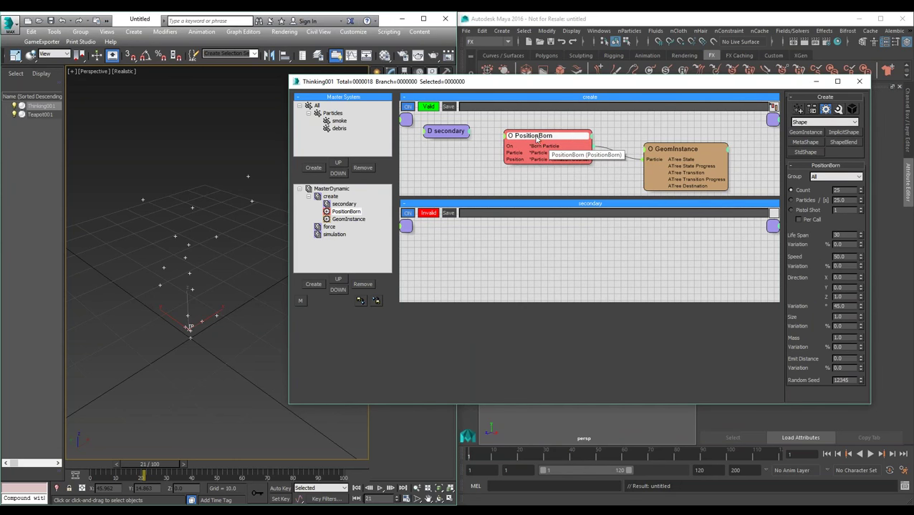
drag(592, 159, 658, 151)
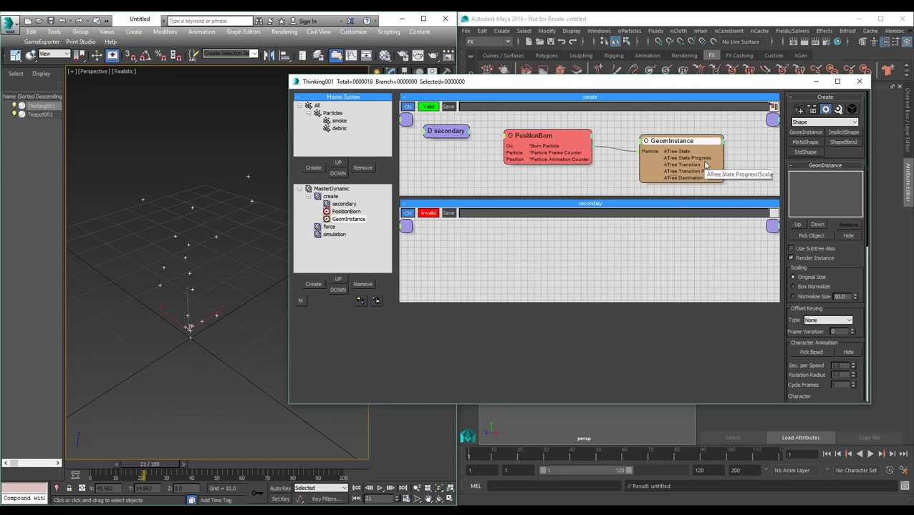
Pick Teapot001 in the viewport as the GeomInstance object and advance the animation to frame 22.
click(814, 238)
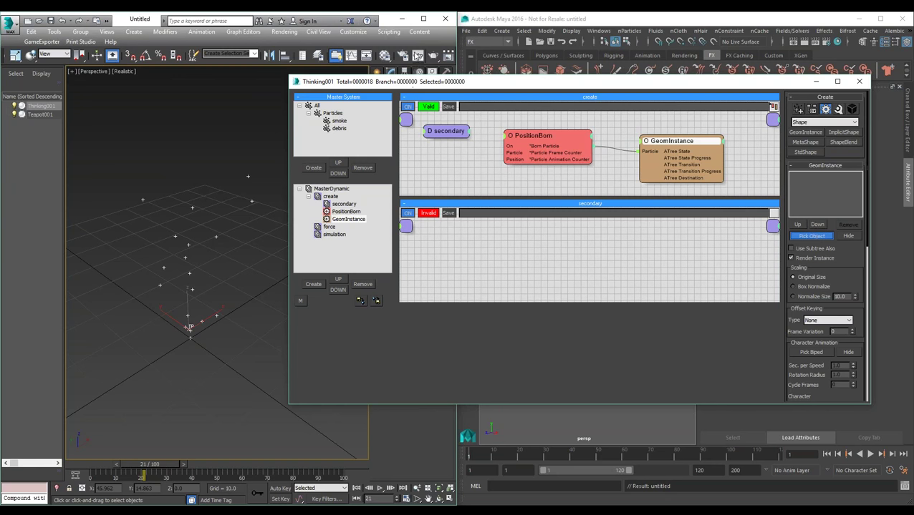
drag(436, 83, 501, 90)
click(313, 252)
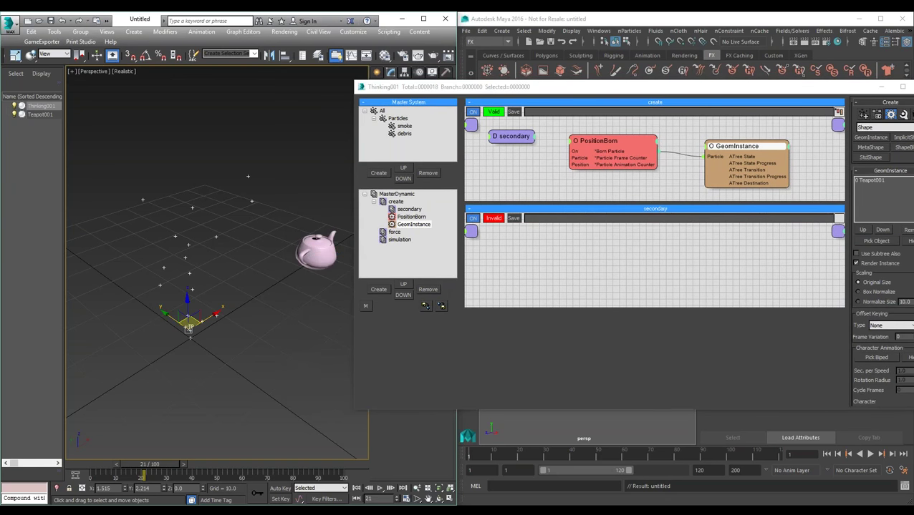
key(ctrl+d)
mouse_move(143, 467)
mouse_down()
mouse_move(108, 467)
mouse_move(150, 469)
mouse_up()
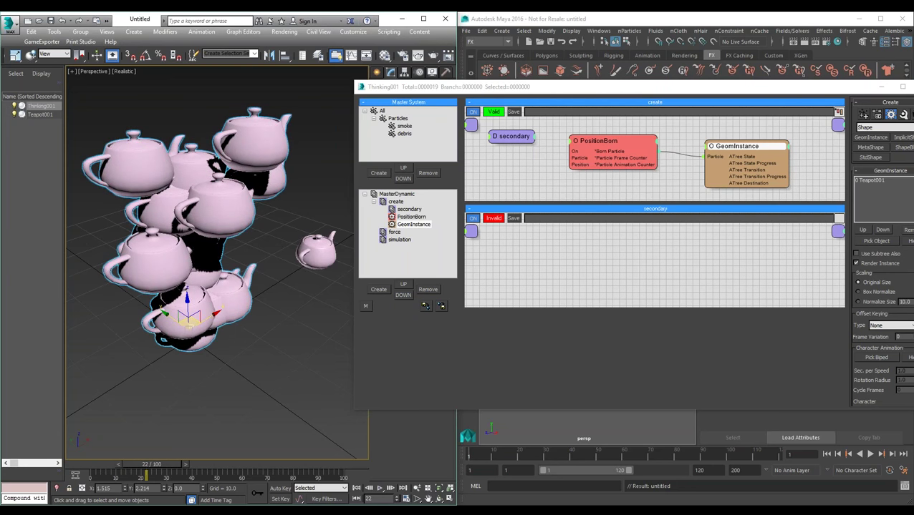
Set the GeomInstance scaling to Box Normalize and move the animation back to frame 21.
drag(665, 93, 598, 108)
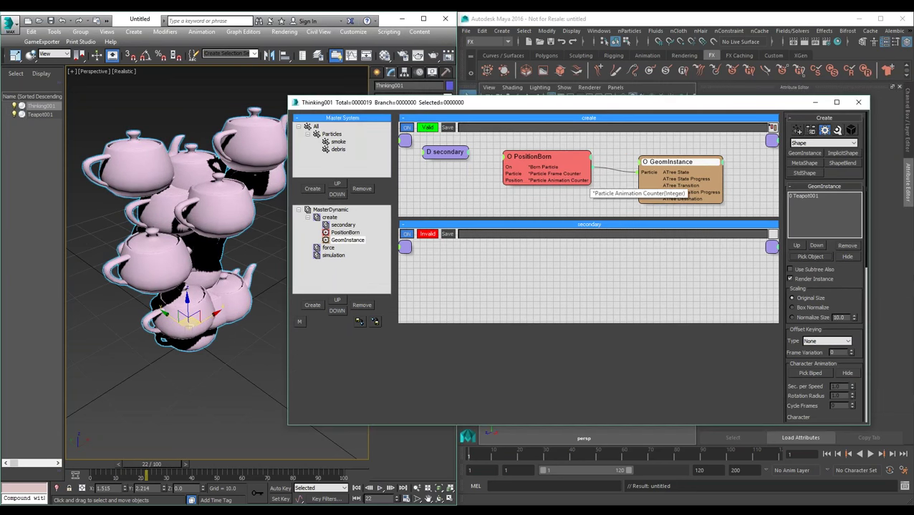
click(800, 310)
mouse_move(169, 463)
mouse_down()
mouse_move(129, 464)
mouse_move(168, 466)
mouse_up()
click(189, 326)
Set the PositionBorn operator's Size to 5 and advance the animation to frame 27 to preview the teapots.
click(546, 170)
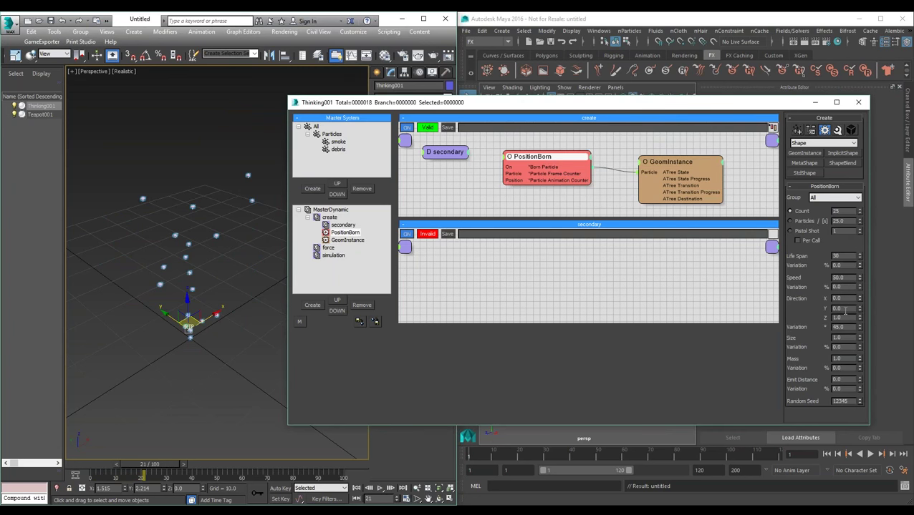
click(842, 337)
text(5)
key(Return)
mouse_move(157, 464)
mouse_down()
mouse_move(148, 466)
mouse_move(174, 465)
mouse_up()
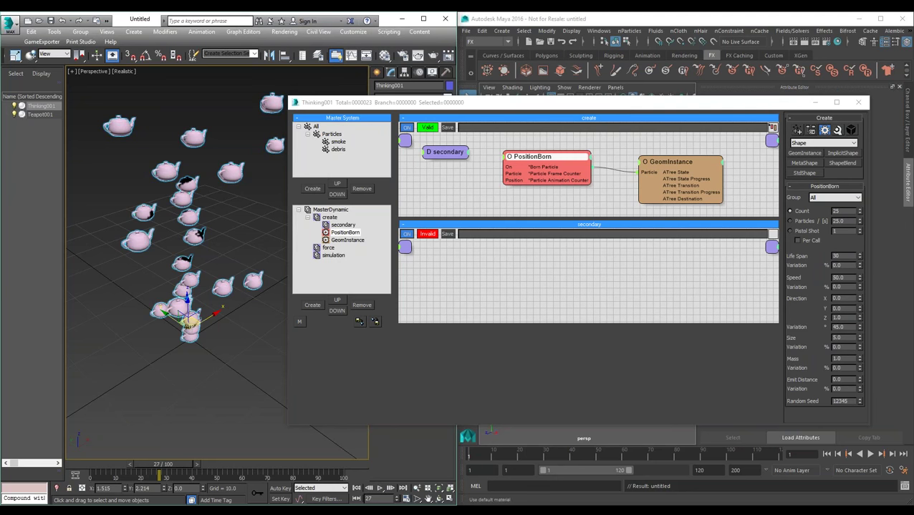
Enlarge the create node area and rearrange the PositionBorn and GeomInstance nodes within it.
click(669, 162)
drag(580, 158, 572, 150)
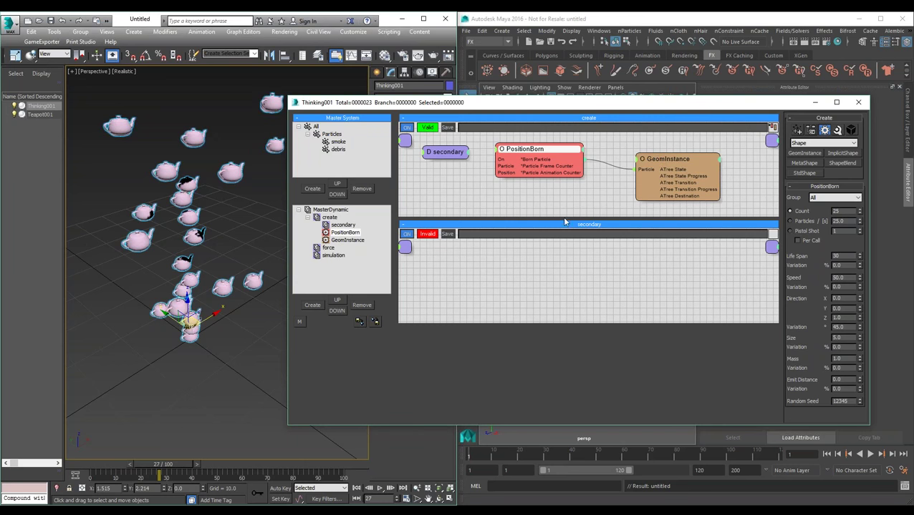
drag(564, 223, 564, 249)
drag(670, 180, 664, 189)
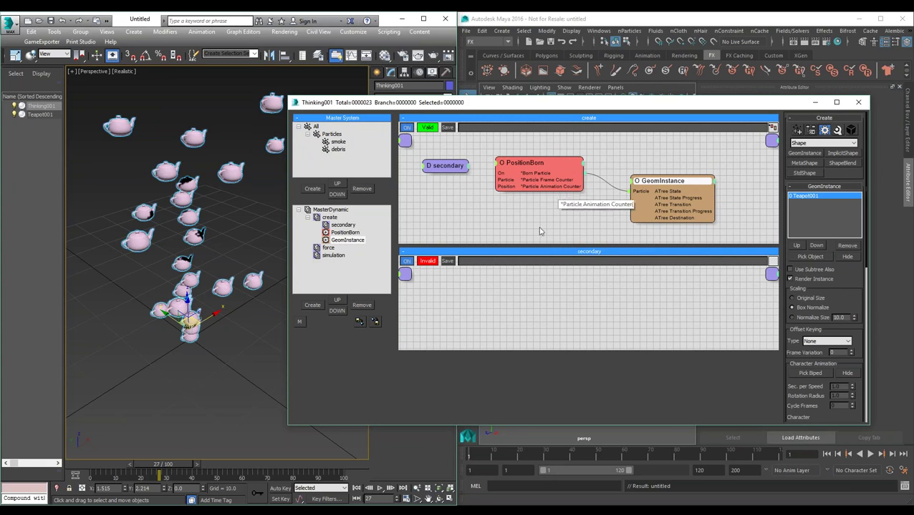
Create a new dynamic set directly under MasterDynamic and name it export.
click(320, 212)
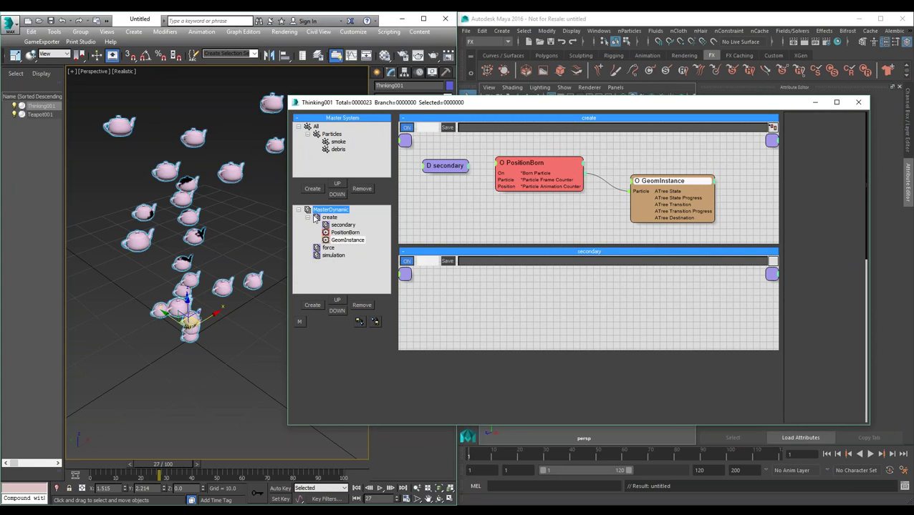
click(308, 218)
click(312, 305)
click(334, 241)
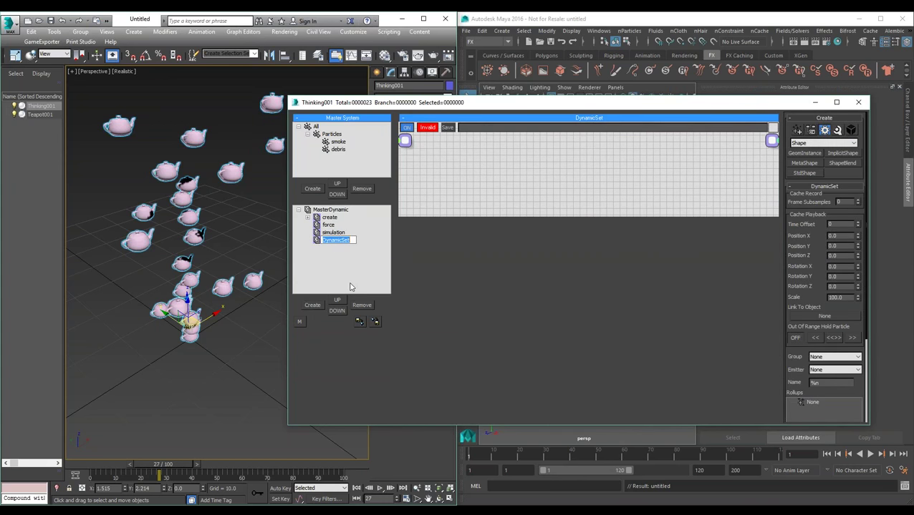
text(export)
key(Return)
Add an AlembicExport operator to the export dynamic set and enlarge the editor window to show all its settings.
click(821, 144)
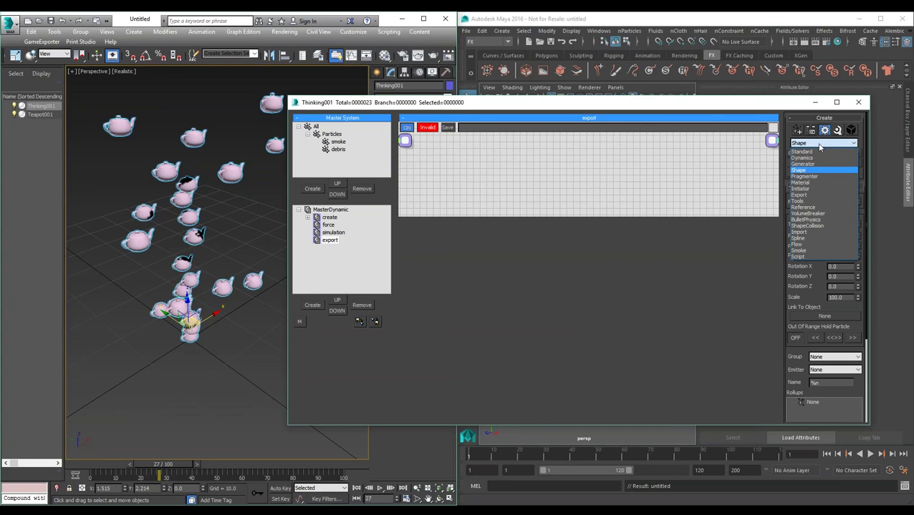
click(799, 195)
click(804, 153)
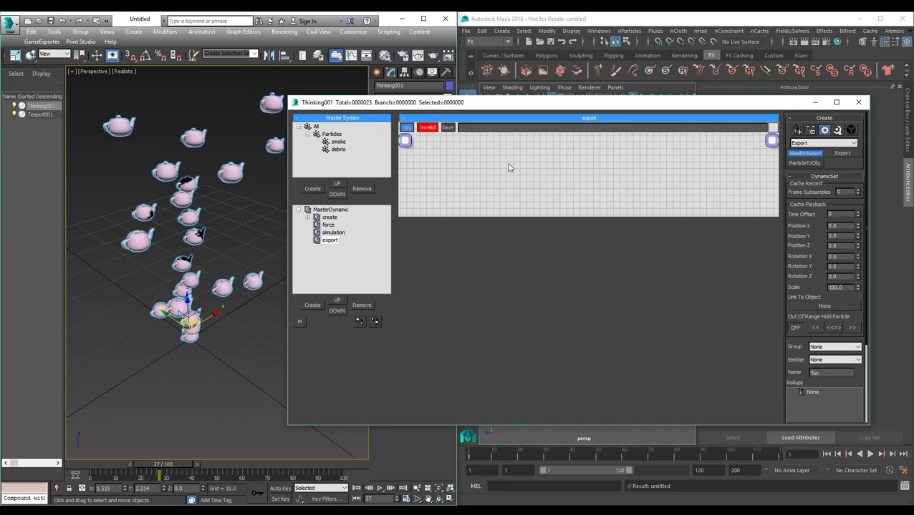
click(511, 167)
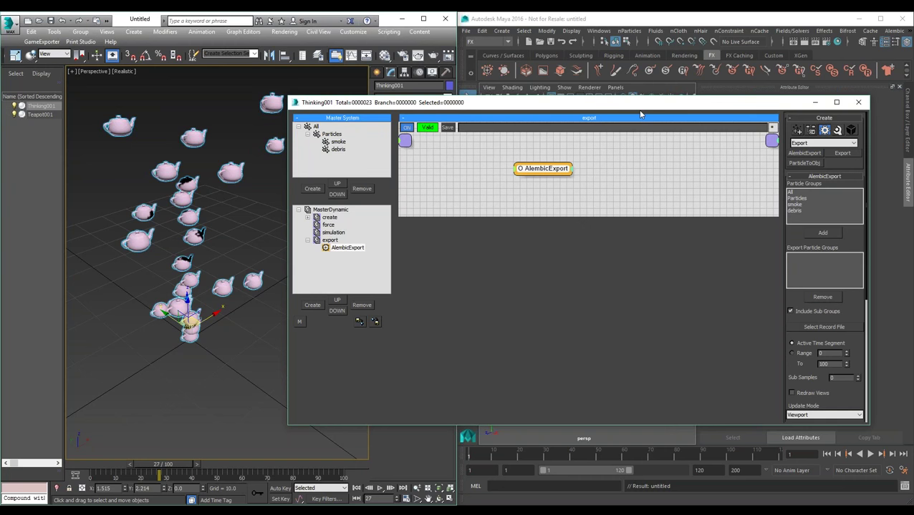
drag(640, 113, 371, 94)
drag(475, 405, 475, 481)
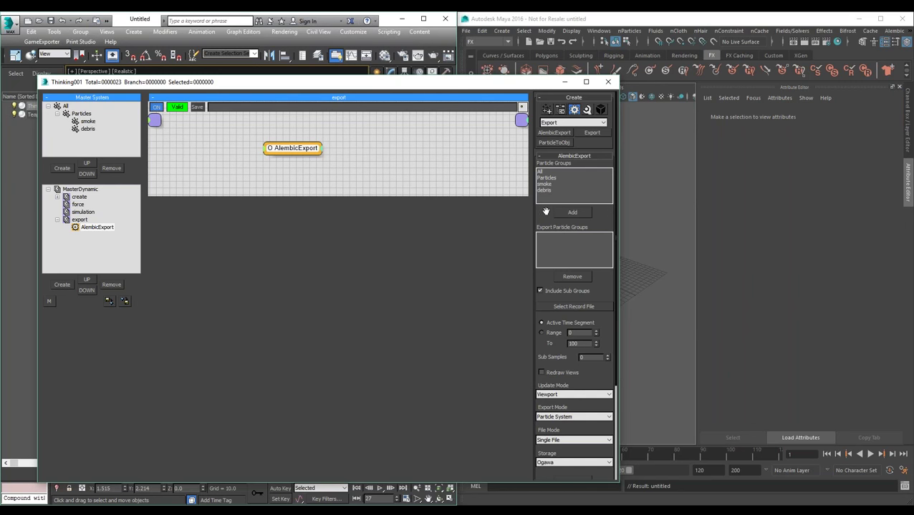
Assign the PositionBorn operator in the create dynamic set to the smoke particle group.
click(79, 198)
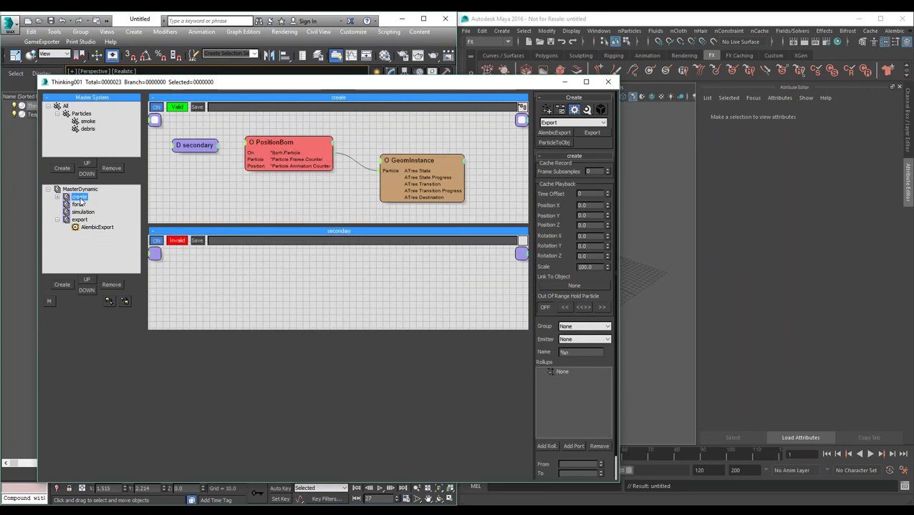
click(287, 146)
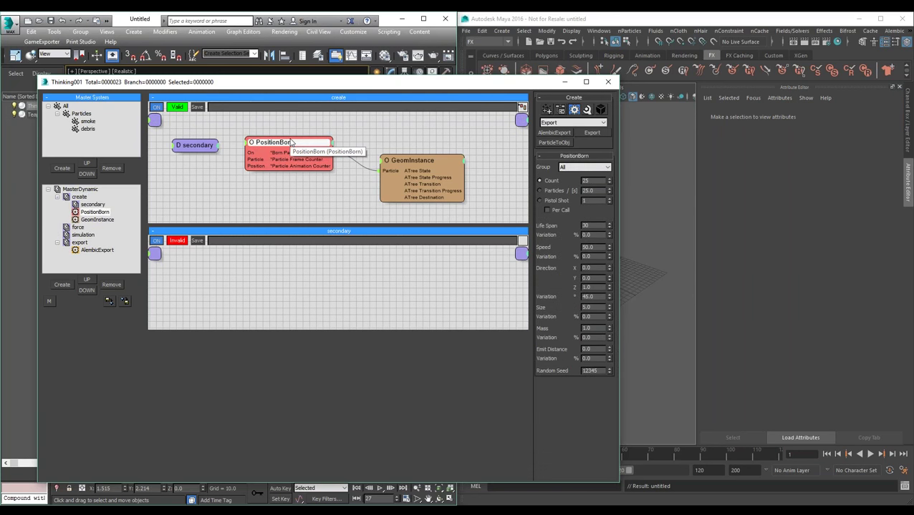
click(575, 168)
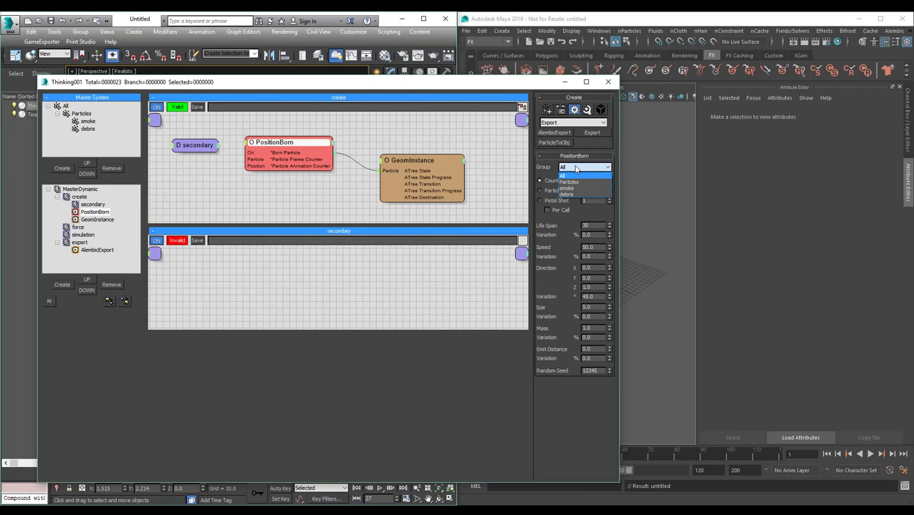
click(575, 189)
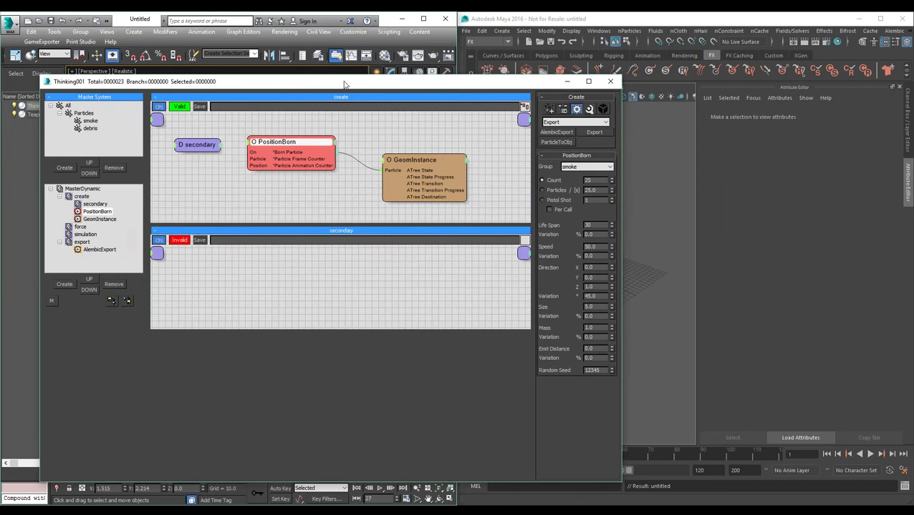
Uncover the viewport and scrub the animation back to frame 20 to check the smoke group's teapots.
drag(273, 84, 408, 84)
drag(154, 468, 141, 469)
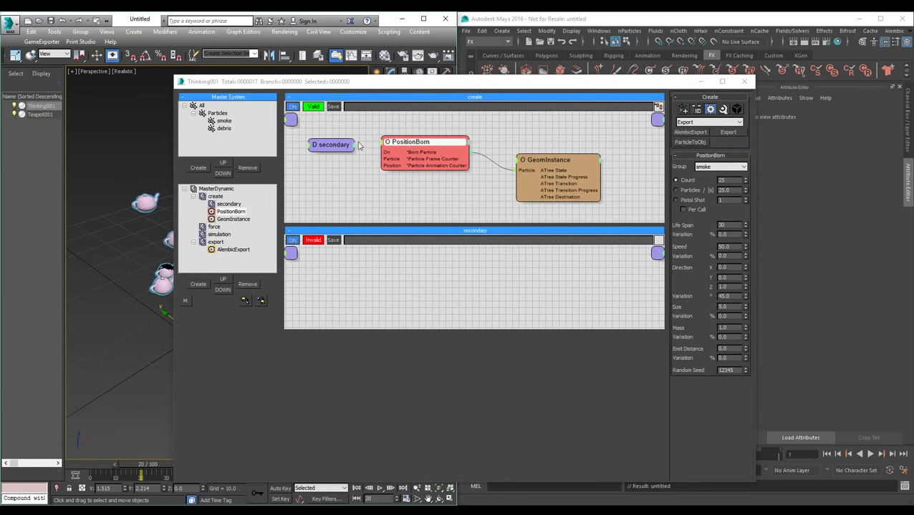
click(362, 84)
drag(362, 85, 327, 73)
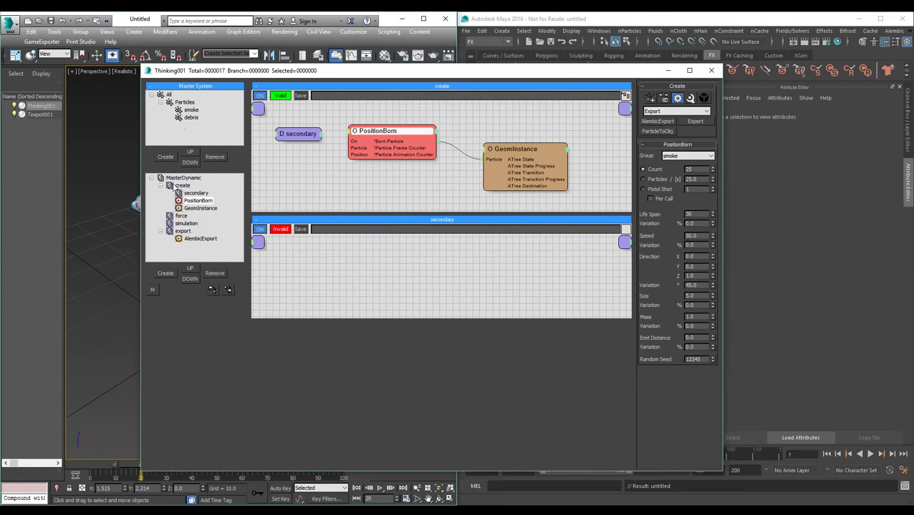
Add the smoke group to the AlembicExport operator's export particle groups.
click(199, 239)
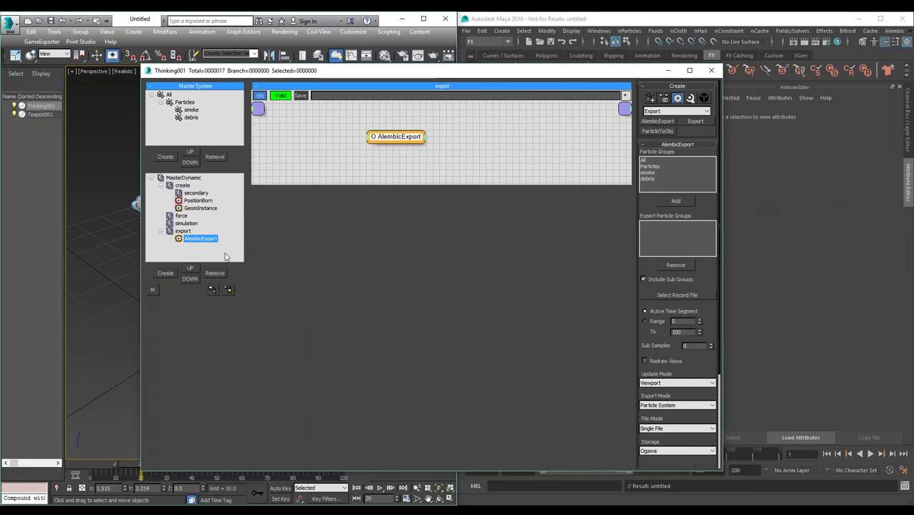
click(653, 173)
click(676, 202)
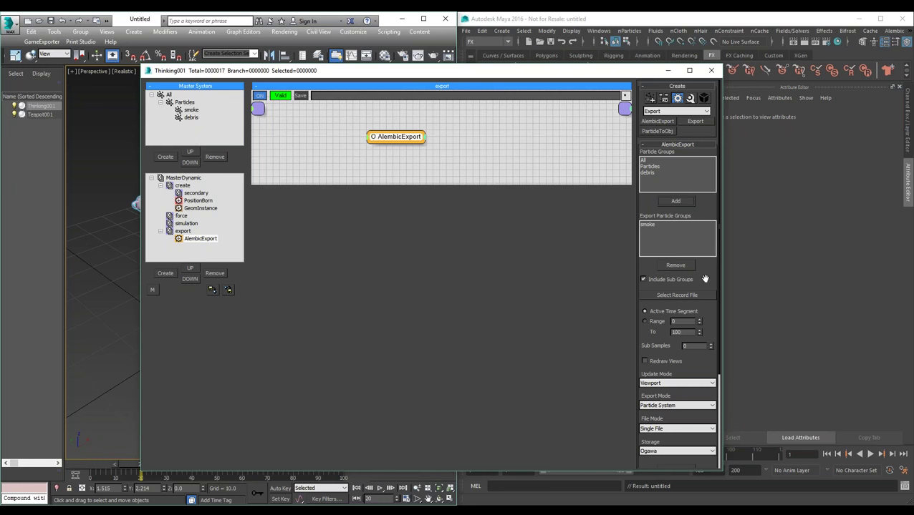
Set the AlembicExport record file to teapots, saved as Alembic in the scale_test folder.
scroll(702, 237, down, 3)
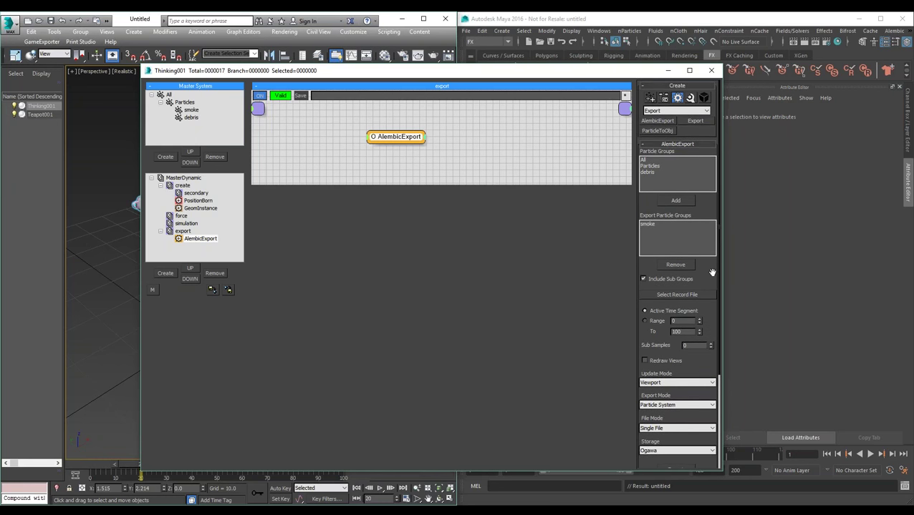
scroll(703, 236, down, 1)
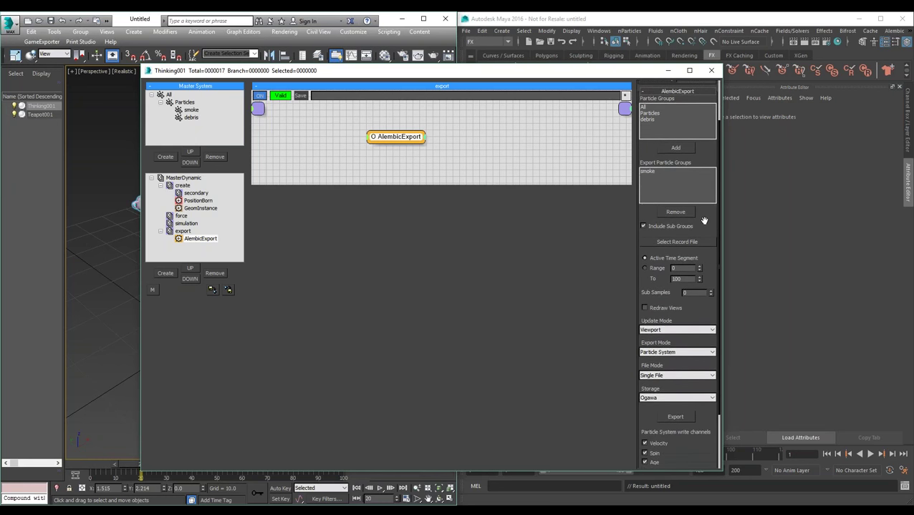
click(669, 243)
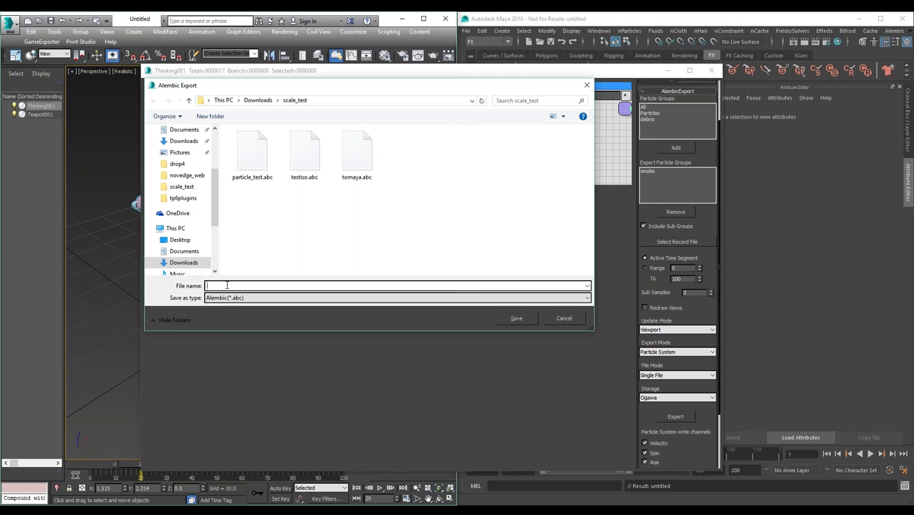
text(teapots)
click(516, 319)
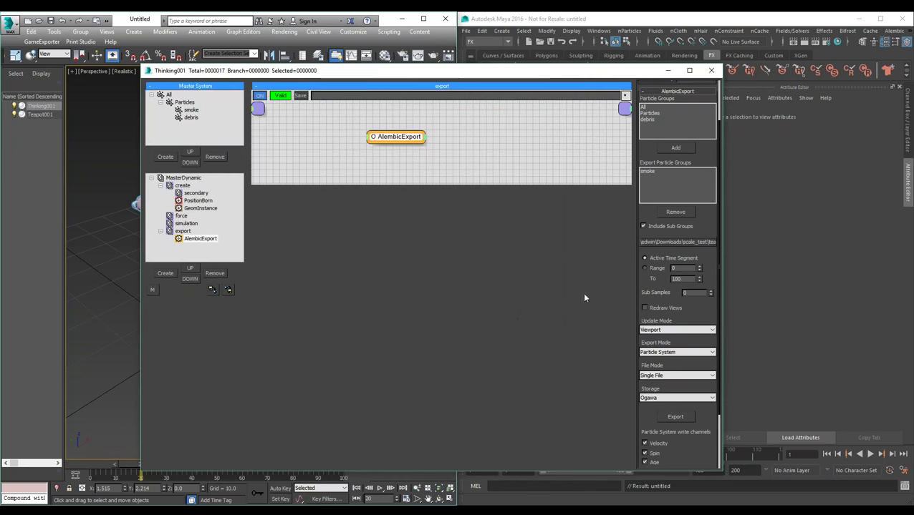
Review the AlembicExport operator's update mode options and set its export mode to Object per Group.
scroll(698, 305, down, 3)
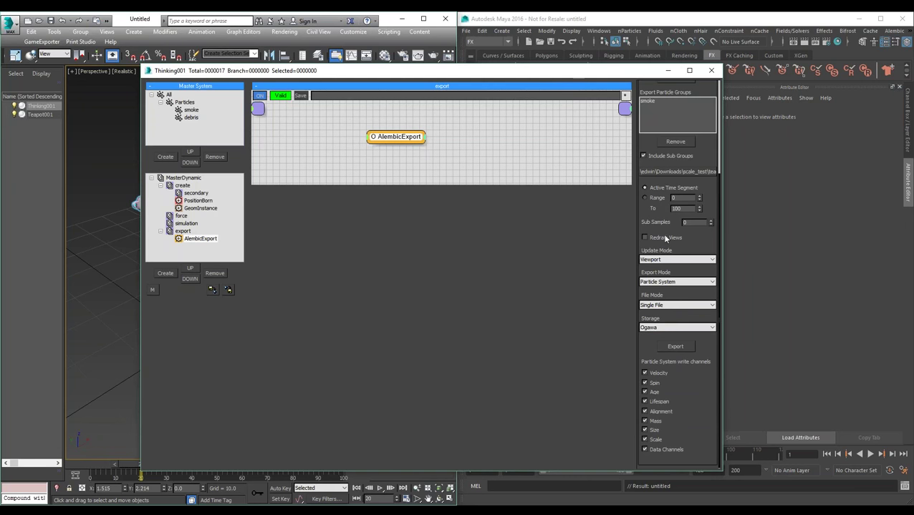
click(713, 260)
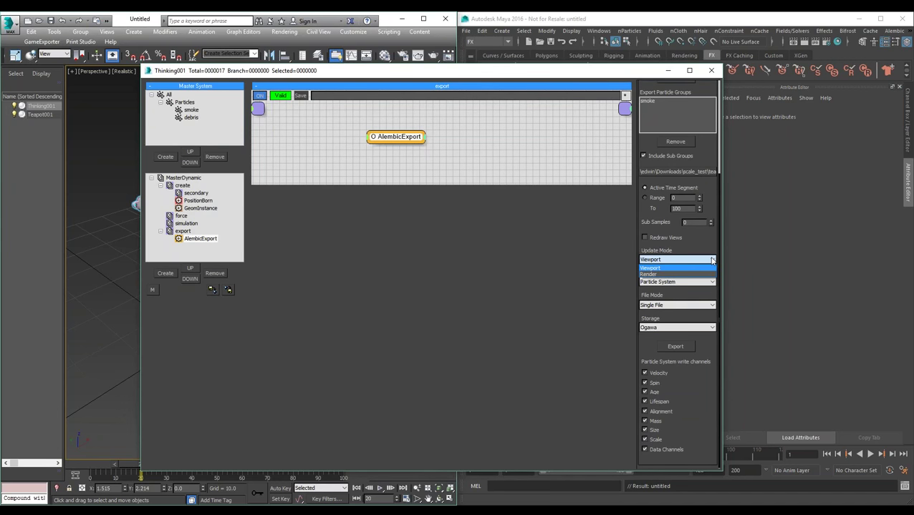
click(710, 244)
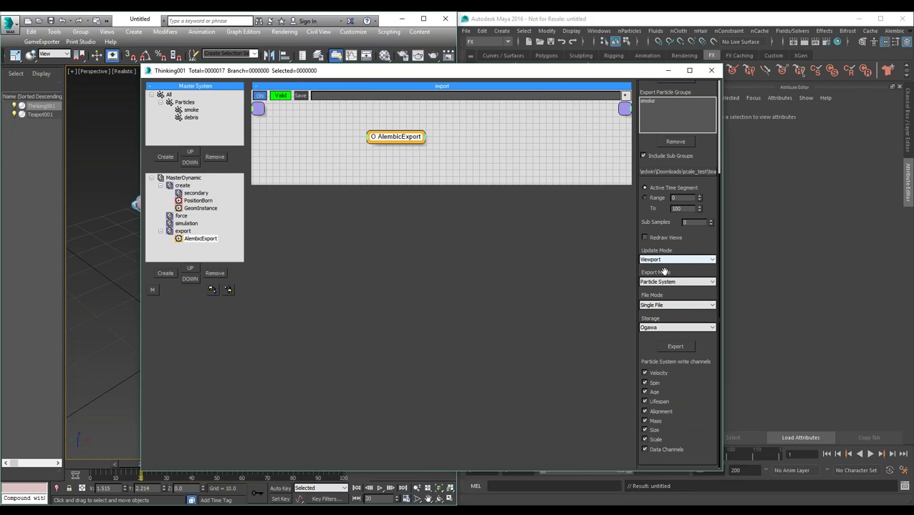
click(712, 282)
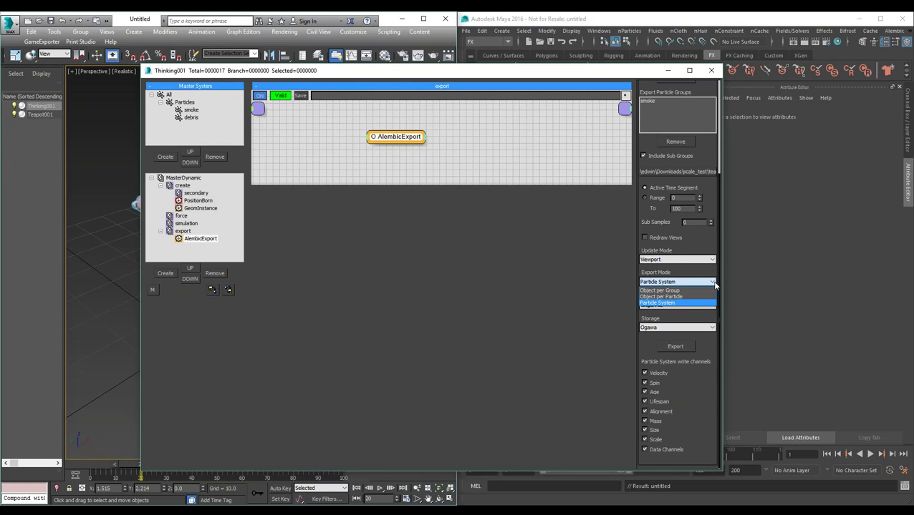
click(676, 290)
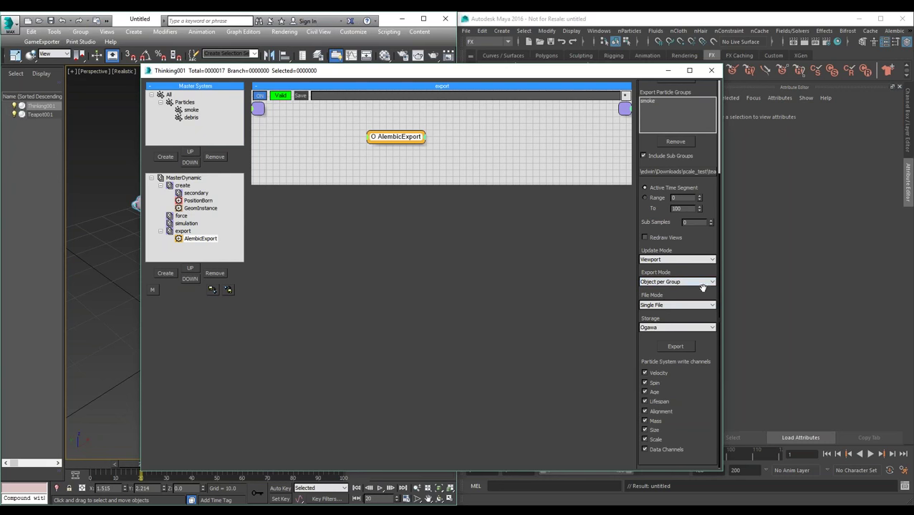
click(713, 283)
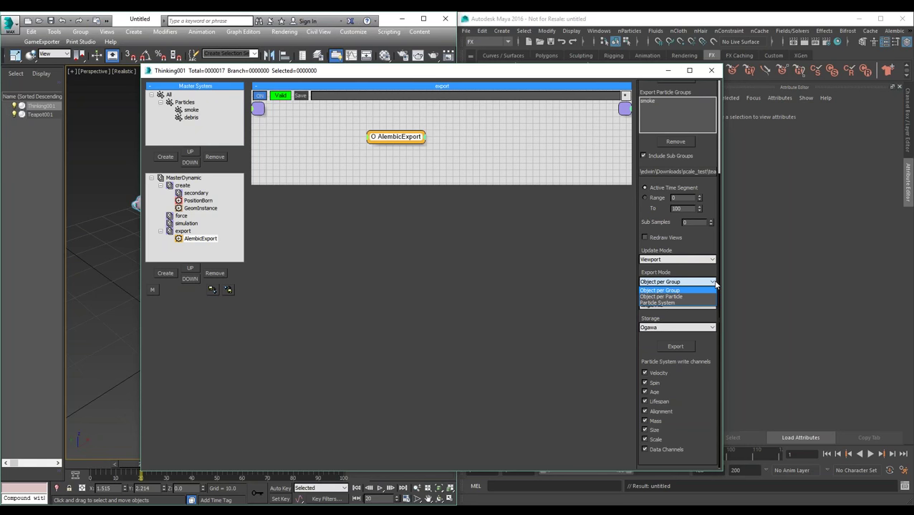
click(714, 283)
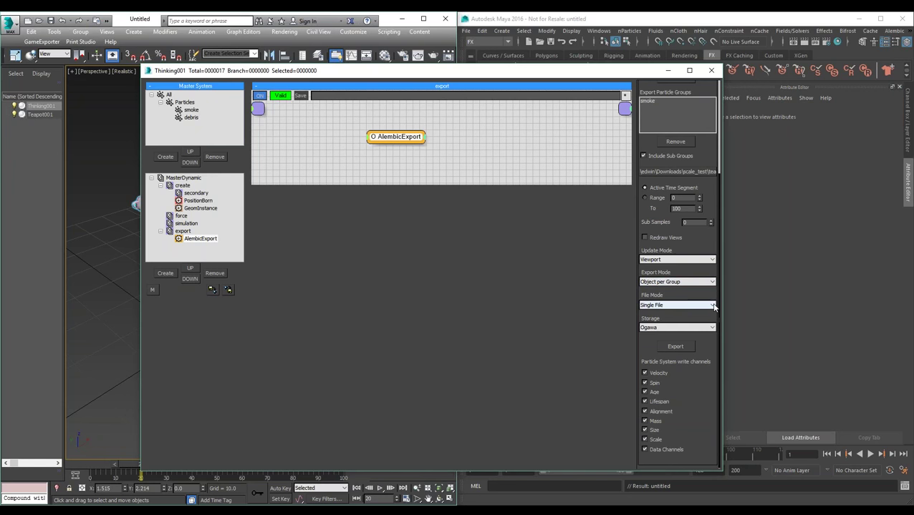
Review the available file mode and storage options of the AlembicExport operator.
click(713, 306)
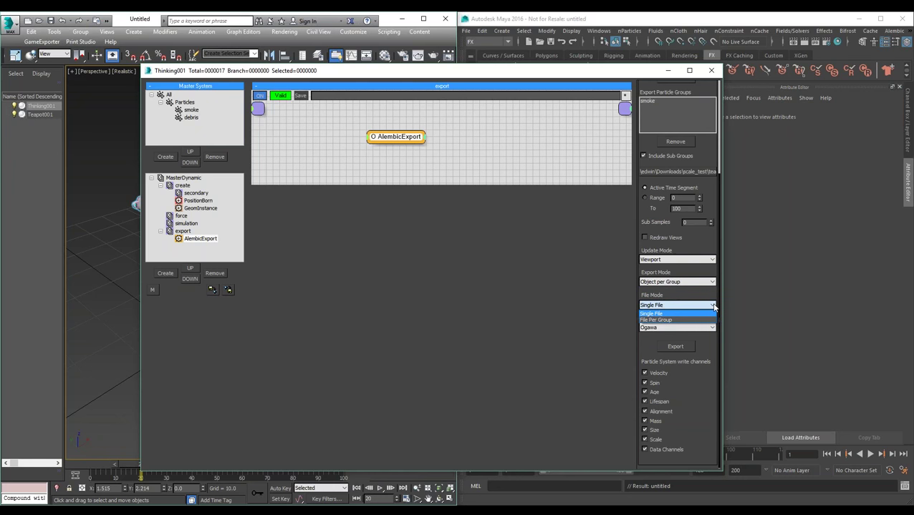
click(713, 307)
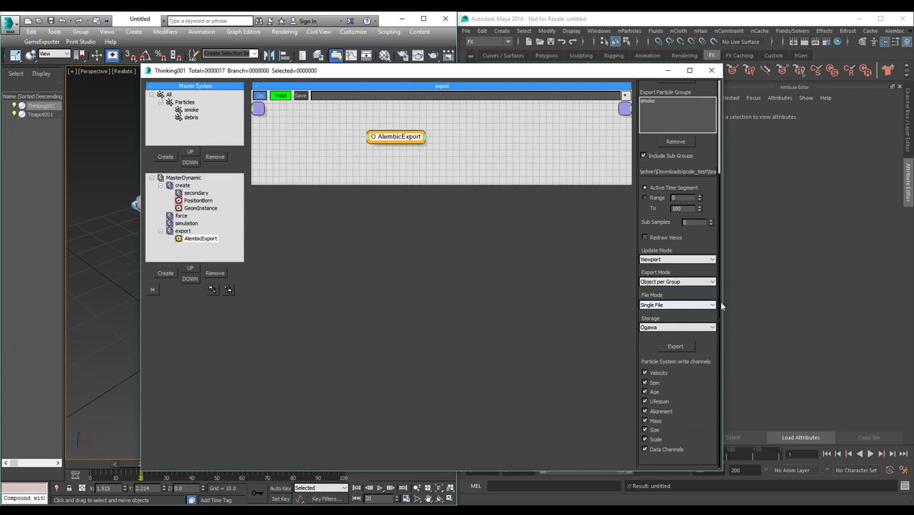
click(713, 327)
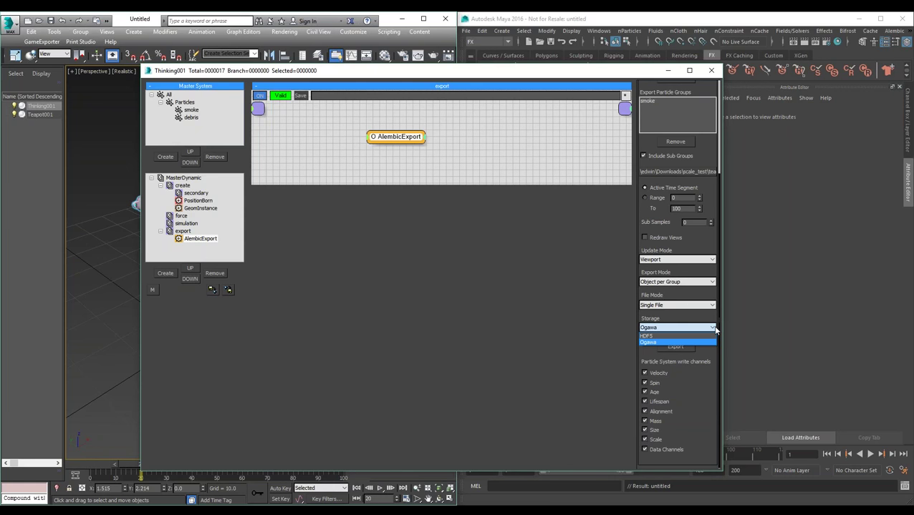
click(706, 325)
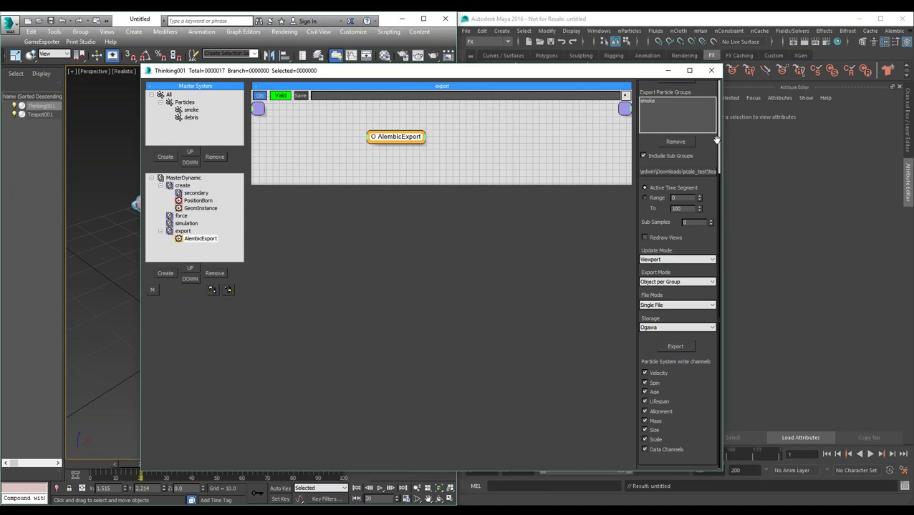
Export the smoke group's teapots to the Alembic file and close the thinkingParticles window.
drag(713, 144, 713, 224)
scroll(676, 308, down, 3)
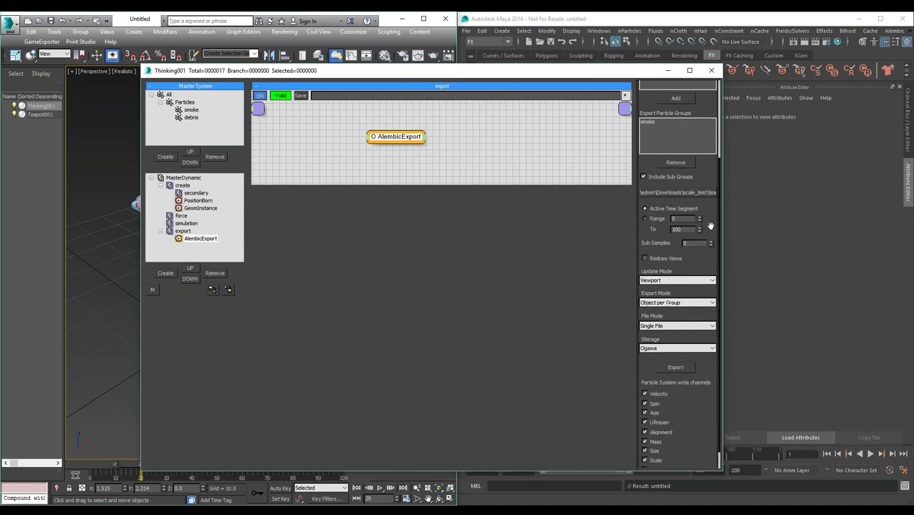
click(676, 358)
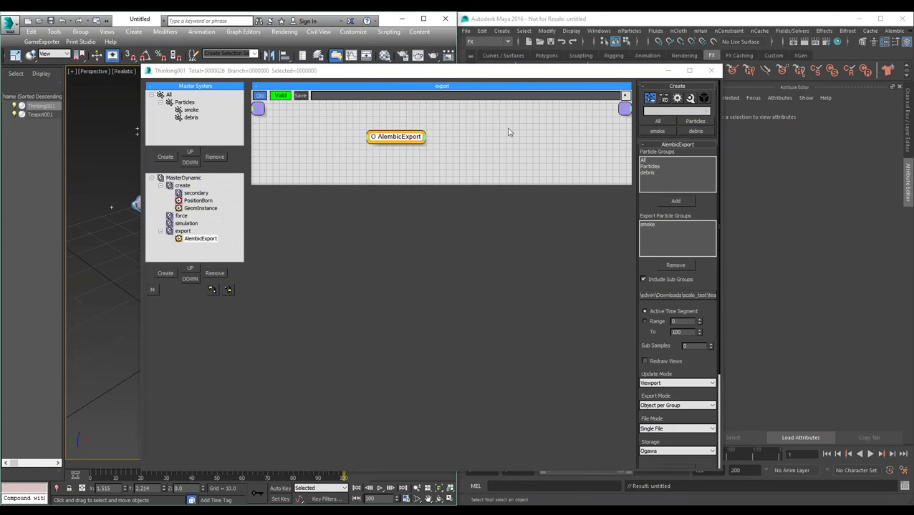
click(511, 74)
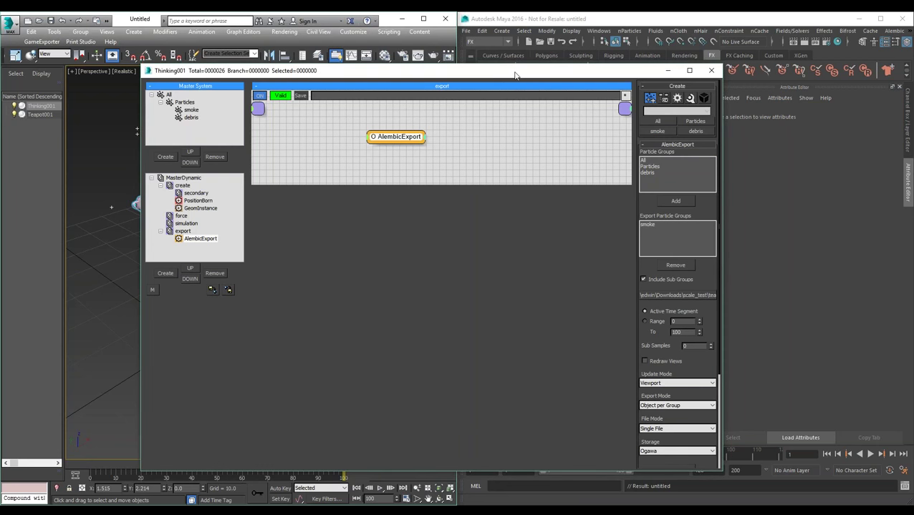
drag(511, 75, 188, 66)
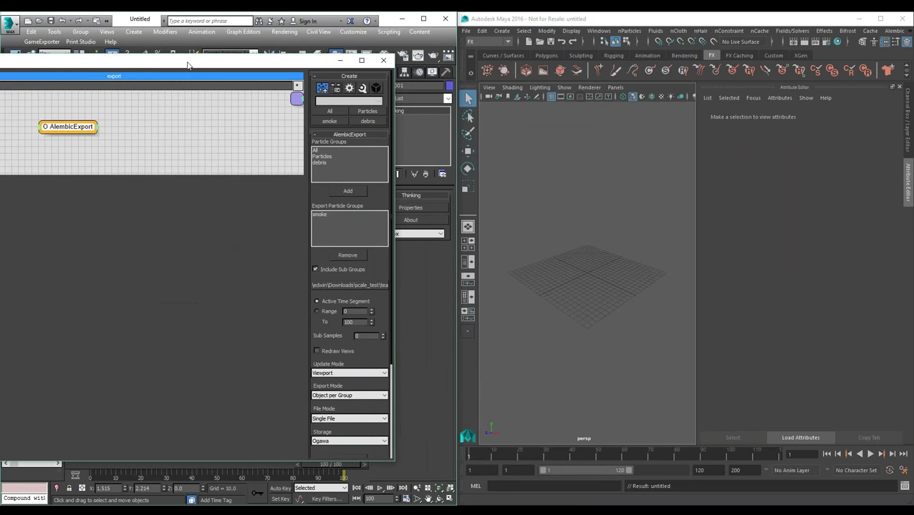
click(383, 60)
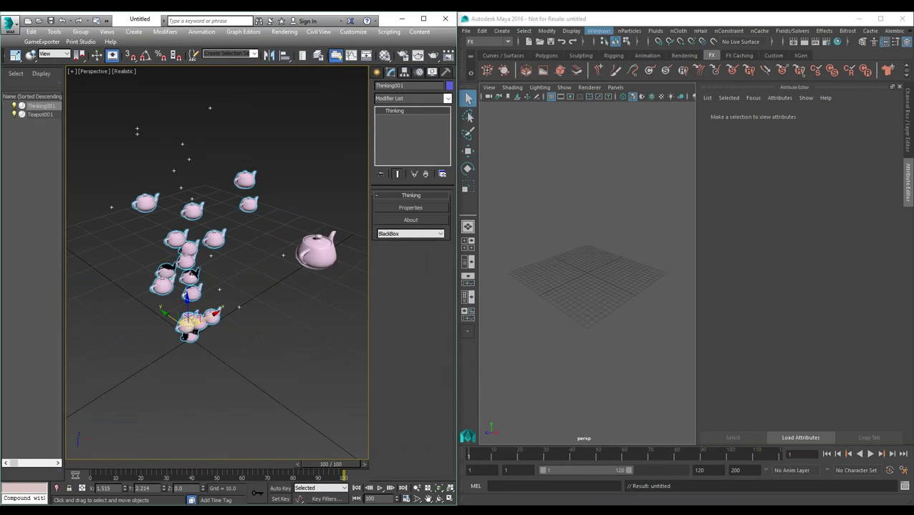
Switch to Maya and import the Alembic file teapots.abc from the scale_test folder with UVs and FaceSets enabled.
click(618, 23)
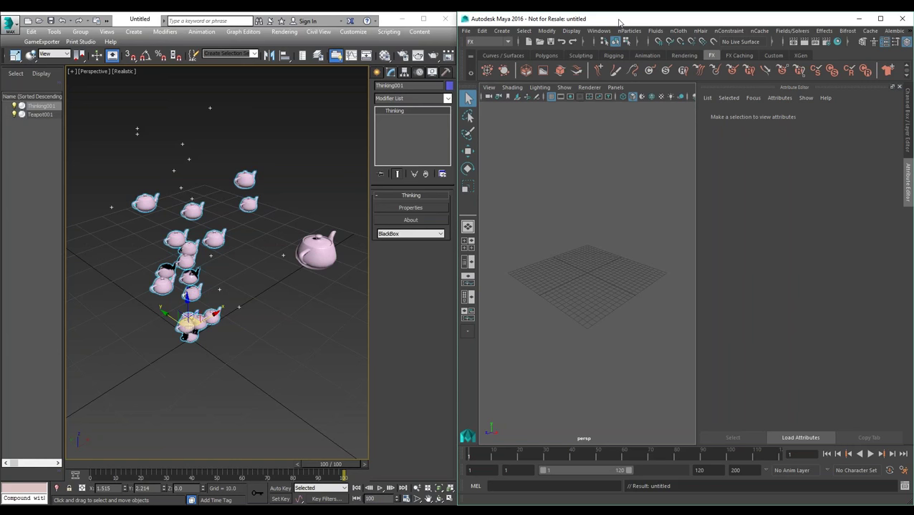
click(892, 31)
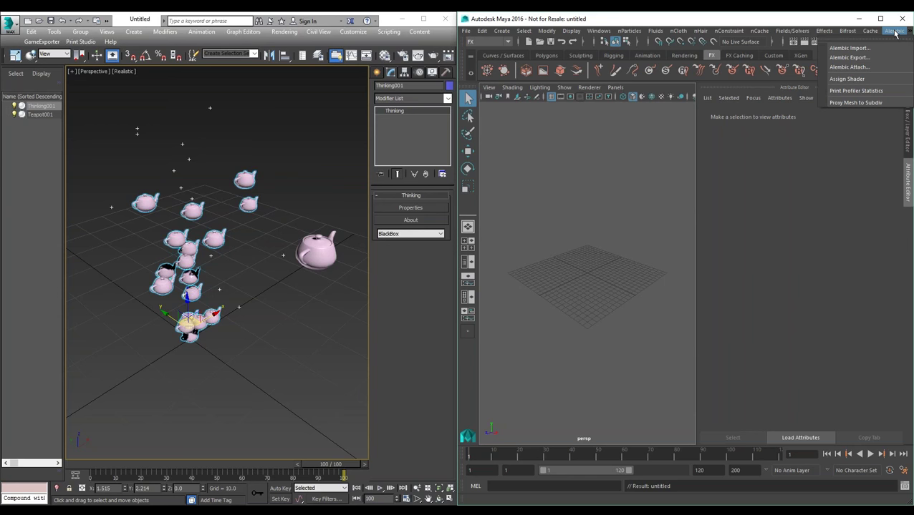
click(859, 47)
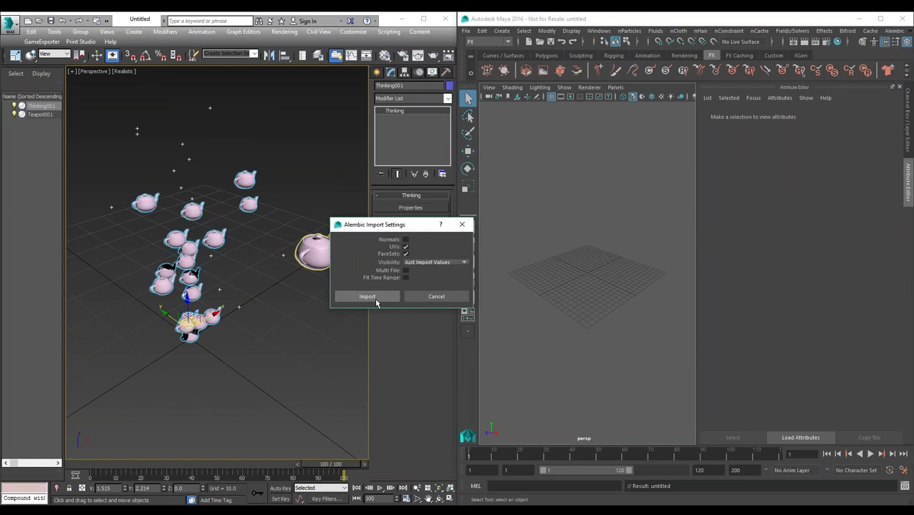
click(382, 298)
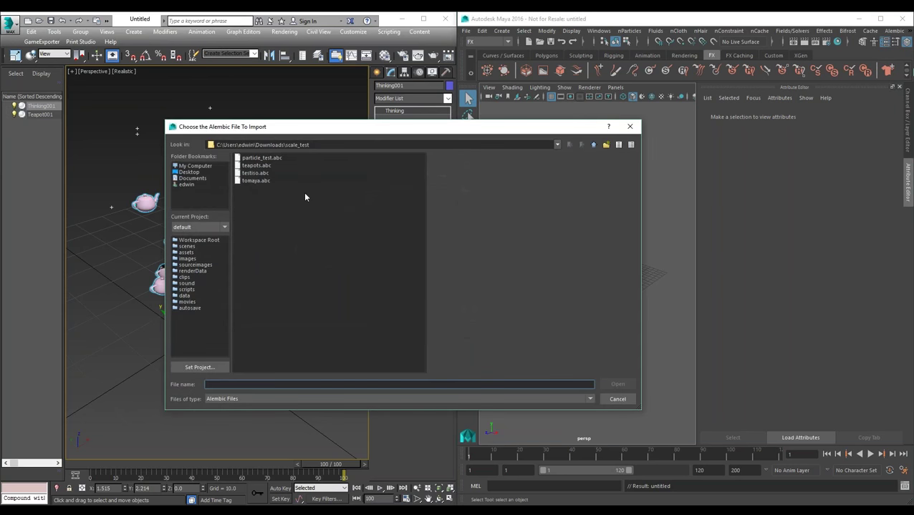
click(270, 166)
click(616, 384)
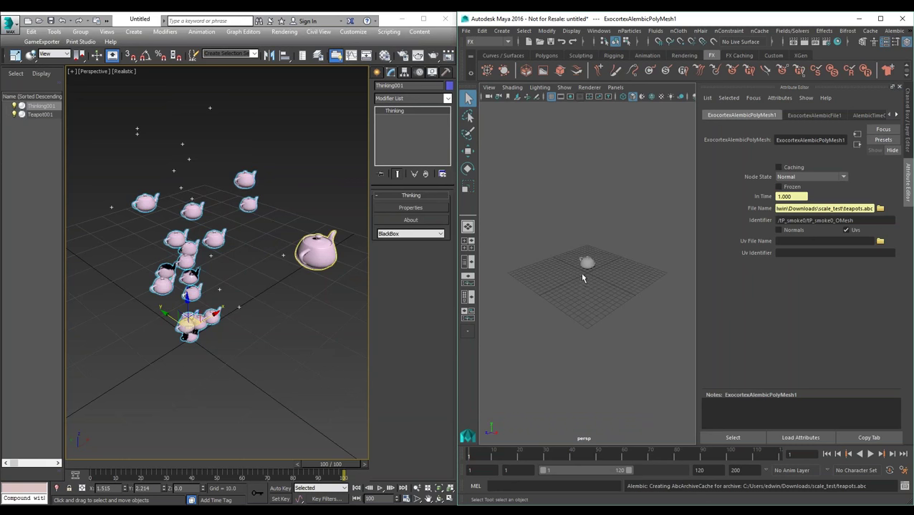
Play the imported teapots to frame 14 in Maya and scrub 3ds Max to frame 19 to compare both animations.
scroll(586, 283, up, 2)
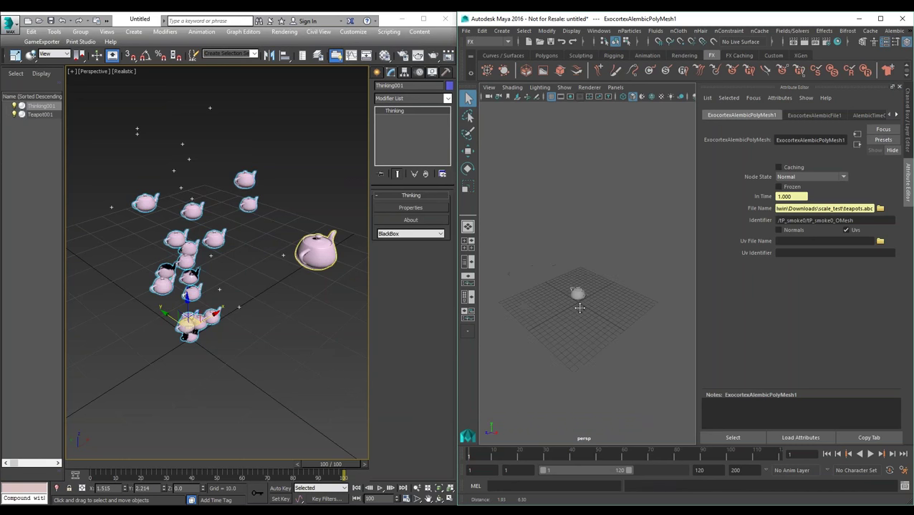
key(alt+v)
key(alt+v)
drag(90, 463, 141, 469)
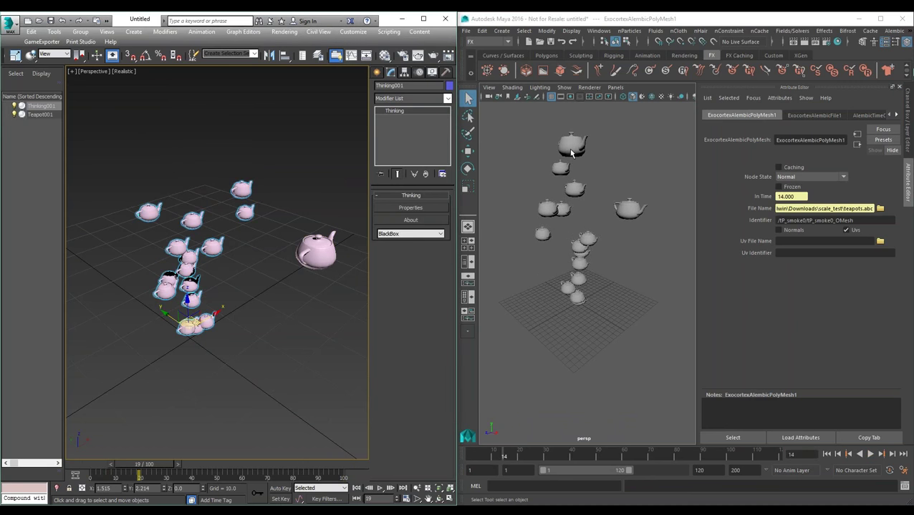
alt+drag(582, 259, 591, 279)
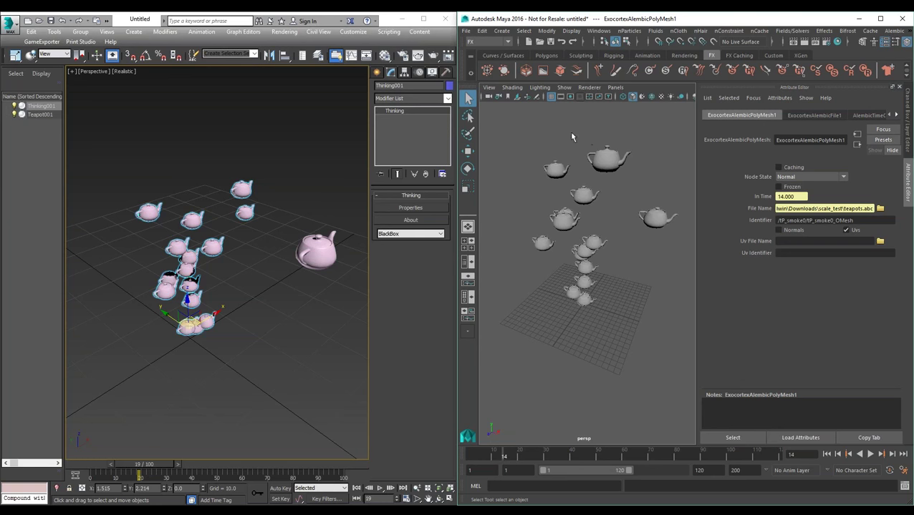
Play and scrub the imported teapot animation in Maya, checking frame 26, and return to frame 1.
key(alt+v)
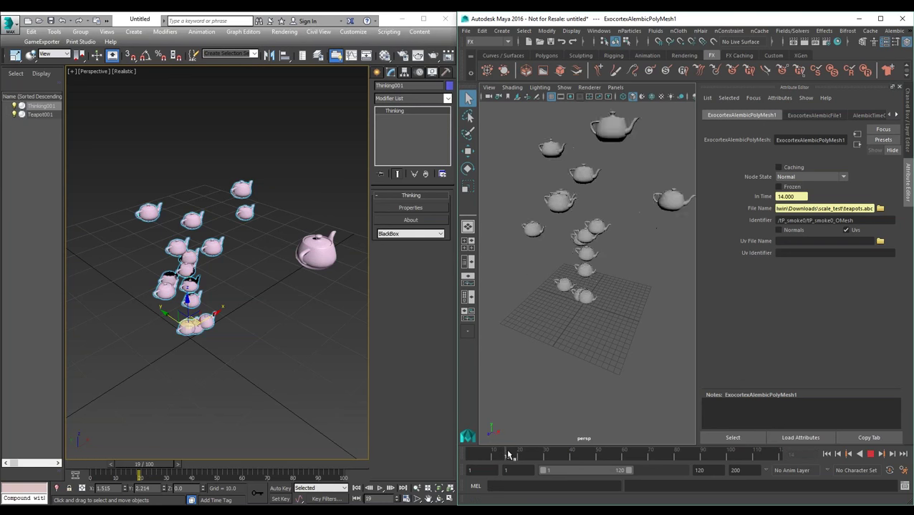
click(536, 455)
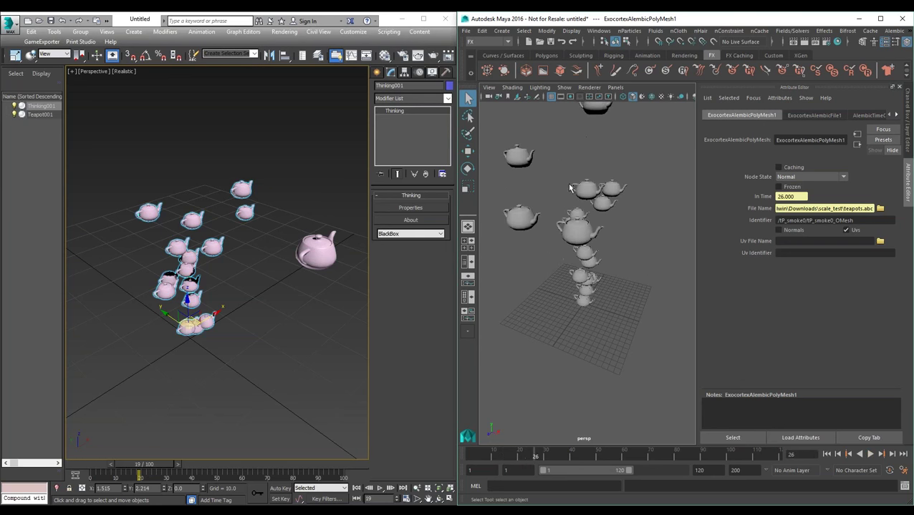
key(alt+v)
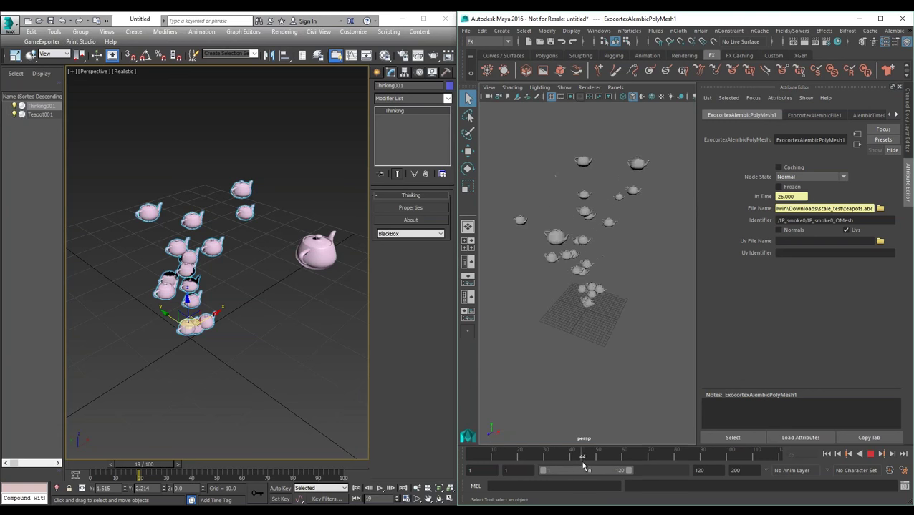
click(511, 456)
drag(511, 456, 459, 458)
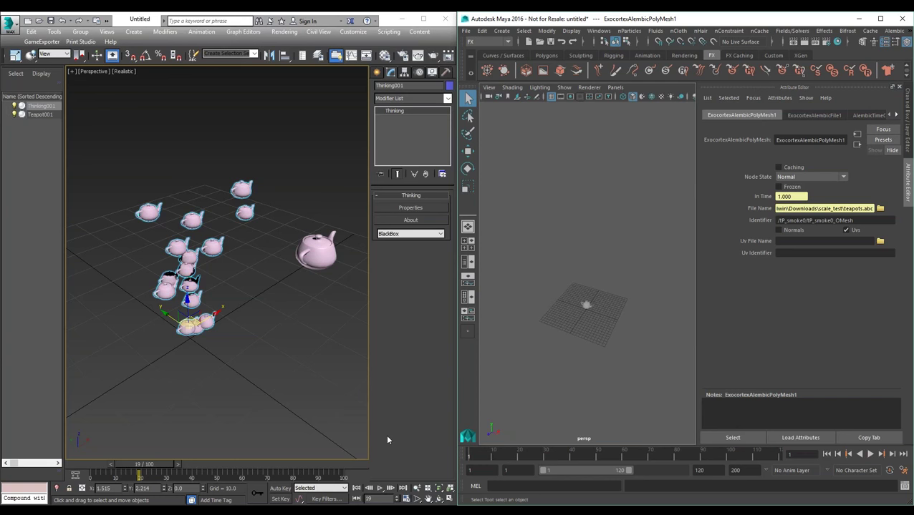
scroll(586, 319, up, 3)
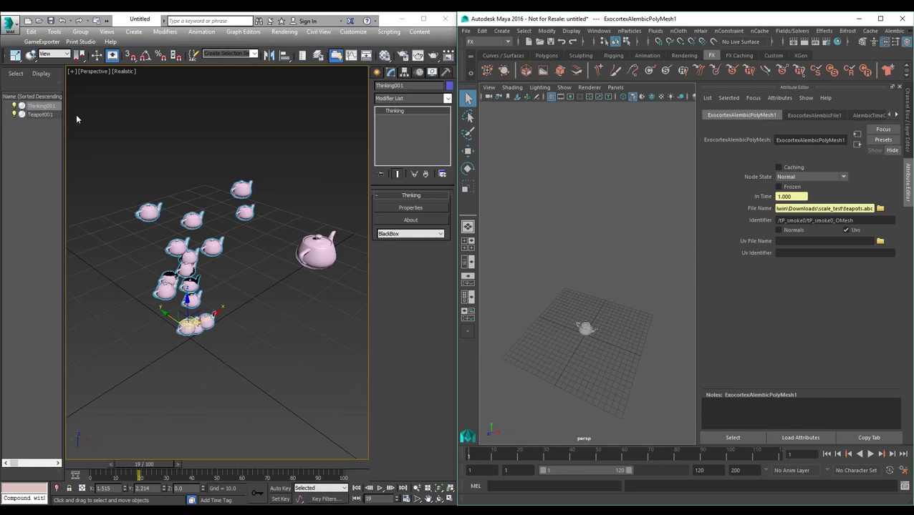
Switch to 3ds Max and open the recent scene temp_export.max without saving the teapot scene.
click(10, 24)
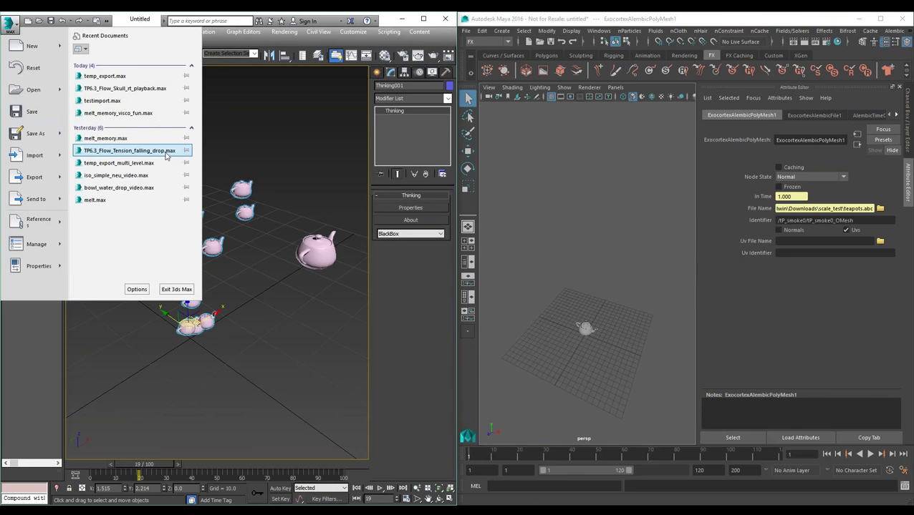
click(118, 75)
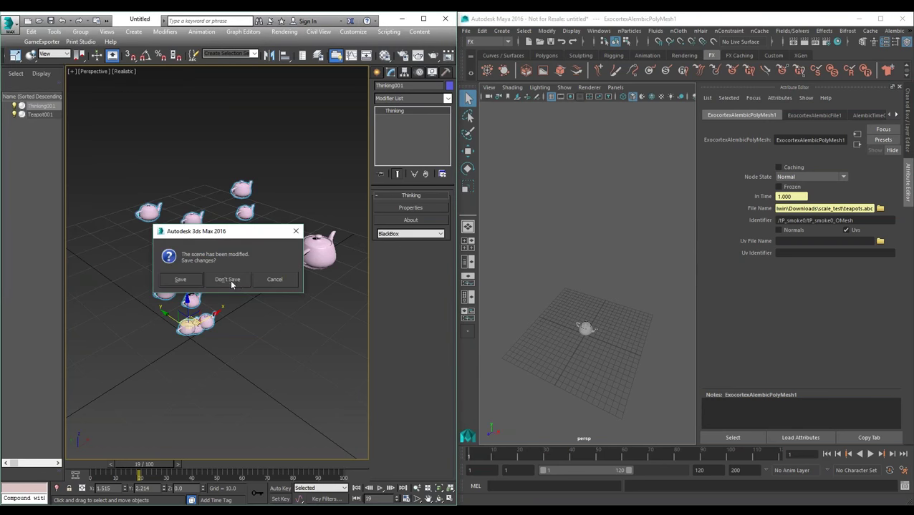
click(227, 280)
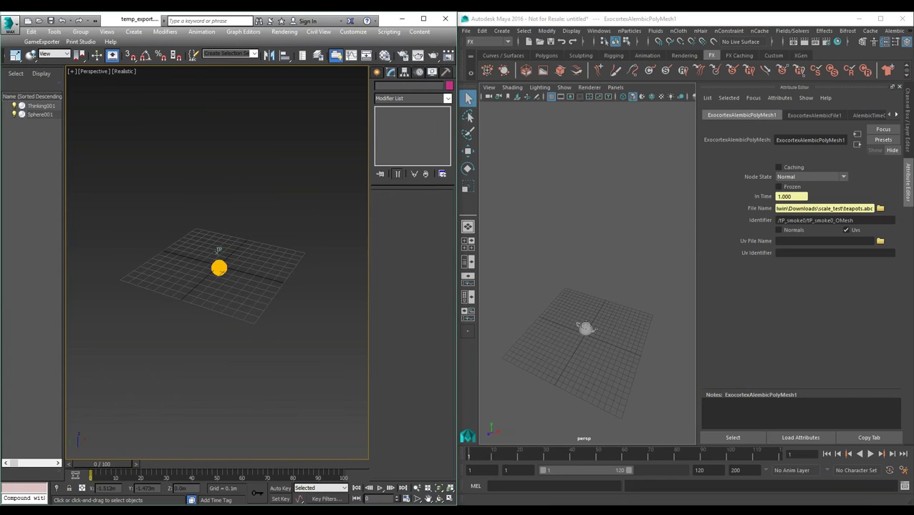
Play the particle simulation in the opened scene and stop it at frame 43.
click(379, 489)
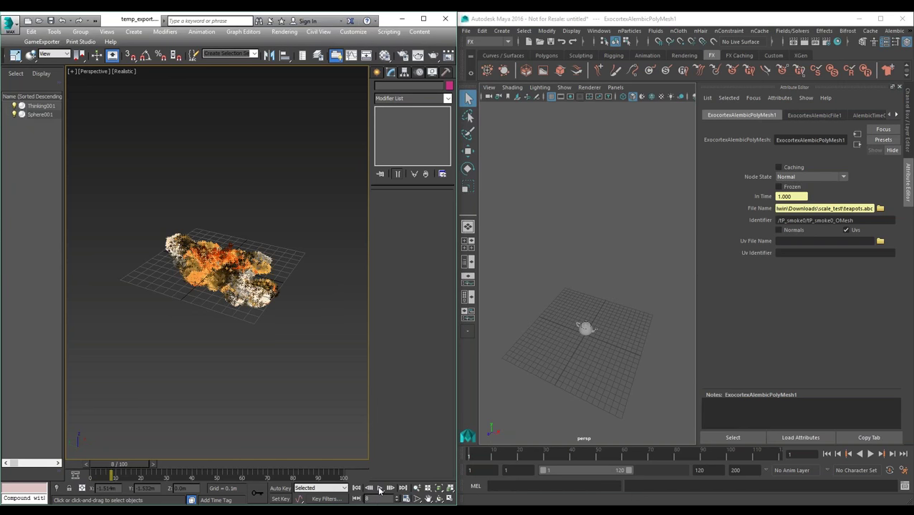
click(379, 490)
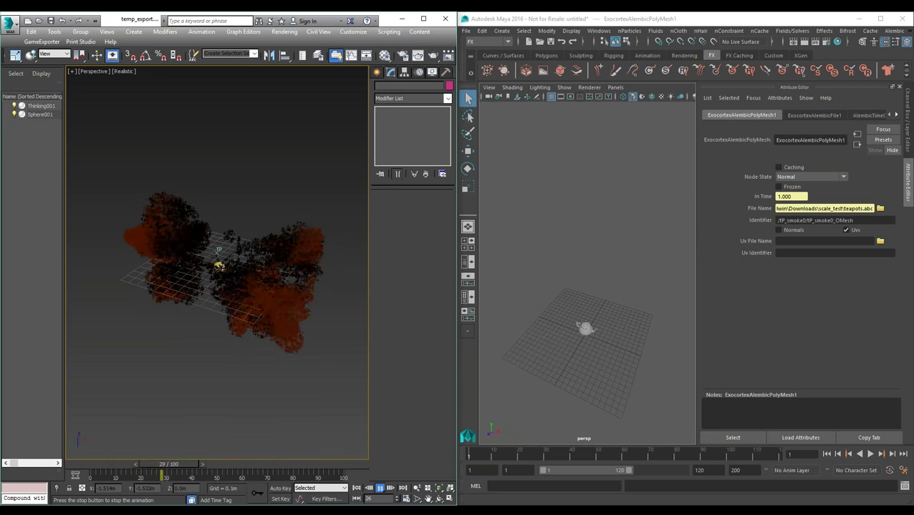
click(379, 488)
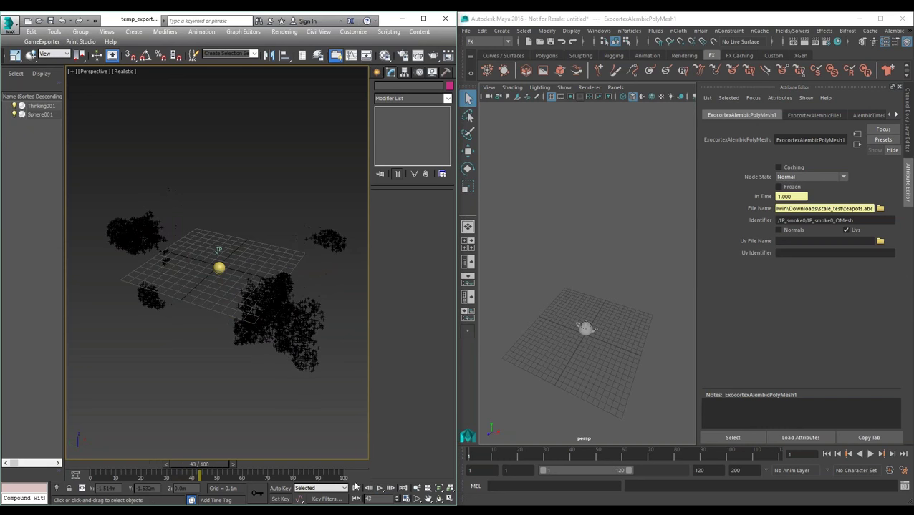
Rewind the 3ds Max particle animation to frame 0 and start a new Maya scene without saving the teapot import.
click(356, 488)
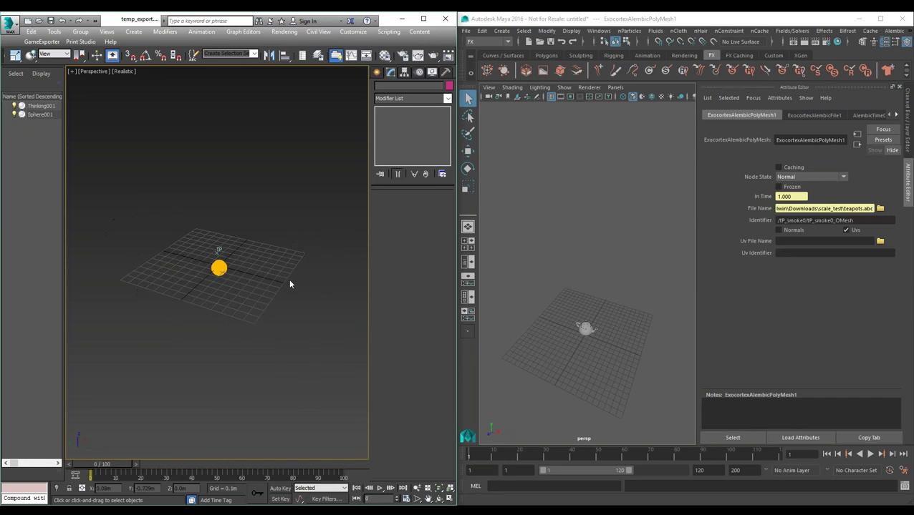
click(466, 32)
click(489, 47)
click(456, 264)
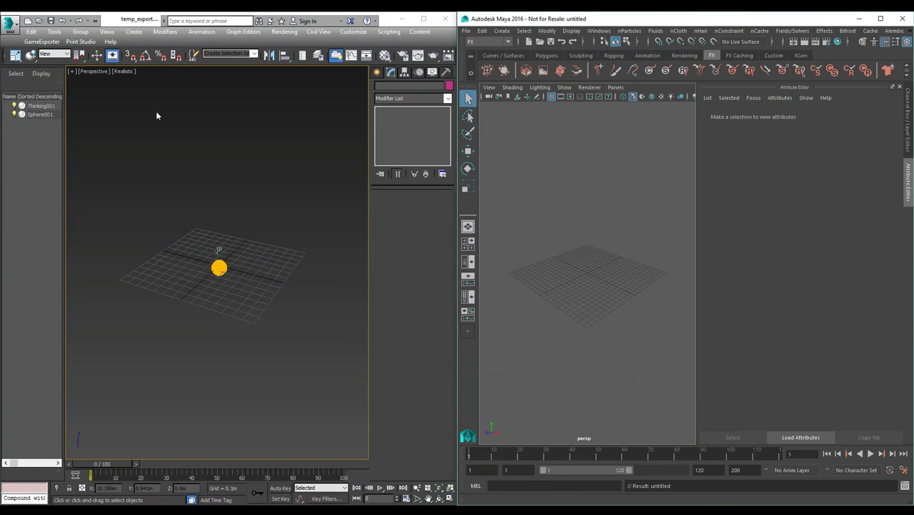
Open the thinkingParticles setup of Thinking001 in 3ds Max and examine the Smoke group's data channels and available channel types.
click(218, 252)
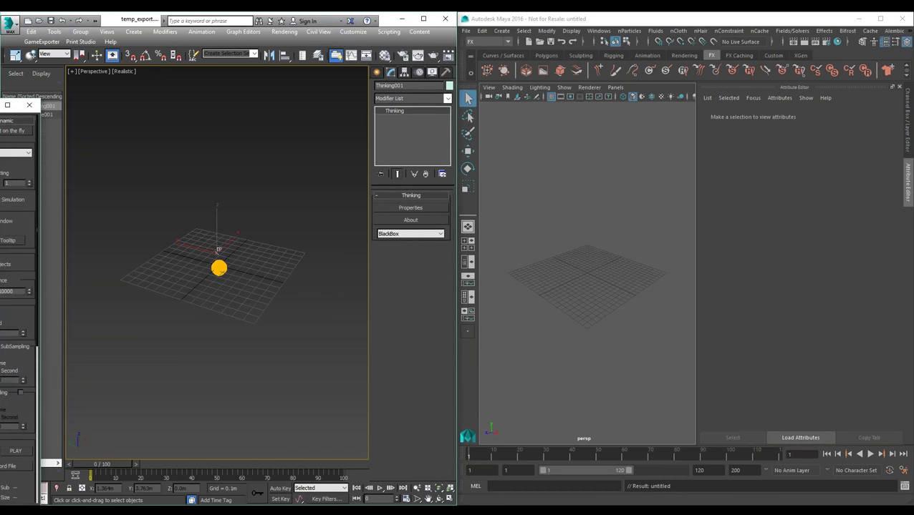
drag(214, 80, 493, 73)
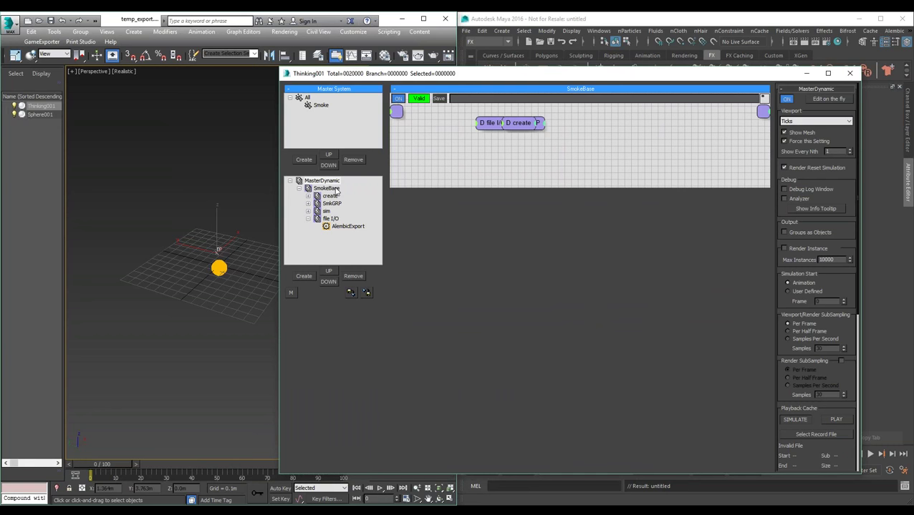
click(321, 105)
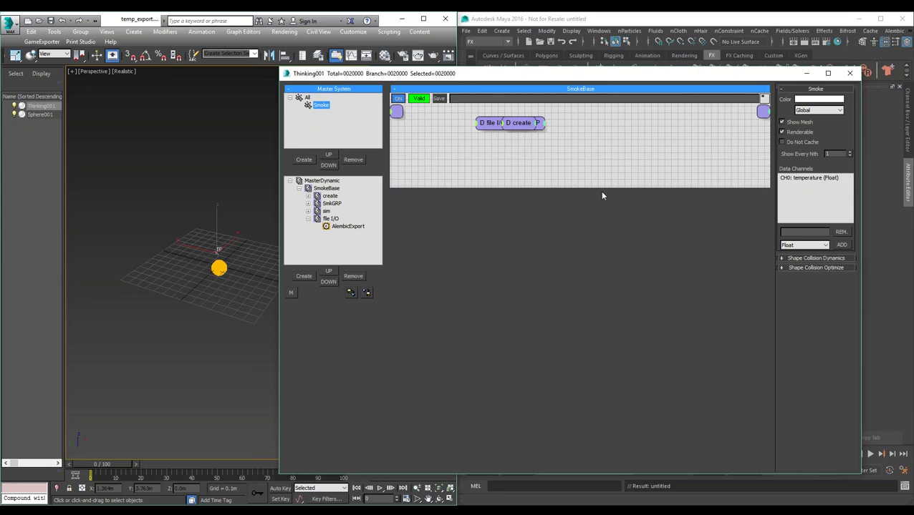
click(826, 245)
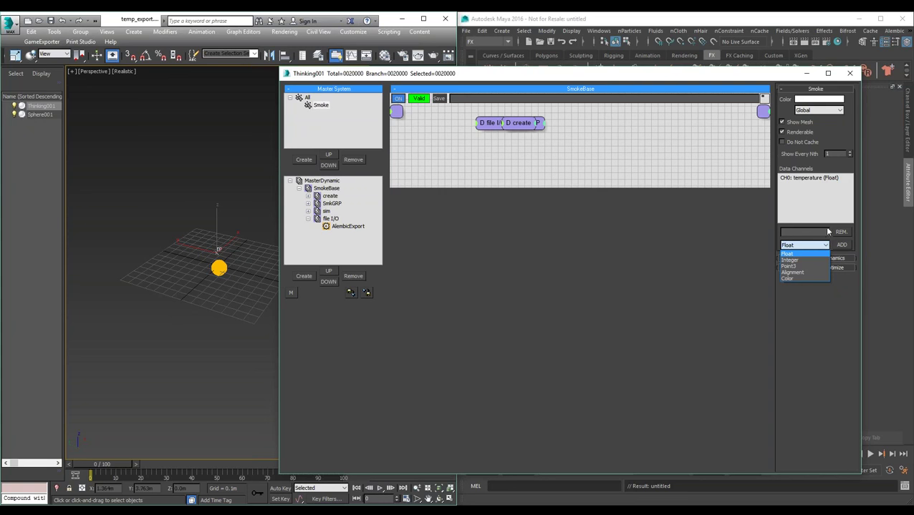
click(825, 332)
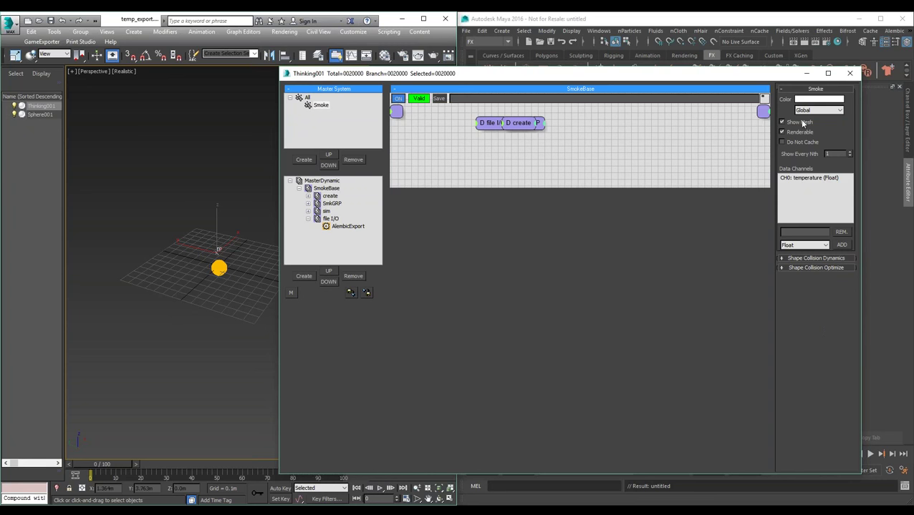
Review the operators in the create, SmkGRP, sim and file I/O dynamic sets, including the Position Born settings.
click(330, 197)
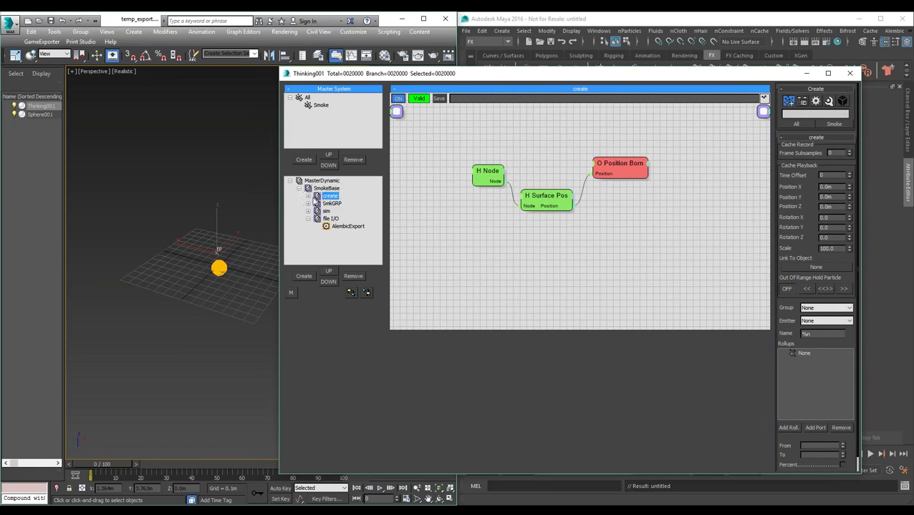
click(624, 164)
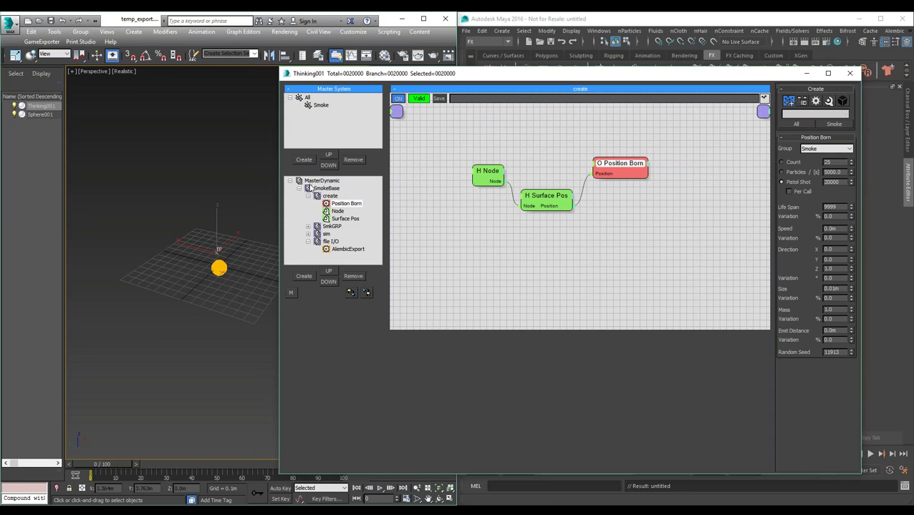
click(308, 196)
click(333, 204)
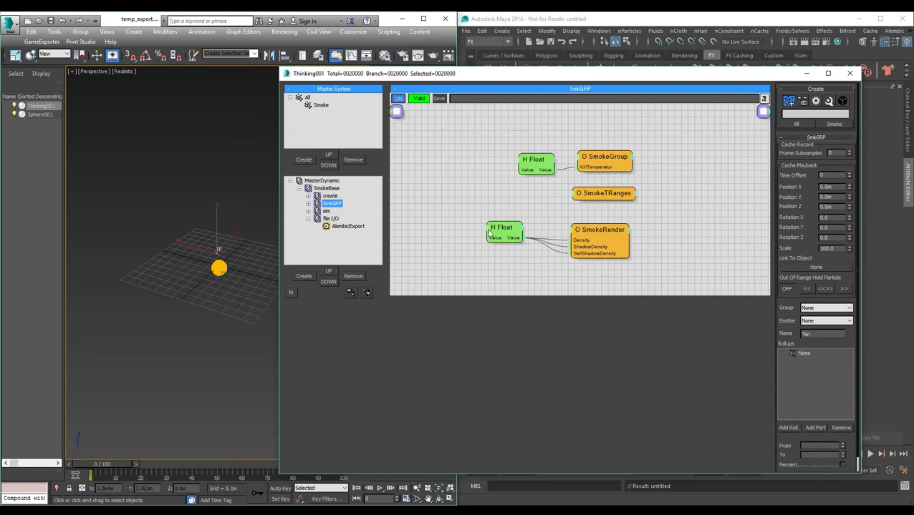
click(326, 211)
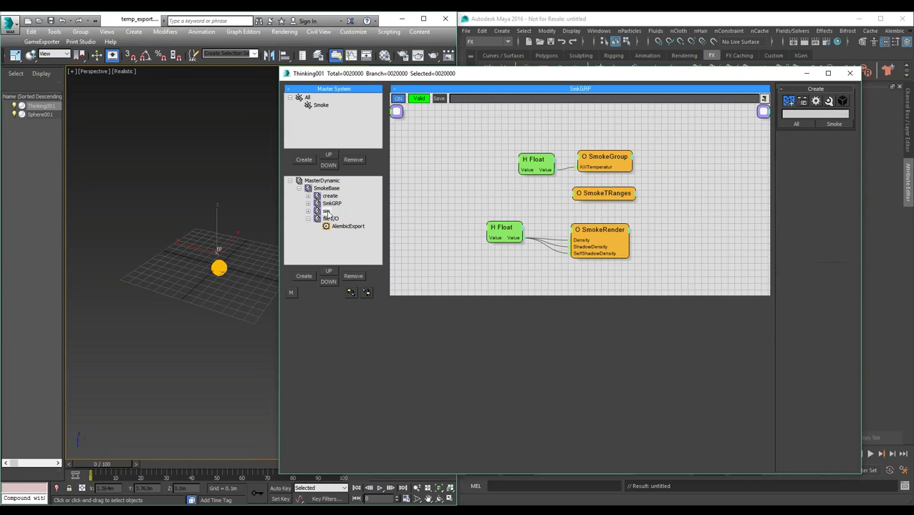
click(330, 218)
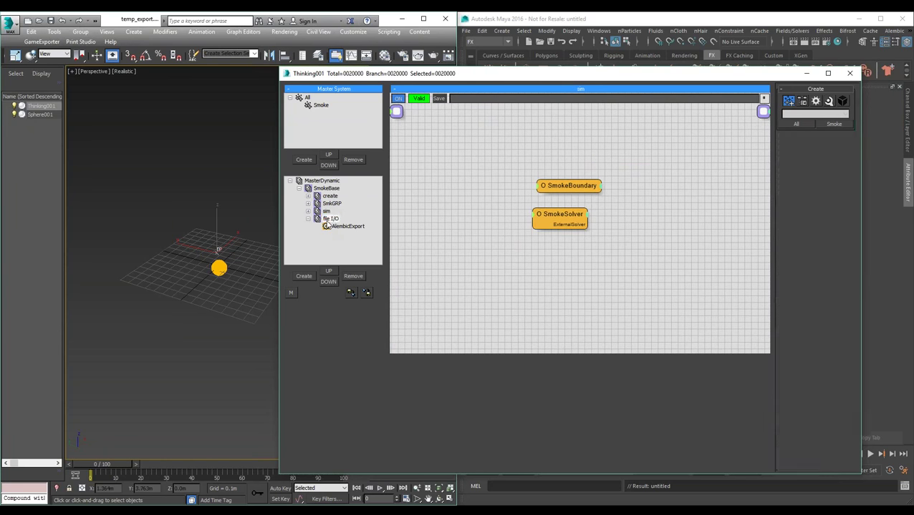
Enable the Velocity, Spin, Age, Lifespan, Alignment, Mass, Size and Scale write channels for the AlembicExport operator.
click(348, 227)
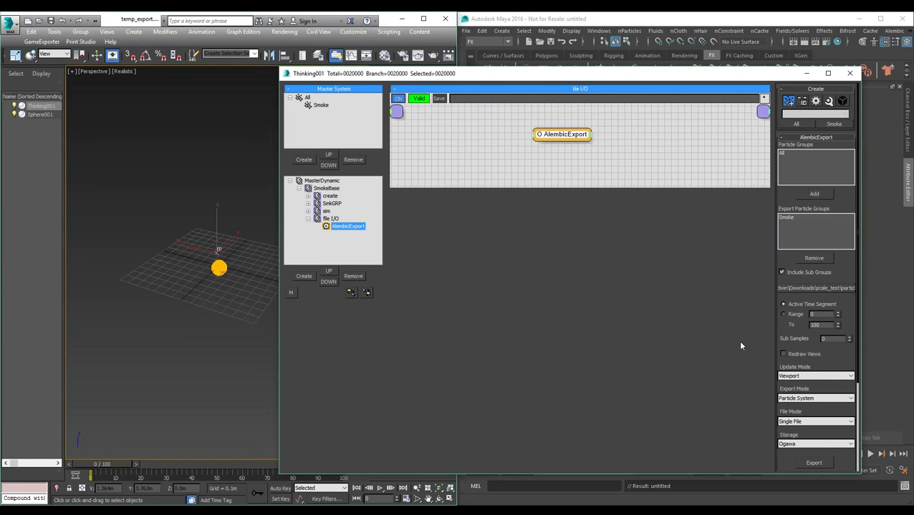
click(850, 361)
scroll(849, 361, down, 5)
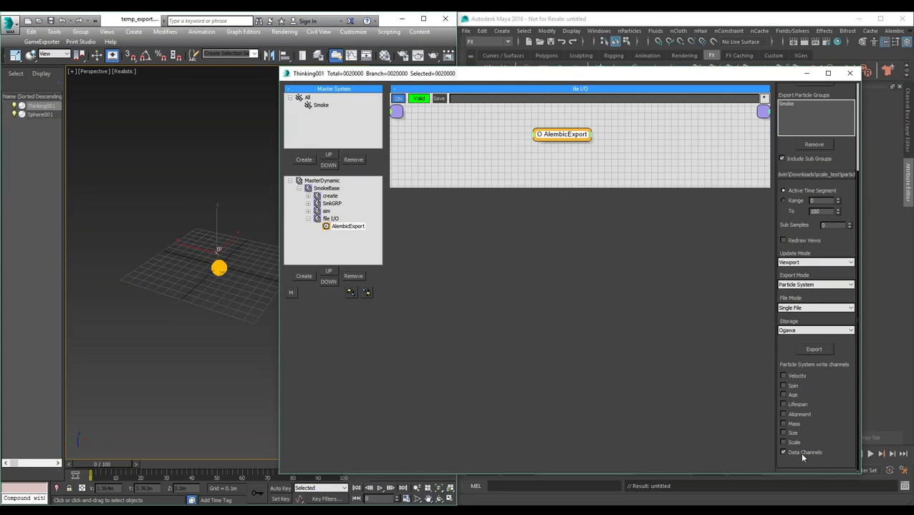
click(783, 376)
click(782, 386)
click(783, 395)
click(782, 405)
click(783, 414)
click(782, 424)
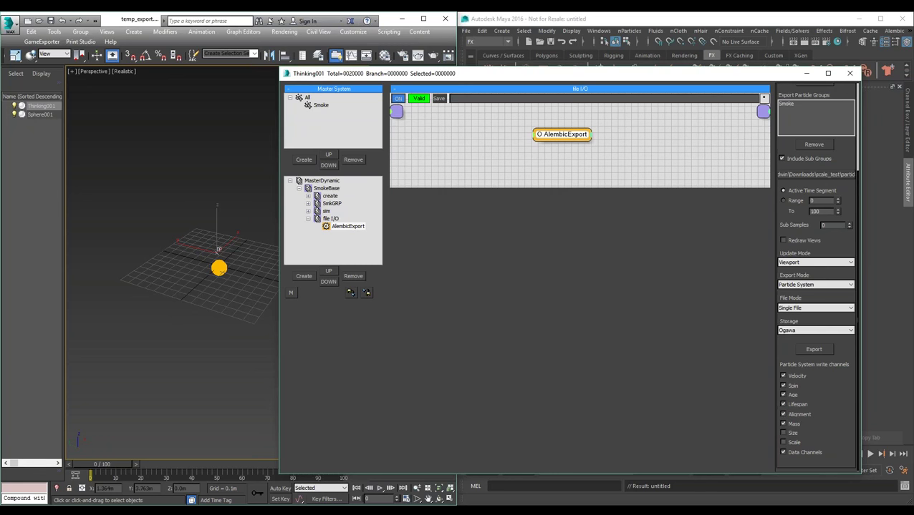
click(782, 443)
Export the Smoke group to Alembic in Particle System mode and close the thinkingParticles window.
click(813, 356)
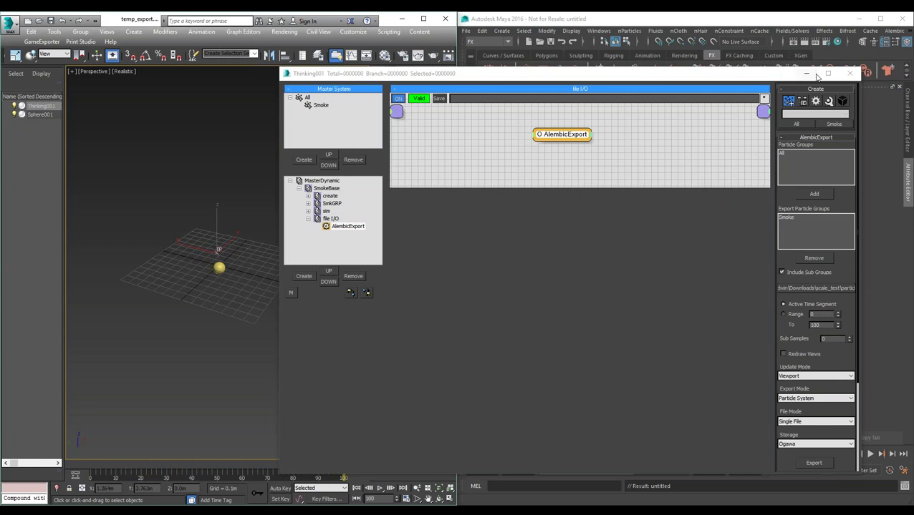
click(769, 76)
drag(768, 76, 753, 82)
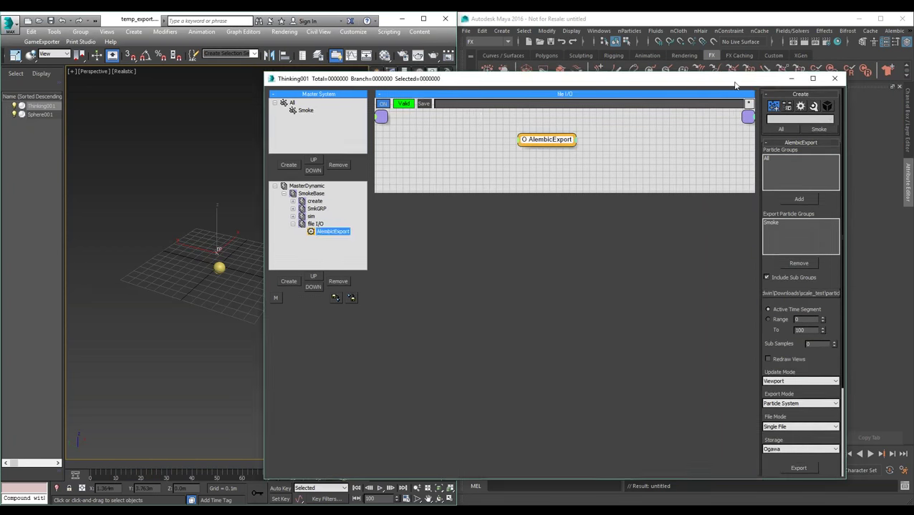
click(834, 78)
Import particle_test.abc into the empty Maya scene as Alembic, keeping the default import settings.
click(894, 31)
click(893, 31)
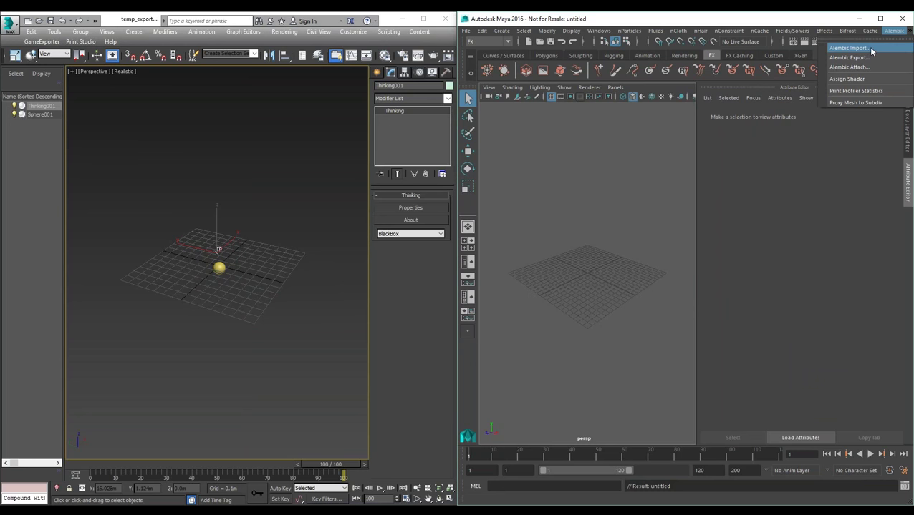
click(871, 49)
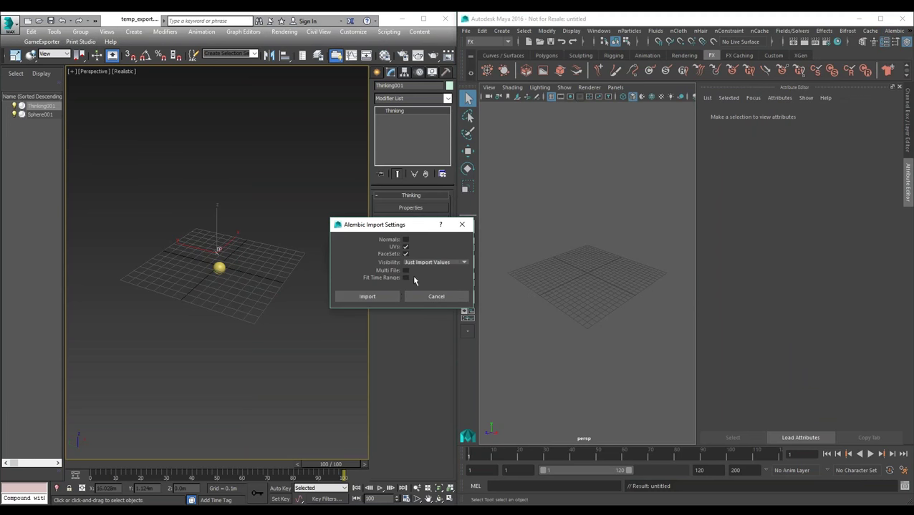
click(373, 298)
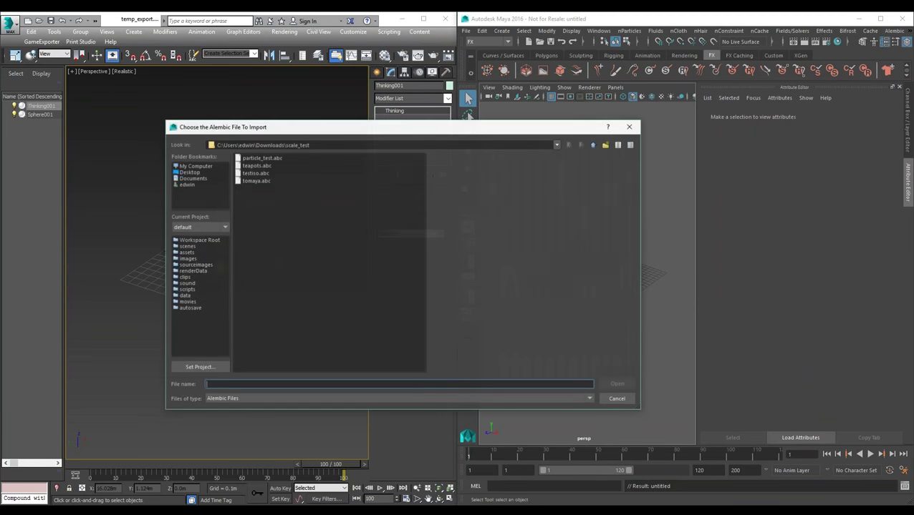
click(279, 159)
click(617, 385)
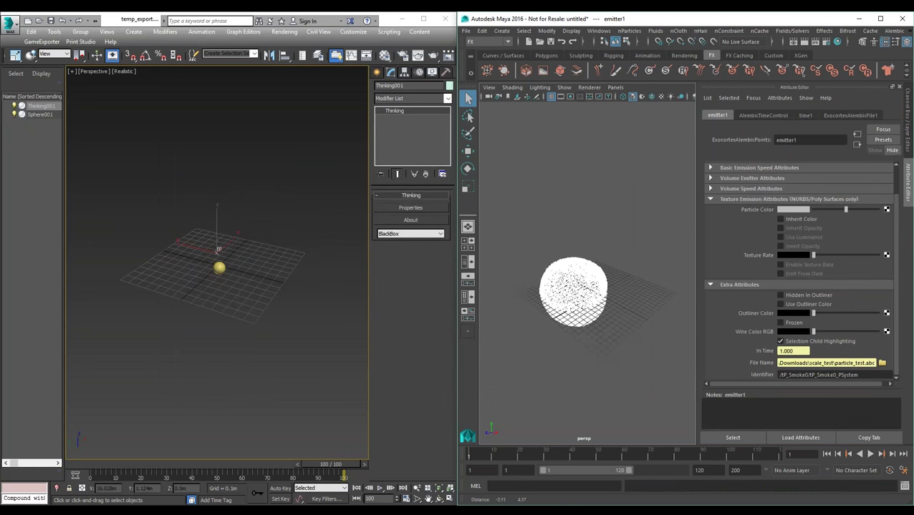
Play the imported particles in Maya and stop at frame 8, and review the AlembicExport write channels in 3ds Max.
click(869, 454)
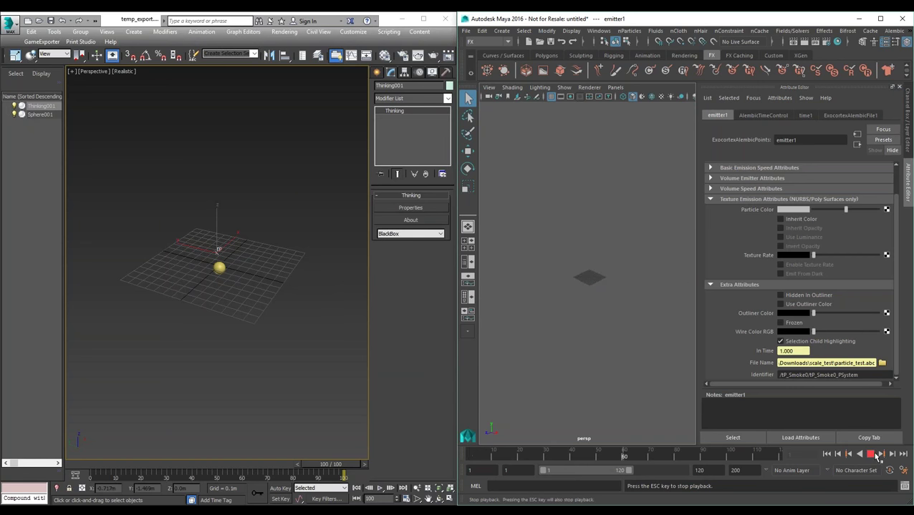
click(869, 454)
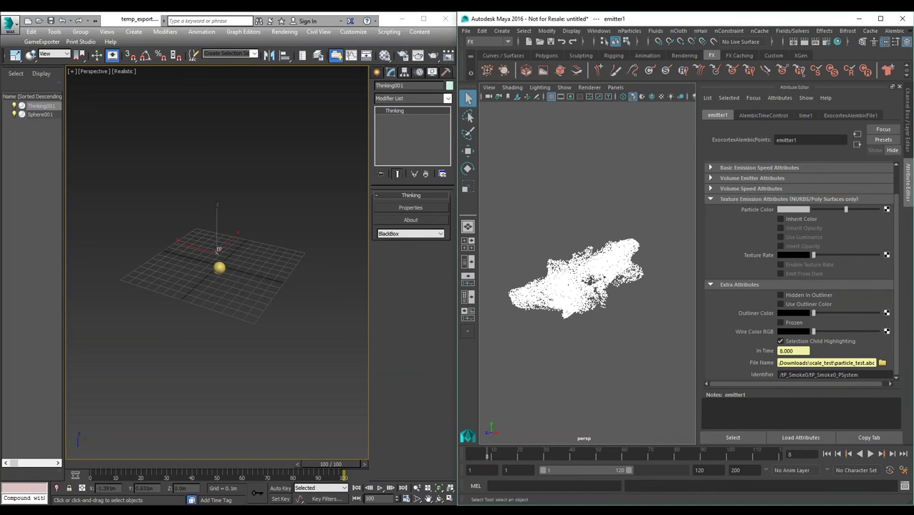
click(410, 208)
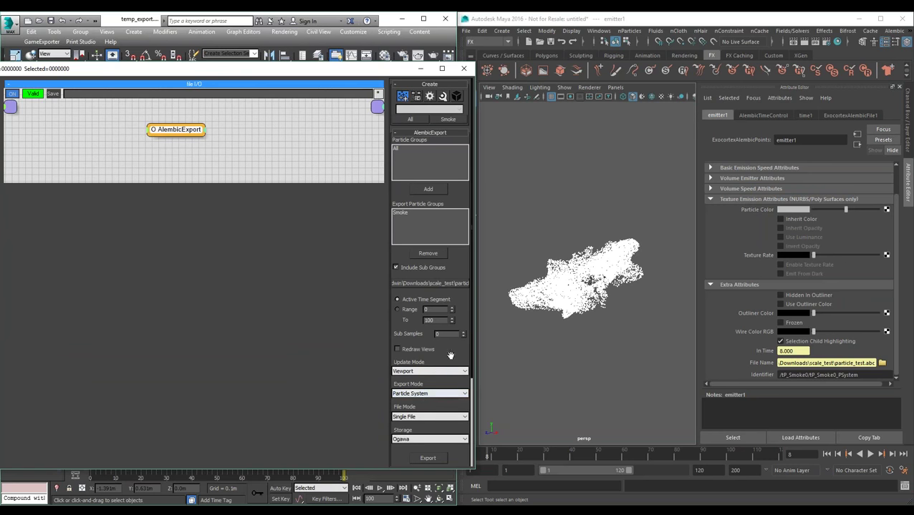
scroll(449, 354, down, 4)
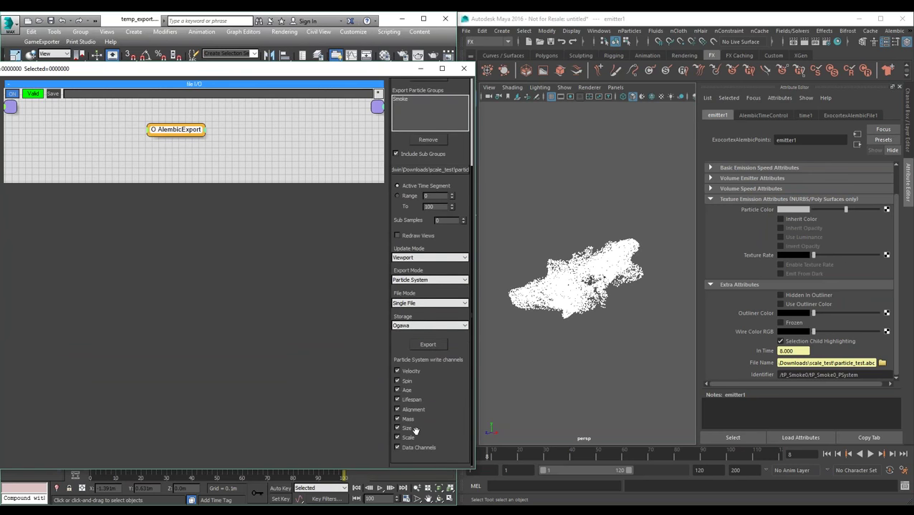
click(464, 68)
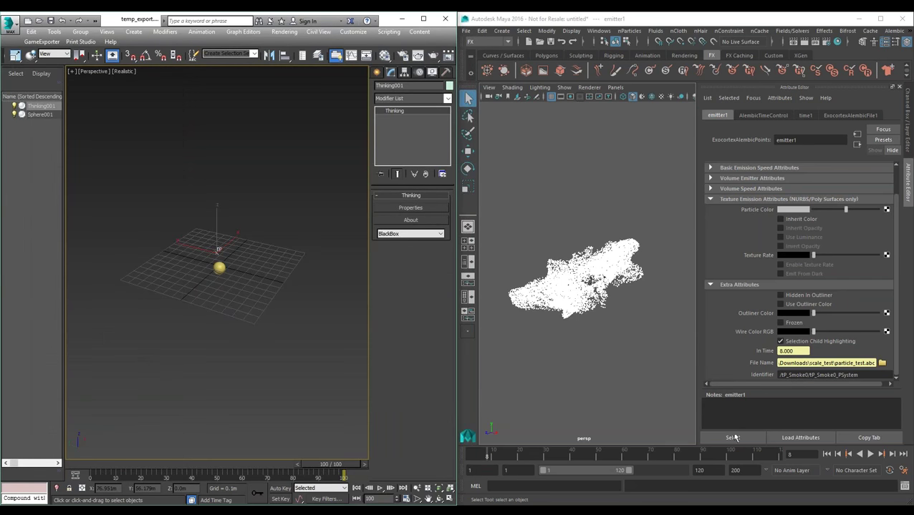
Play the imported particle animation in Maya again and stop it at frame 13.
click(869, 454)
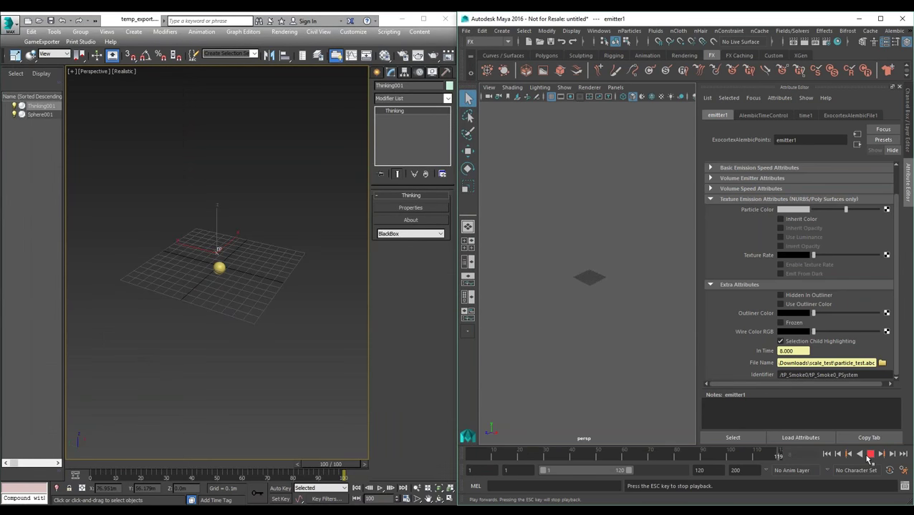
click(870, 454)
click(870, 454)
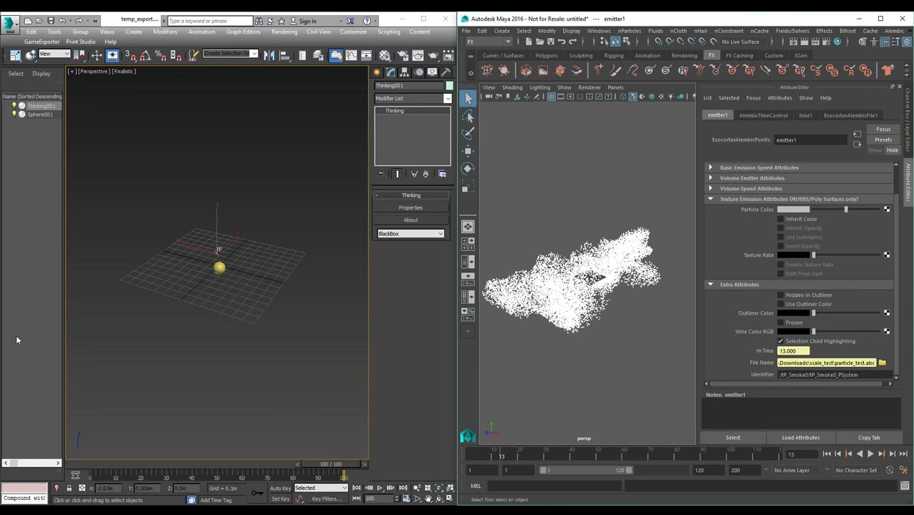
Reopen the AlembicExport settings in 3ds Max and start a new Maya scene without saving the imported particles.
click(478, 44)
key(ctrl+n)
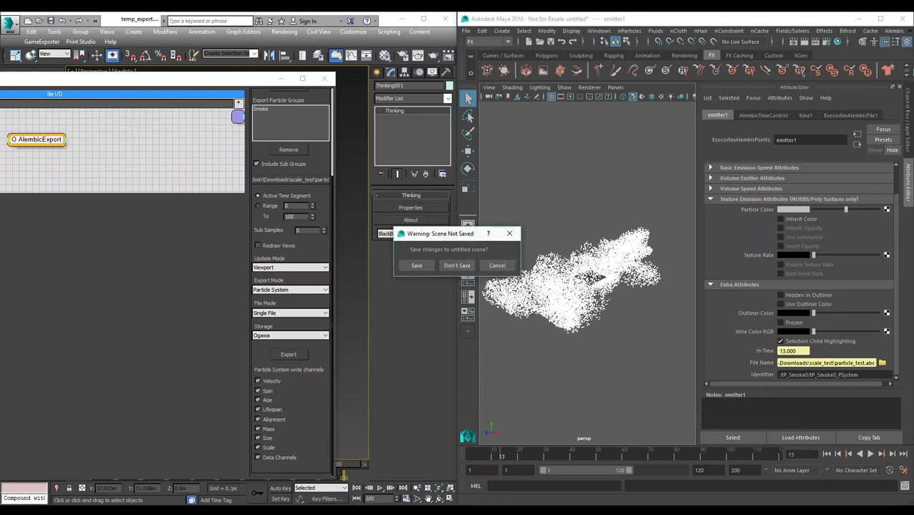
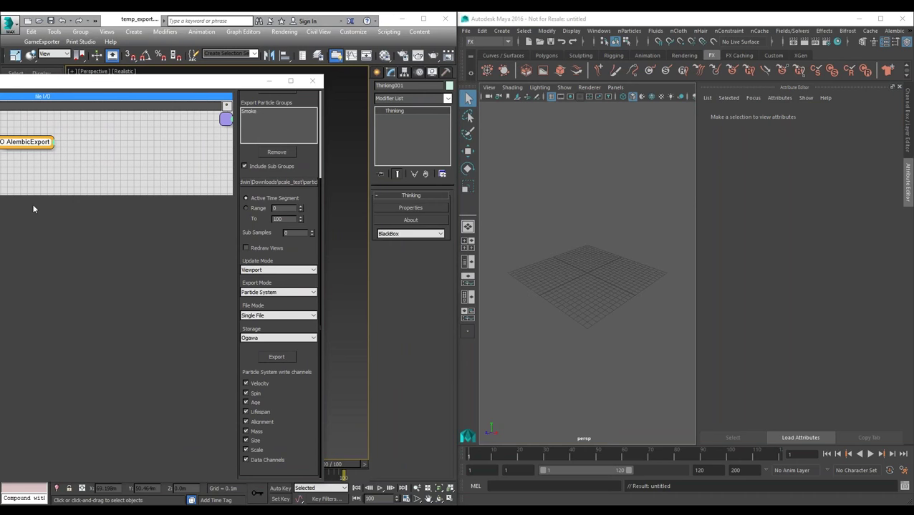
Check the size of particle_test.abc in its file properties and close them without changes.
drag(253, 206, 485, 141)
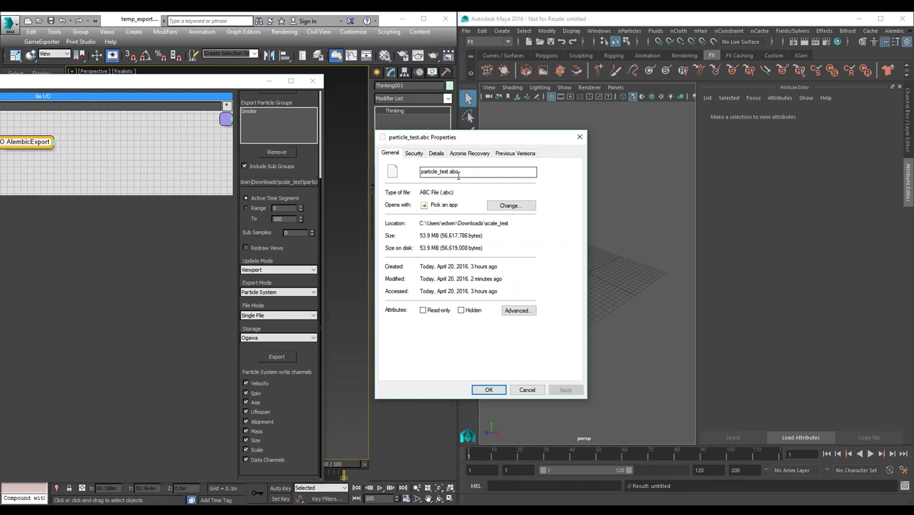
drag(418, 237, 438, 237)
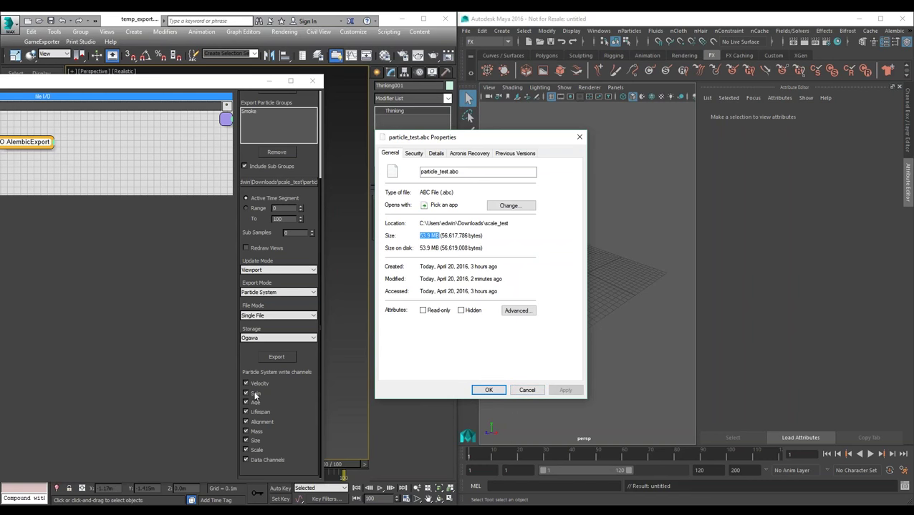
click(526, 390)
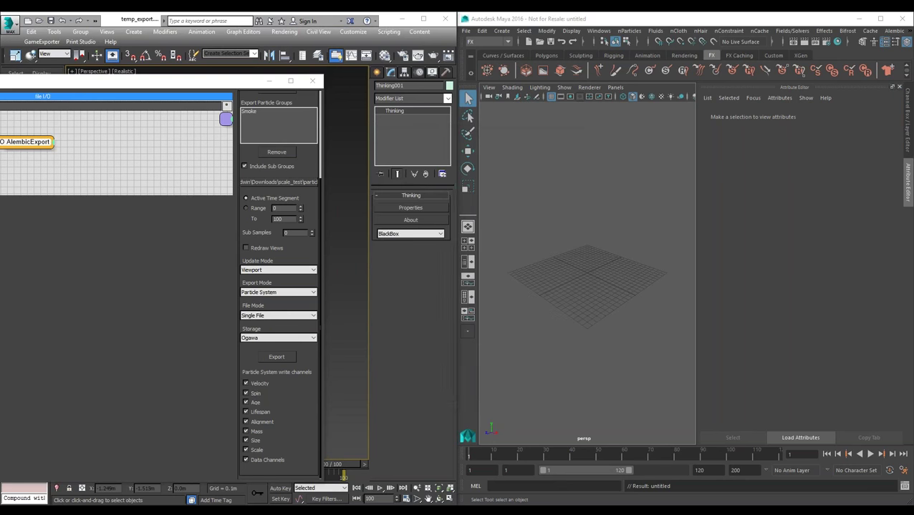
Disable the Velocity, Spin, Age, Alignment, Mass, Size and Scale write channels and export the Smoke group to Alembic again.
click(246, 384)
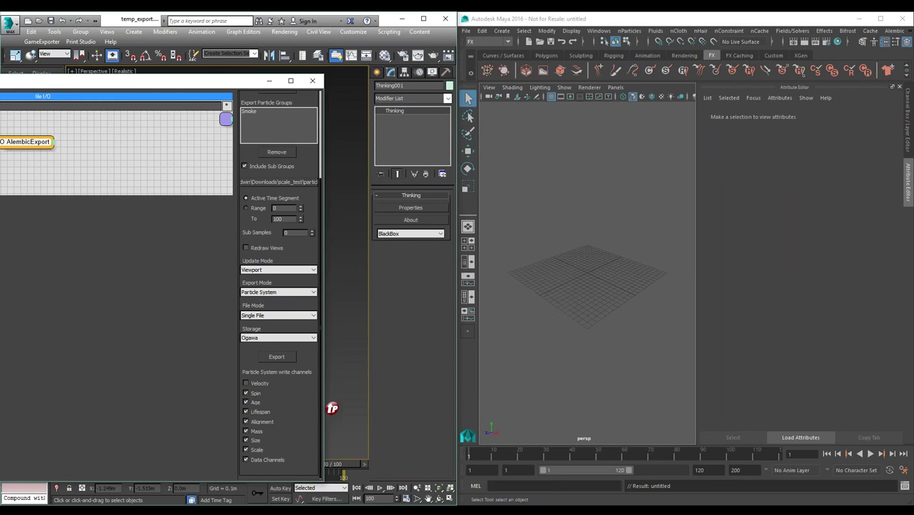
click(373, 490)
click(246, 393)
click(246, 402)
click(246, 422)
click(245, 431)
click(246, 440)
click(246, 449)
click(277, 356)
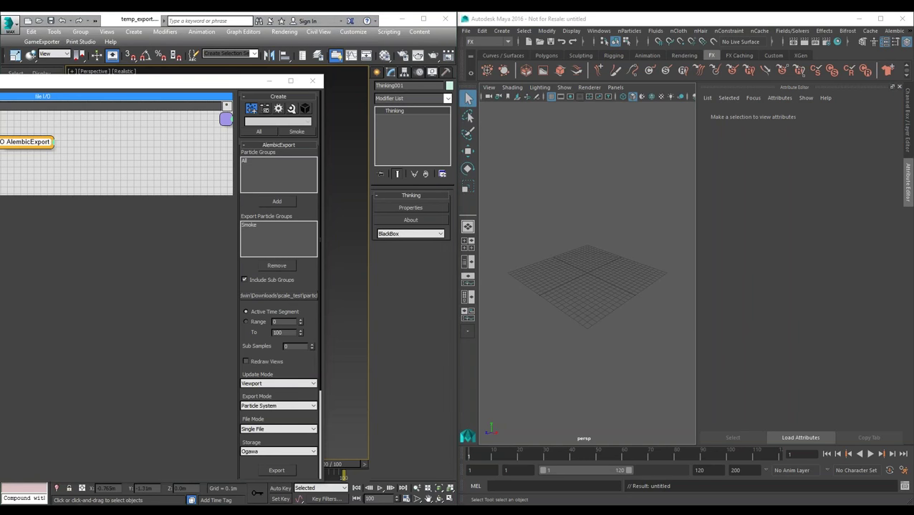
Check the size of the re-exported particle_test.abc in its file properties and close them without changes.
drag(422, 149, 510, 149)
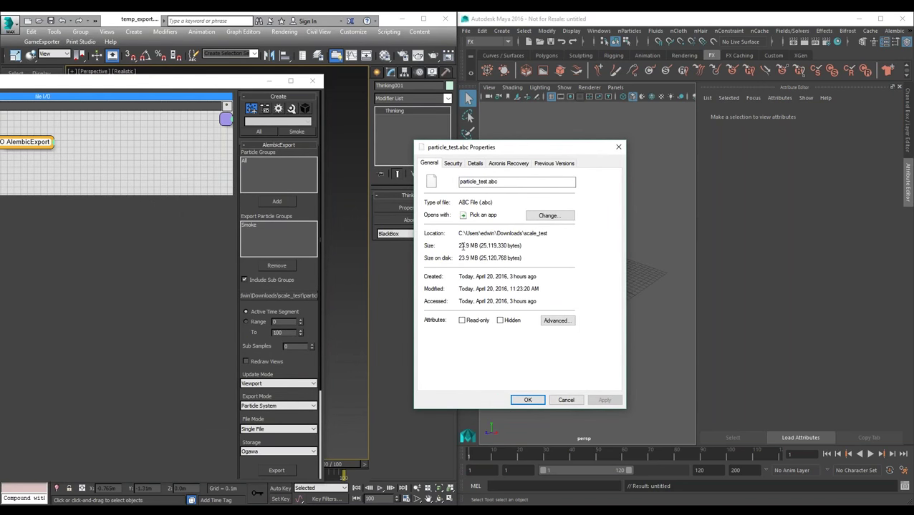
drag(522, 245, 454, 245)
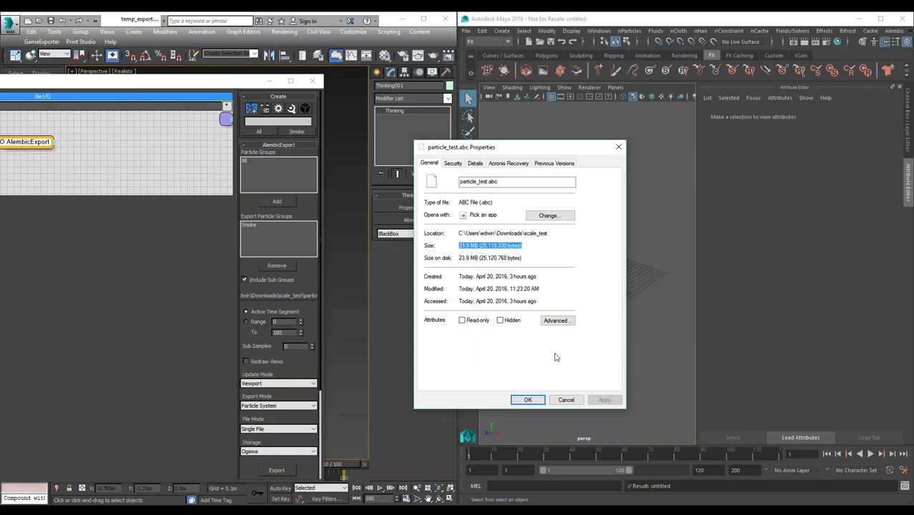
click(566, 400)
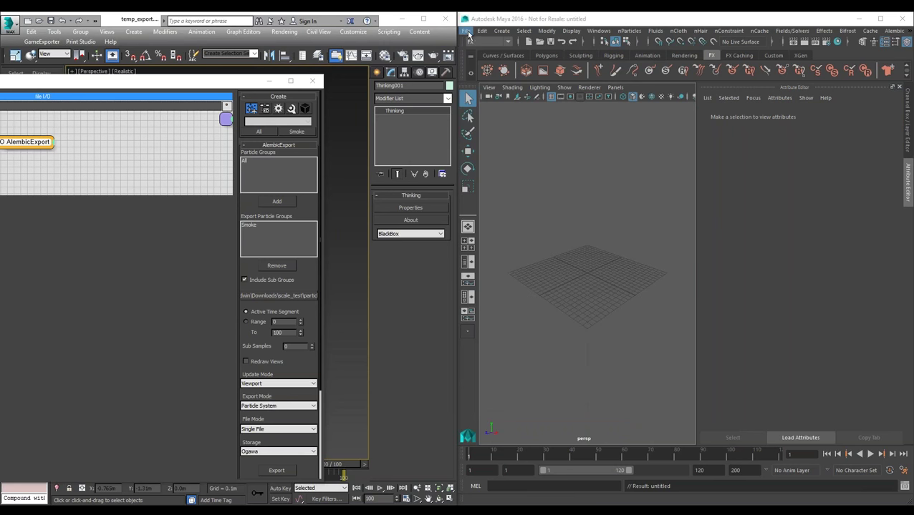
Import particle_test.abc into the empty Maya scene as Alembic with the default import settings.
click(465, 32)
click(681, 15)
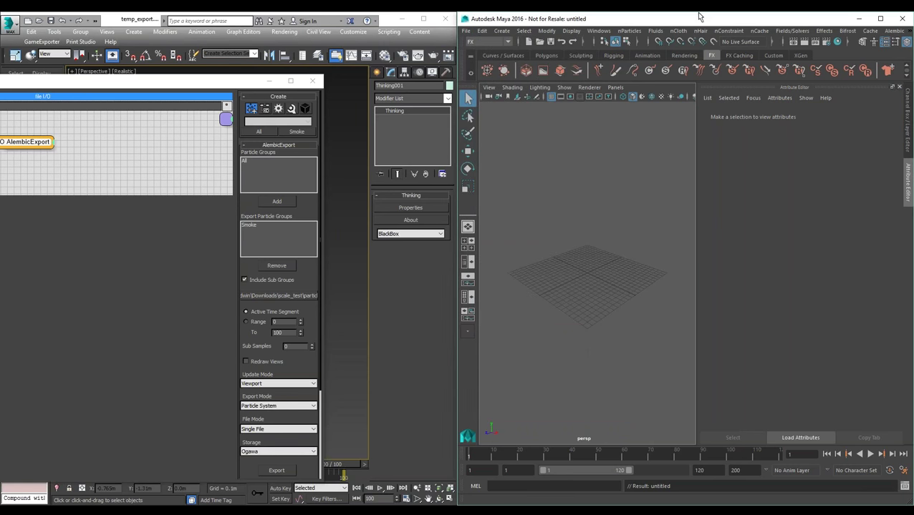
click(893, 31)
click(847, 48)
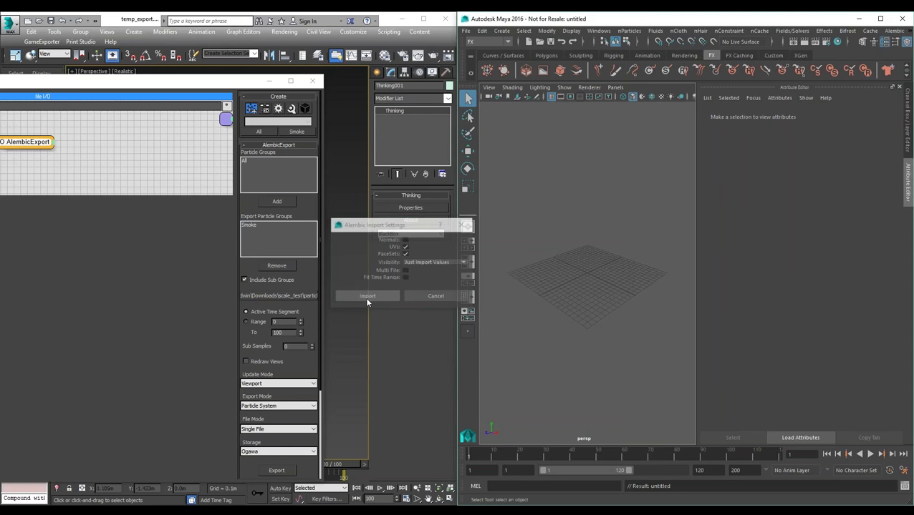
click(365, 298)
click(261, 158)
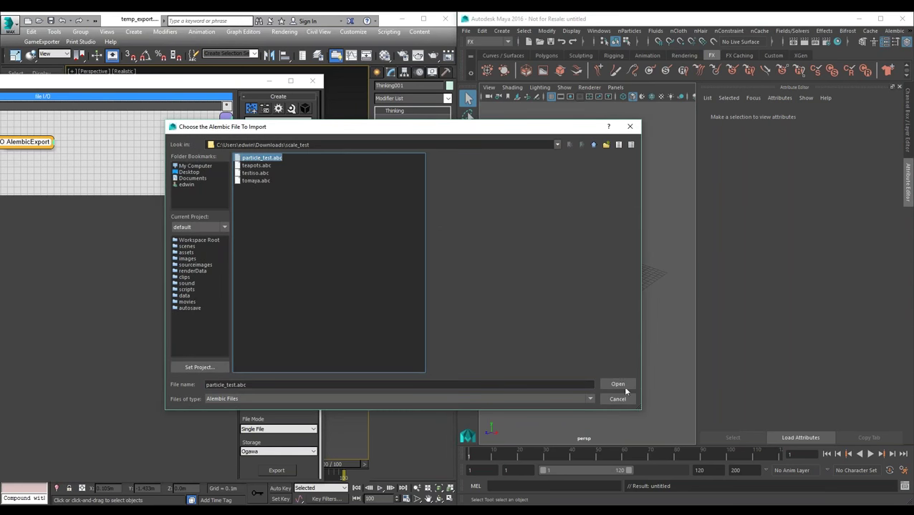
click(617, 385)
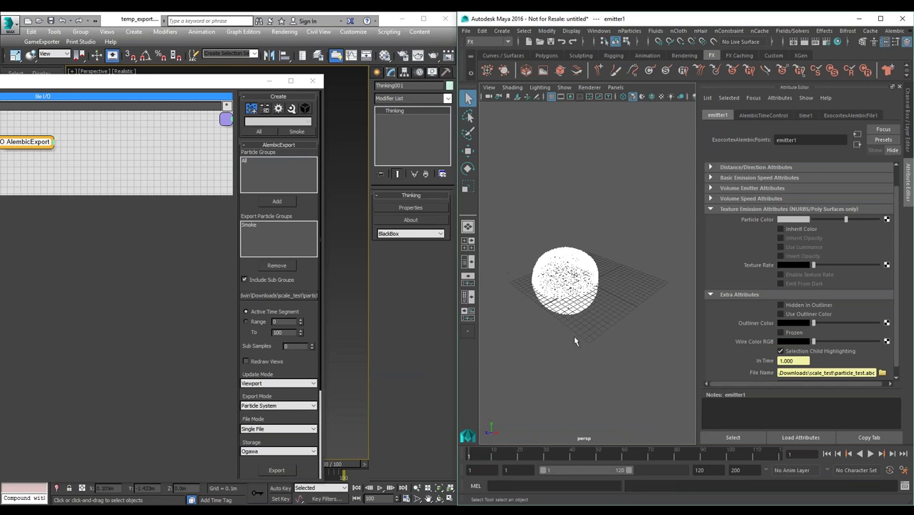
Play the newly imported particle animation in Maya and stop it at frame 37.
scroll(576, 309, down, 5)
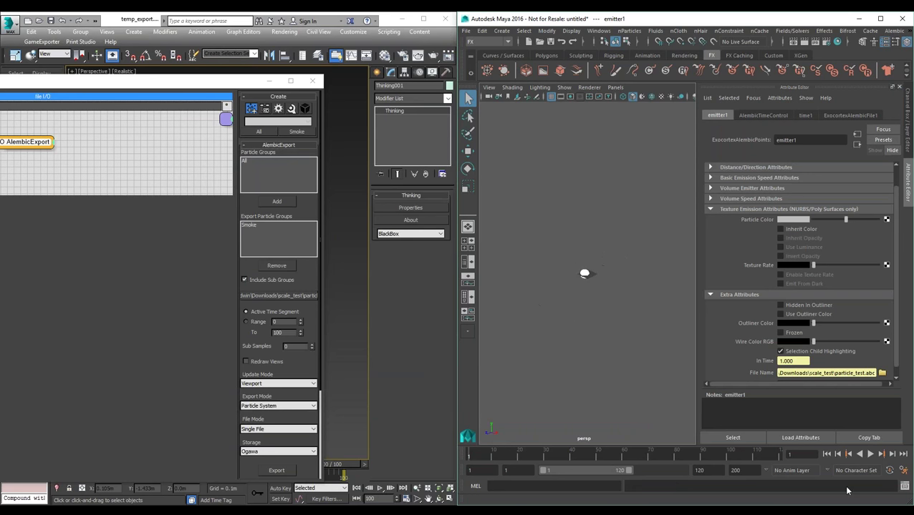
click(870, 454)
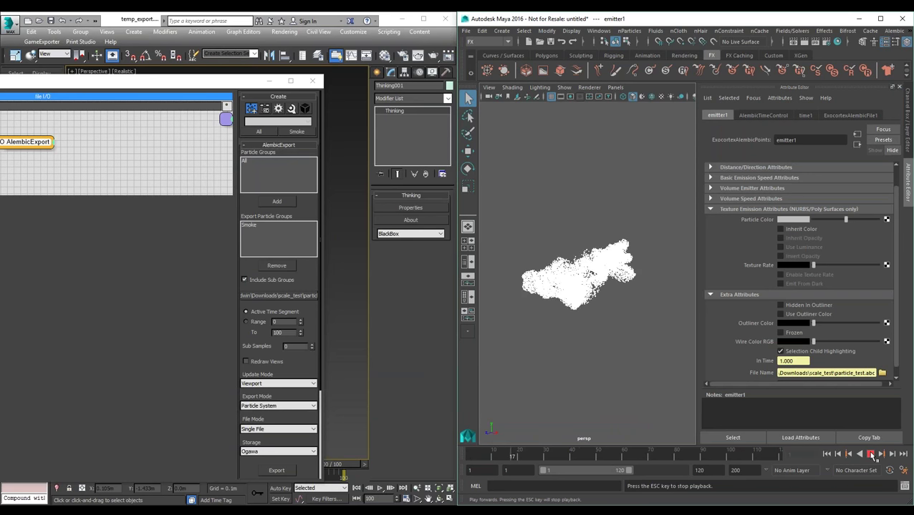
click(870, 454)
click(871, 455)
key(Escape)
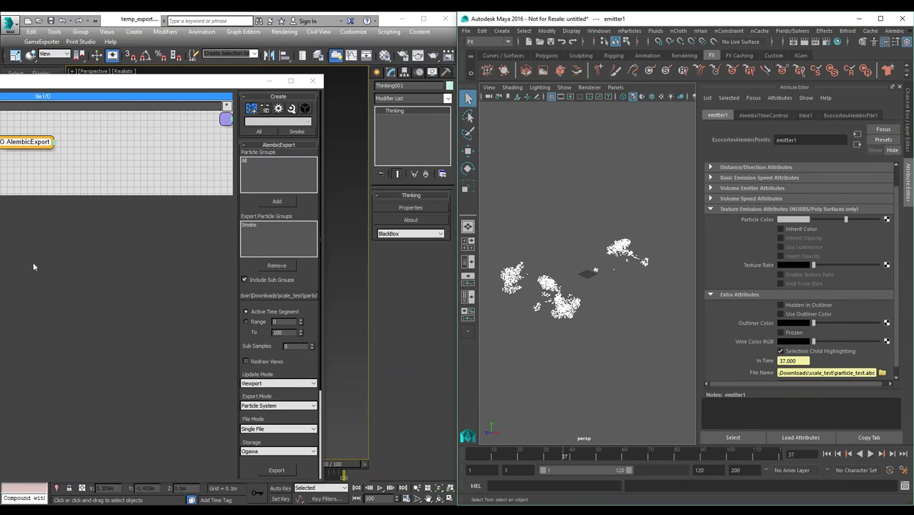
Bring up the AlembicExport write channels in 3ds Max and start a new Maya scene without saving the imported particles.
click(300, 366)
scroll(300, 366, down, 3)
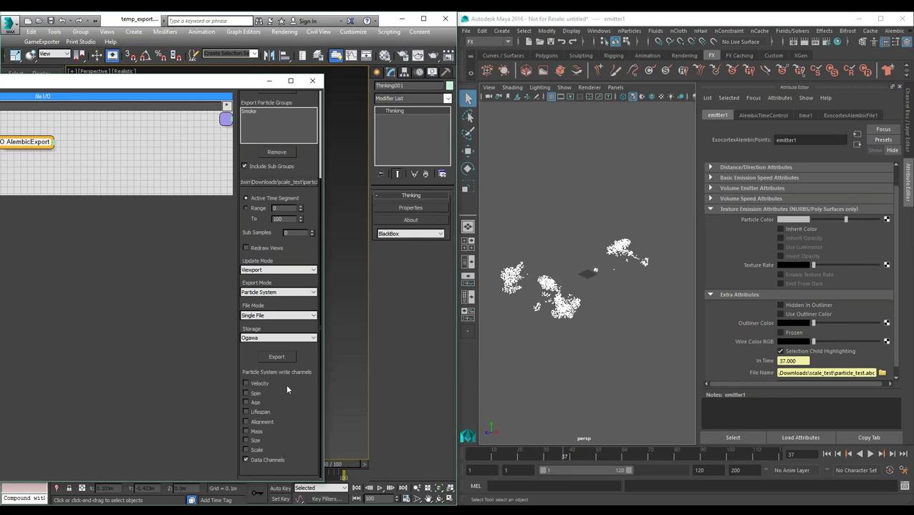
drag(108, 86, 159, 88)
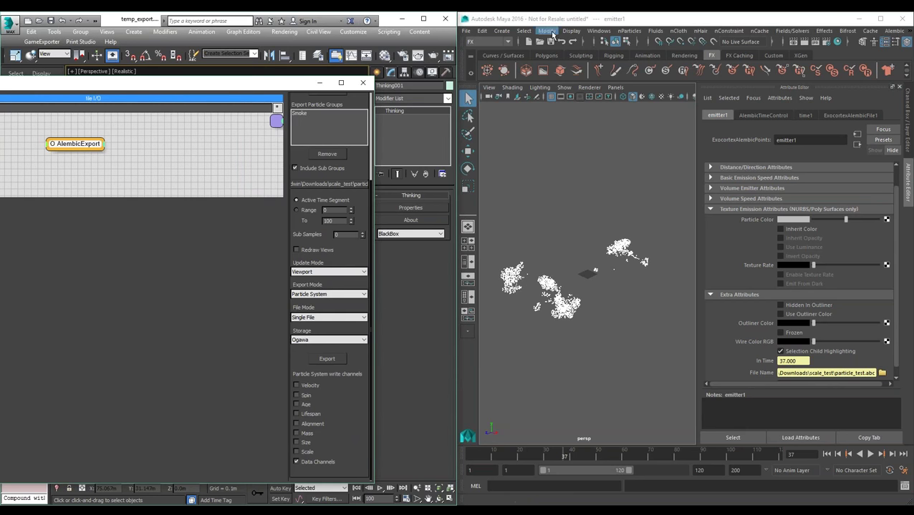
click(465, 31)
click(487, 44)
click(456, 266)
Disable the Data Channels write channel, return to frame 0 and export the Smoke group to Alembic again.
drag(69, 91, 493, 88)
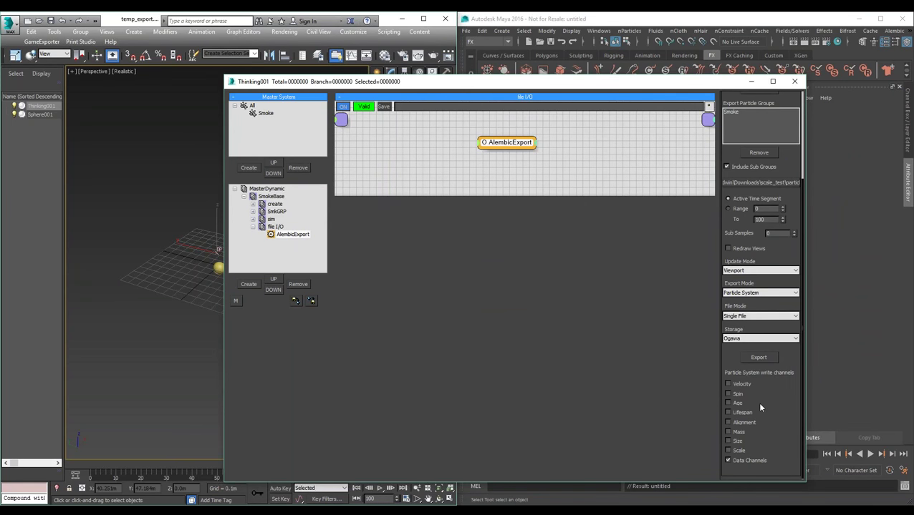
click(728, 461)
click(77, 465)
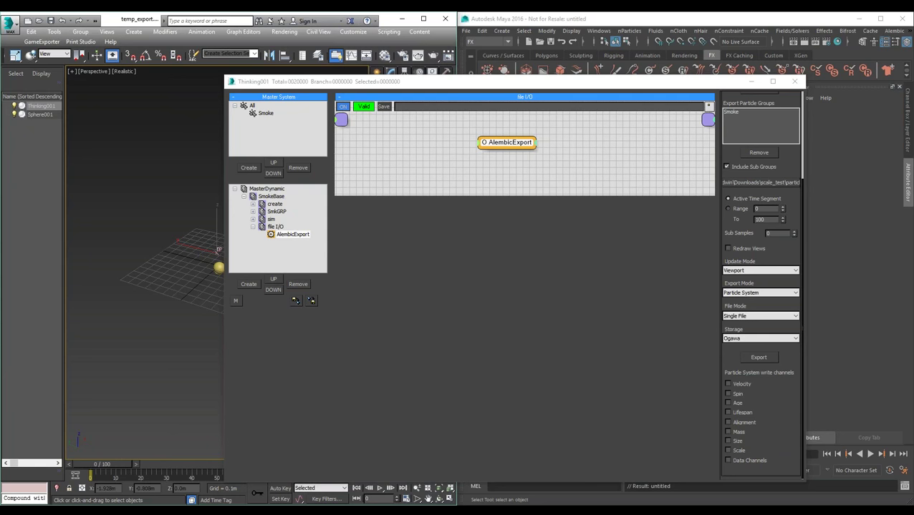
click(761, 360)
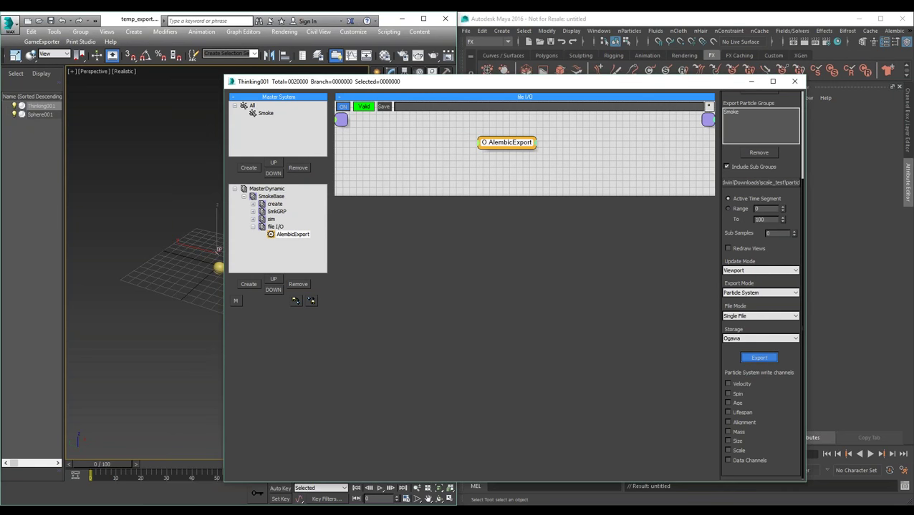
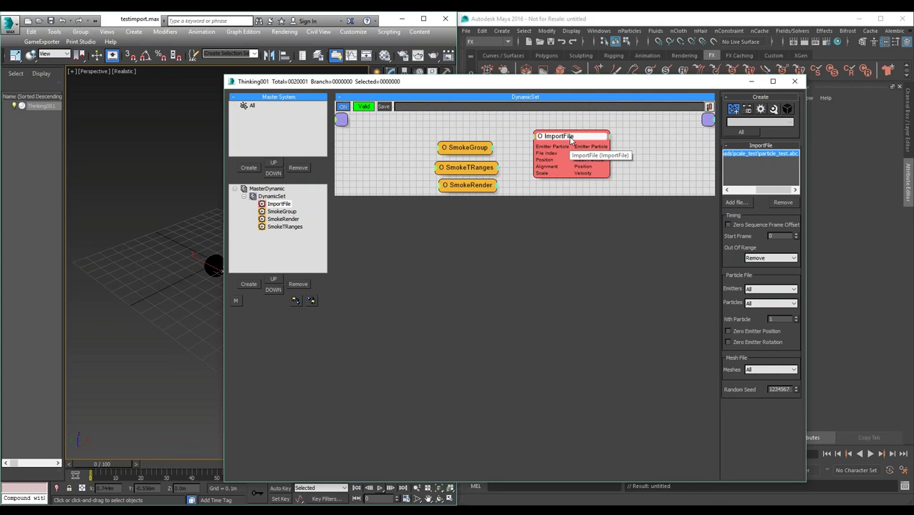
Play the imported particles in testimport.max, stop at frame 30, then replay from the start and stop at frame 19.
click(750, 84)
click(379, 488)
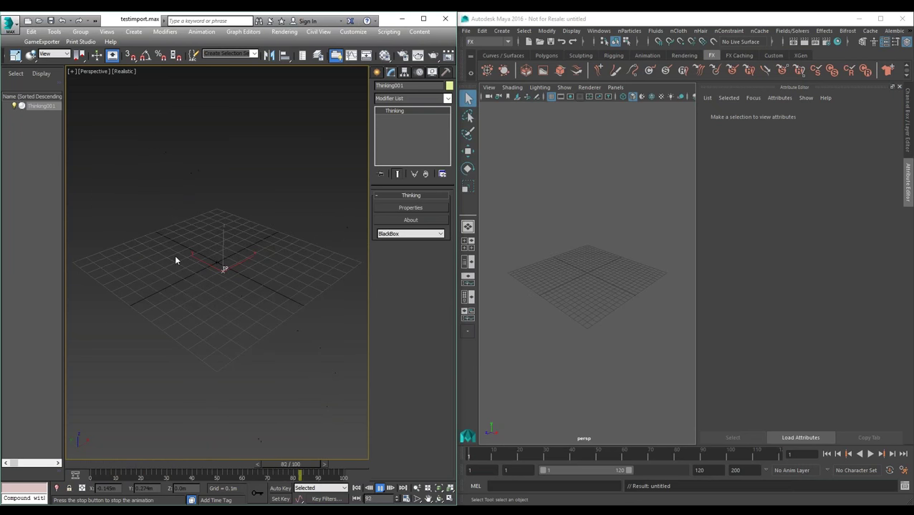
click(380, 489)
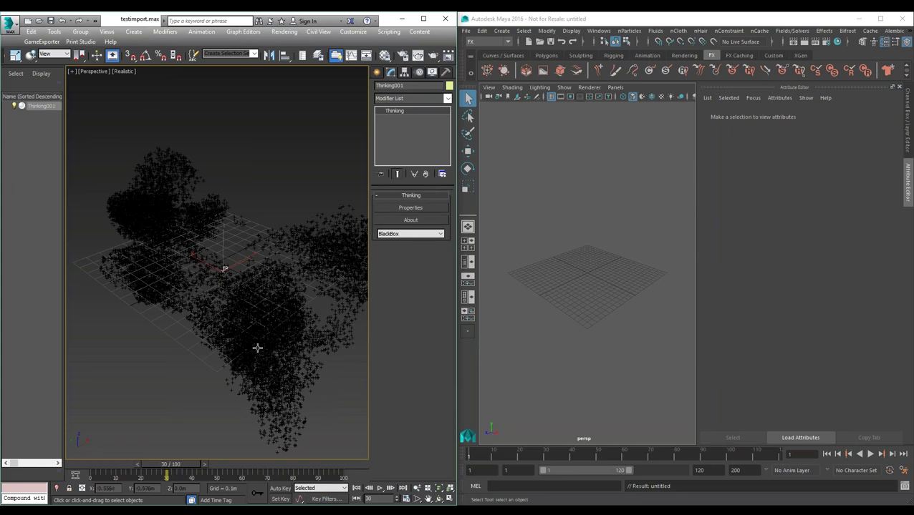
click(356, 488)
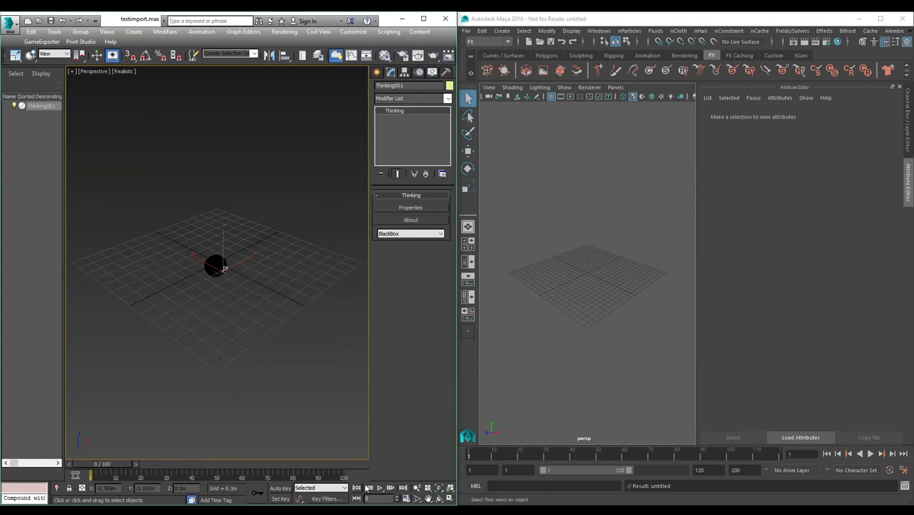
click(381, 488)
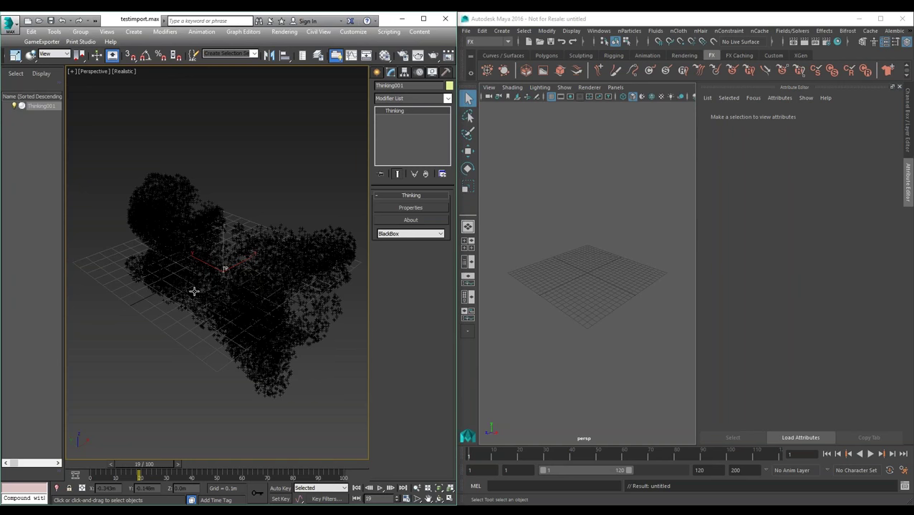
Reopen temp_export.max without saving testimport.max and open the particle system's AlembicExport settings.
click(8, 29)
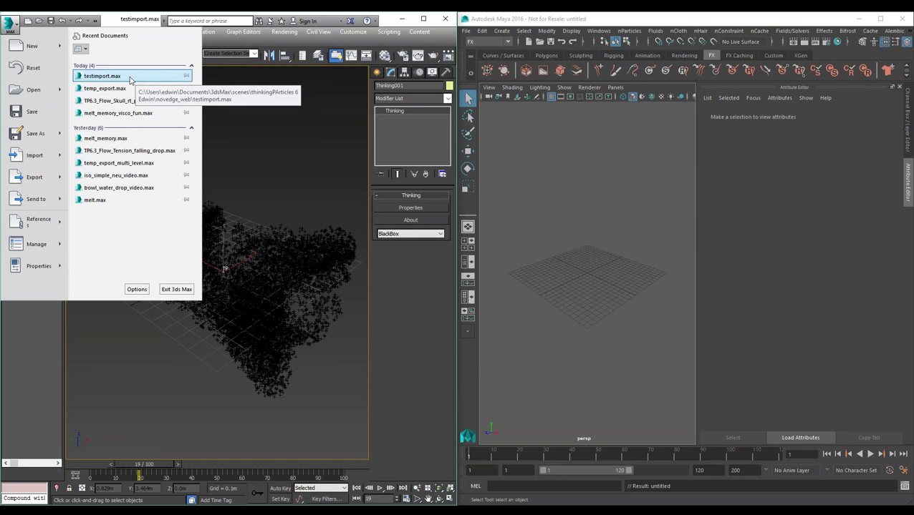
click(129, 79)
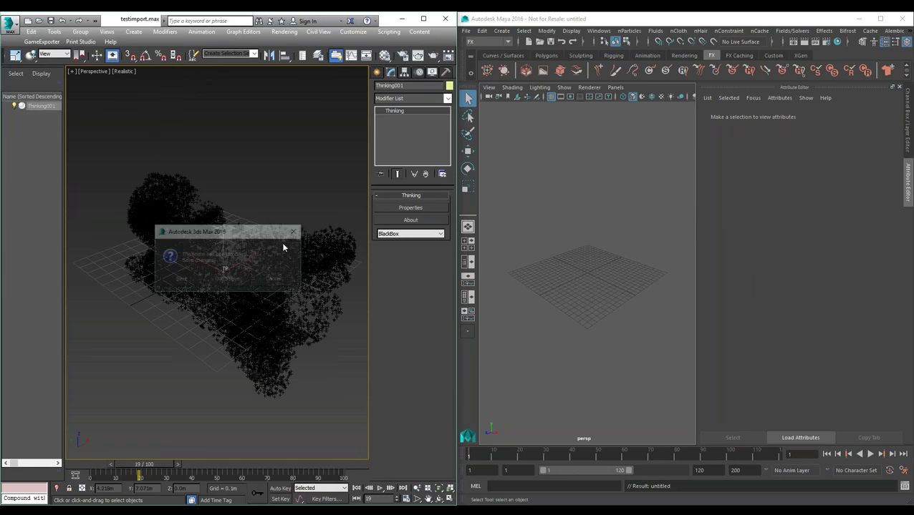
click(233, 282)
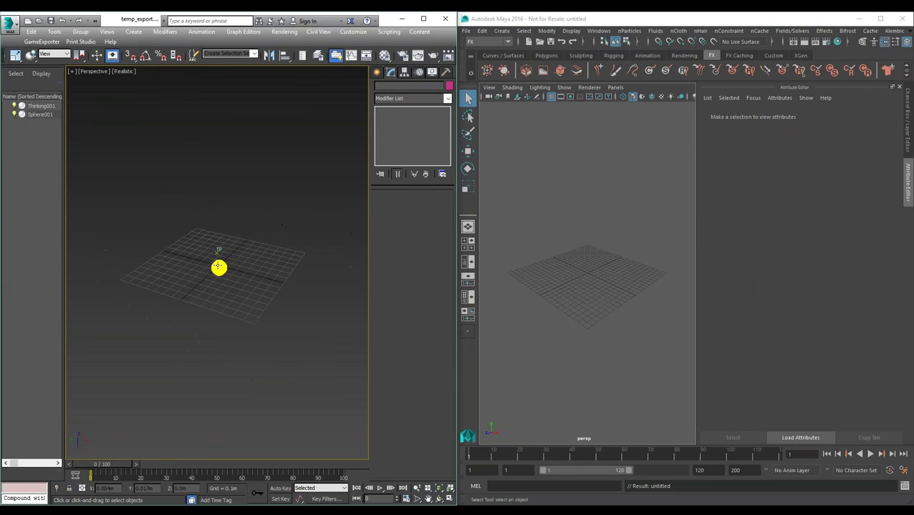
click(218, 266)
click(406, 207)
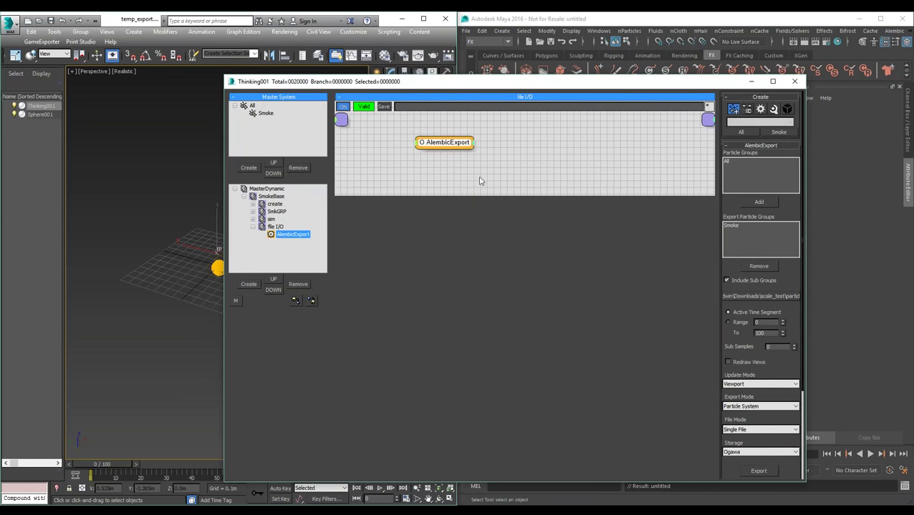
Examine the Data Channels write option and the Smoke group's temperature data channel.
scroll(774, 365, down, 5)
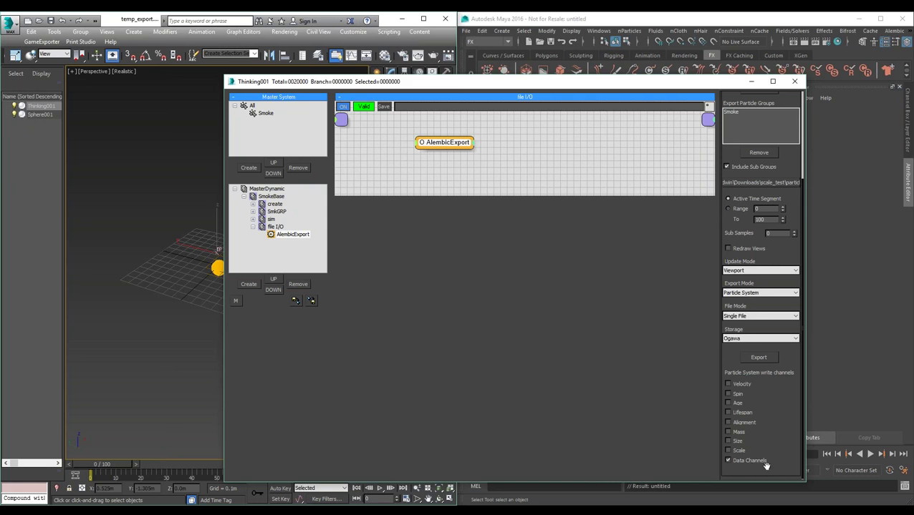
click(266, 113)
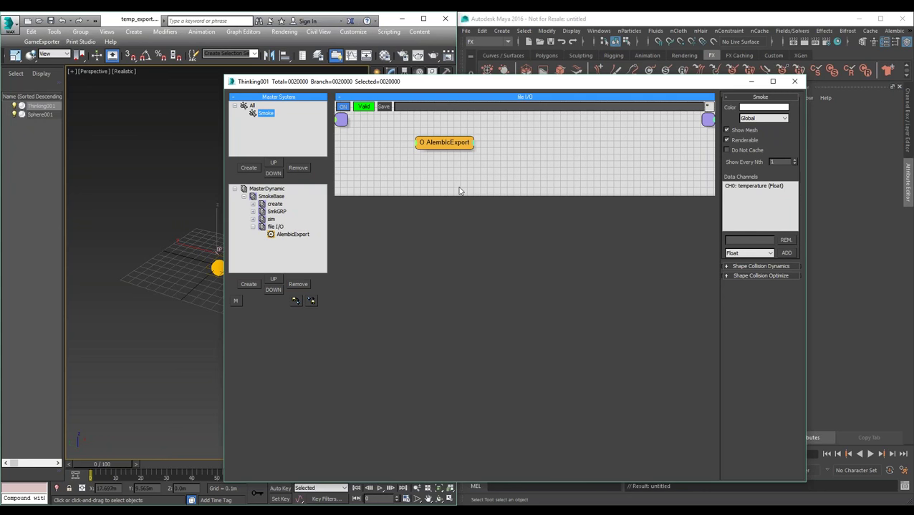
click(753, 188)
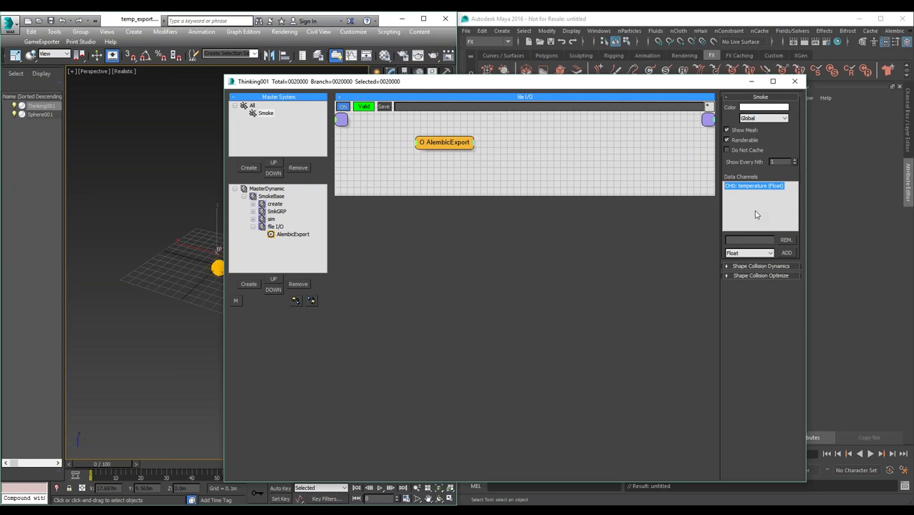
Export the Smoke group to Alembic with only the Data Channels write channel enabled.
click(304, 236)
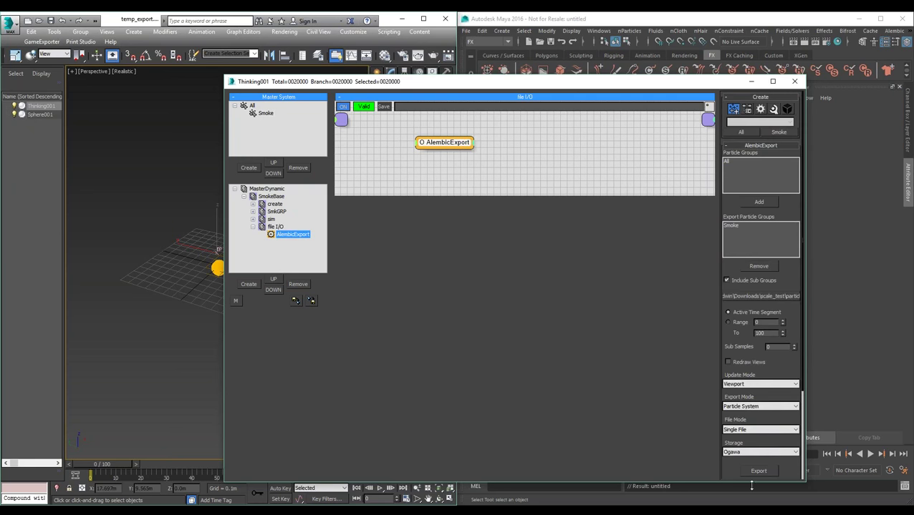
drag(776, 365, 785, 126)
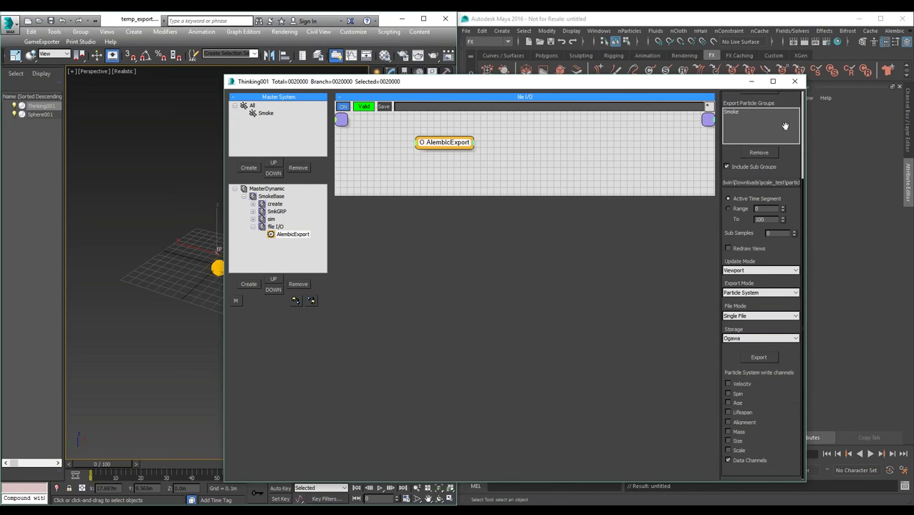
click(759, 357)
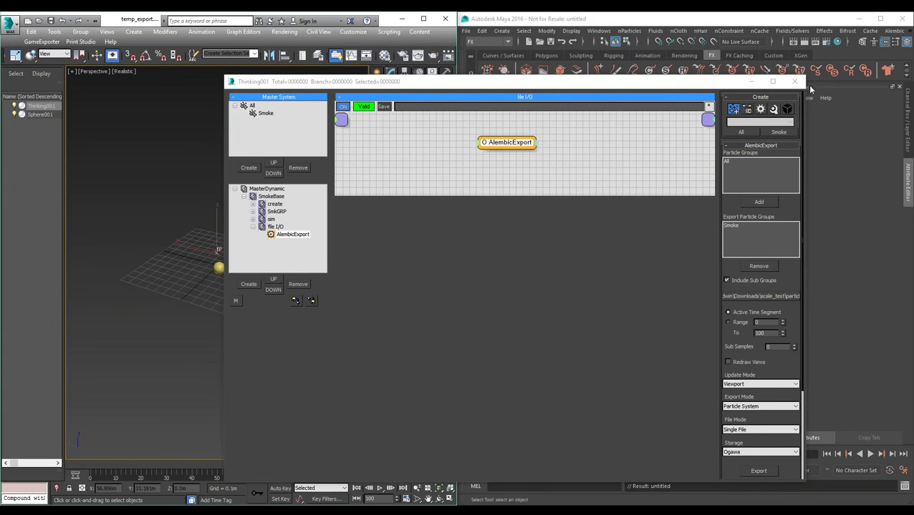
Close the thinkingParticles window and open testimport.max without saving the export scene.
click(794, 80)
click(11, 25)
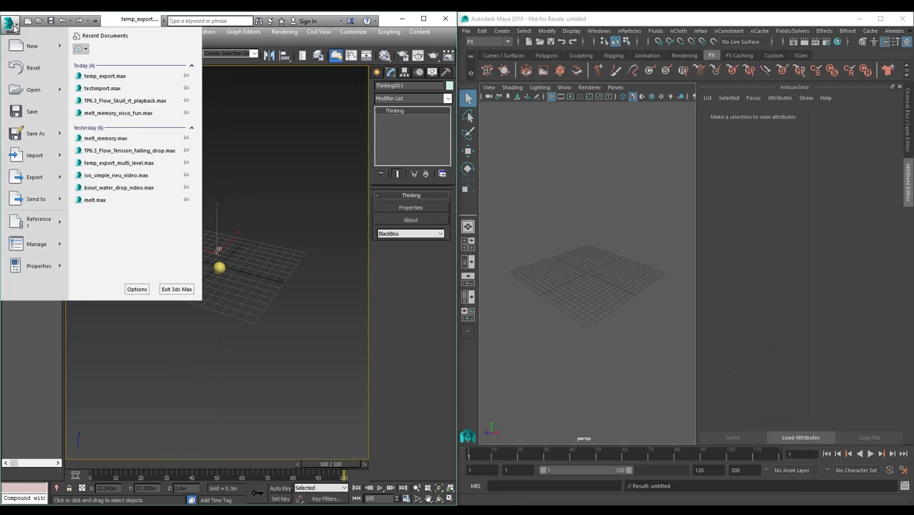
click(123, 88)
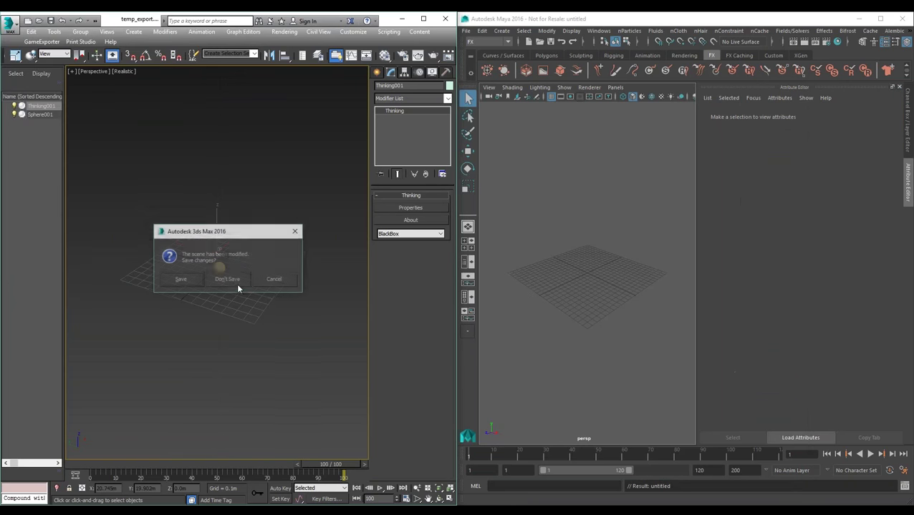
click(235, 284)
Maximize the Perspective viewport and play the imported particles, stopping at frame 12.
click(292, 363)
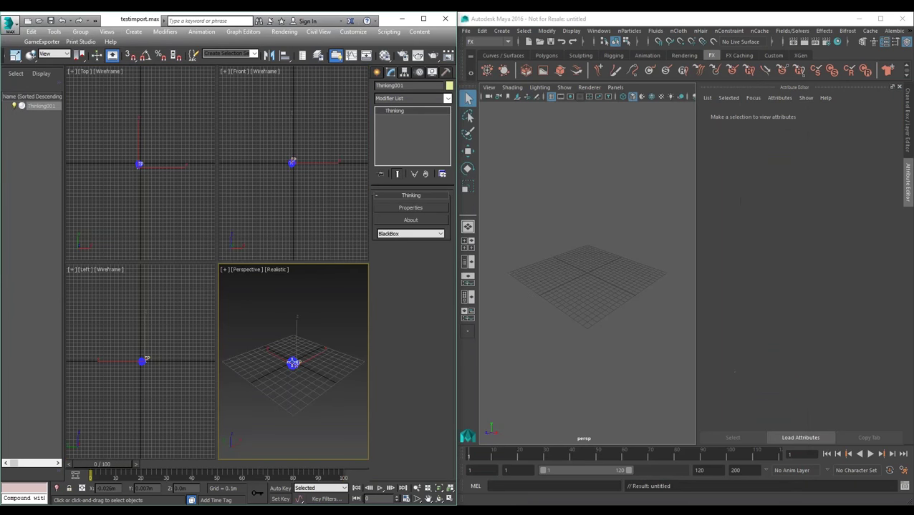
click(451, 499)
click(381, 490)
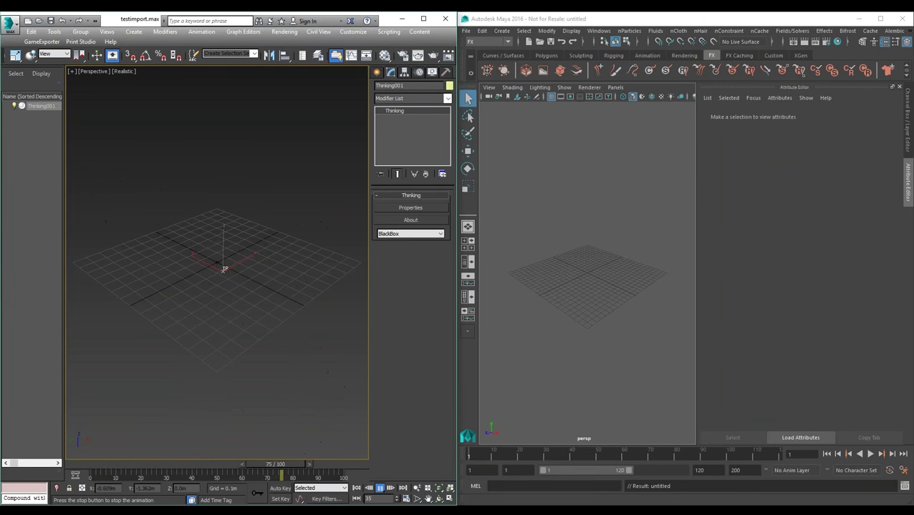
key(/)
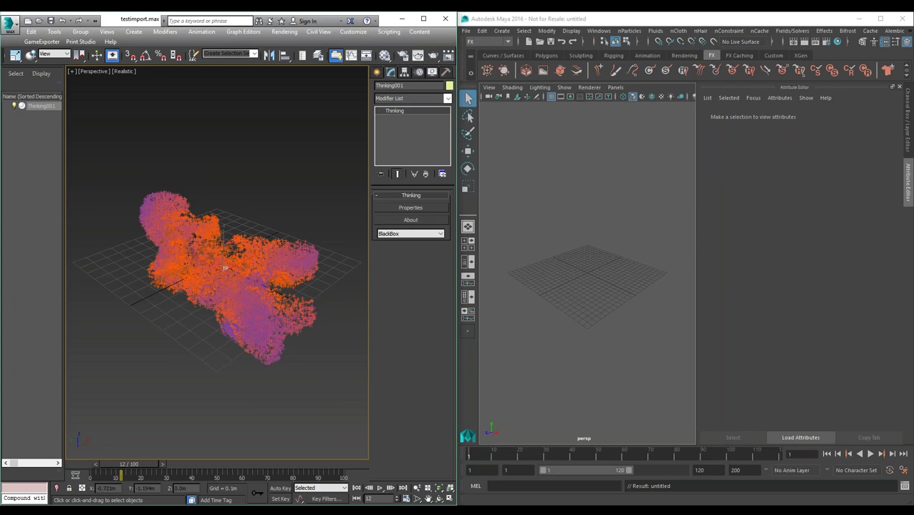
Scrub the animation to frame 16 and load the Natural_Fire.grd gradient into the SmokeTRanges operator's color ramp.
mouse_move(120, 470)
mouse_down()
mouse_move(93, 470)
mouse_move(131, 464)
mouse_up()
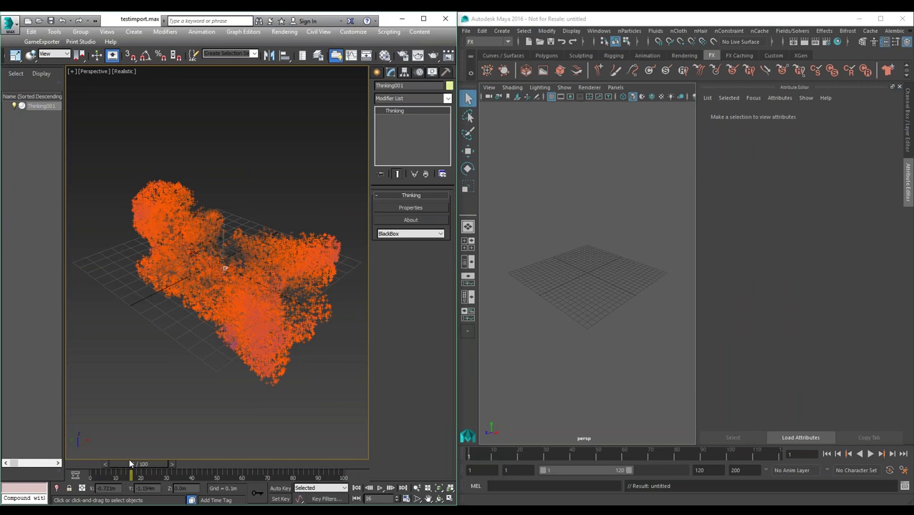
click(410, 208)
click(465, 168)
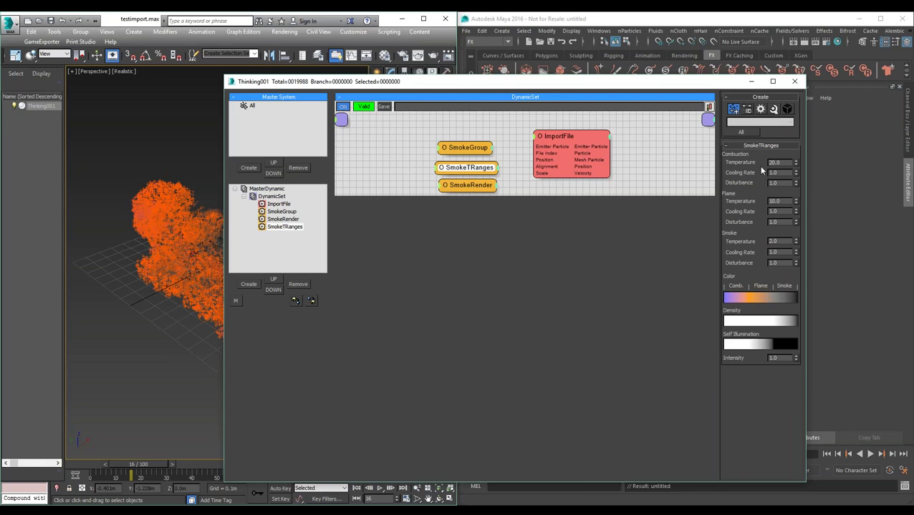
click(764, 300)
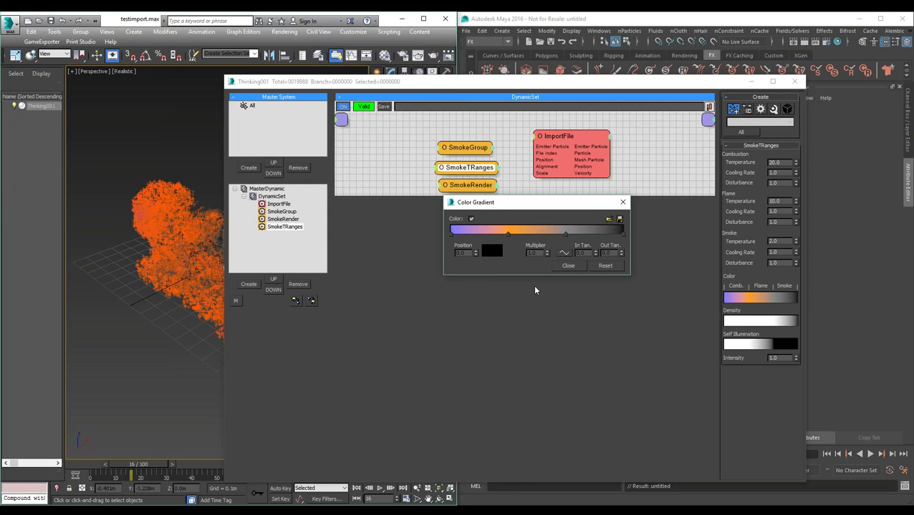
click(608, 220)
click(563, 336)
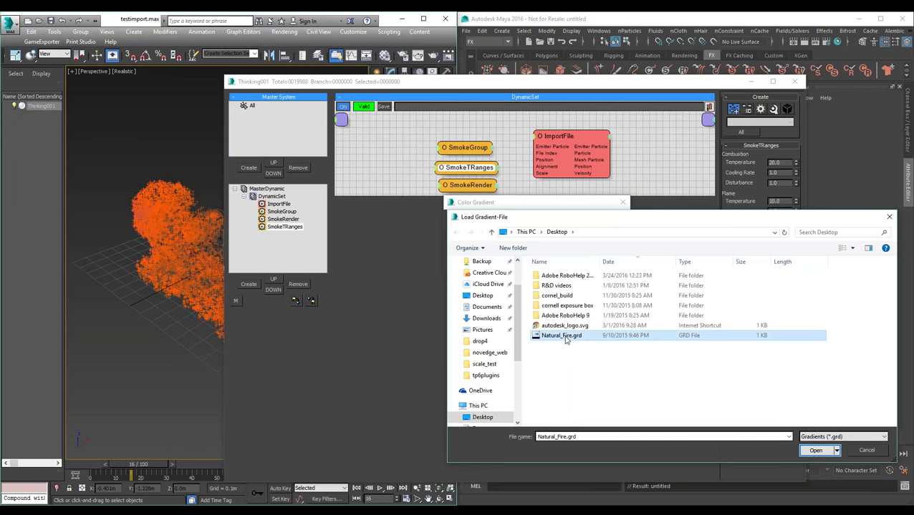
click(810, 451)
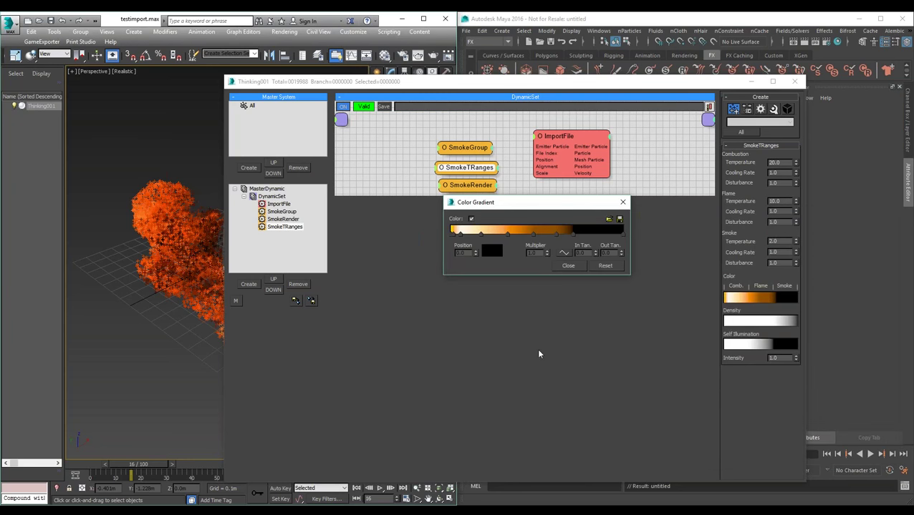
click(567, 266)
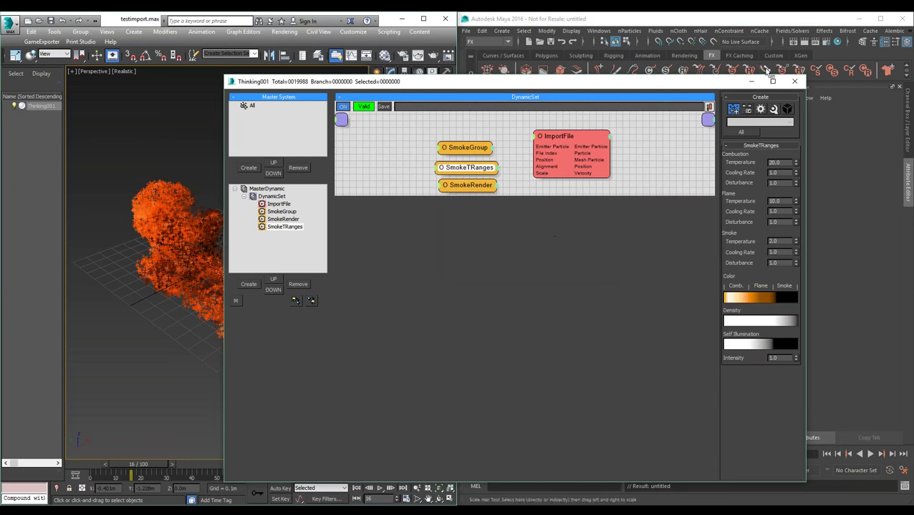
Minimize the thinkingParticles window and play the recolored particles, scrubbing back to frame 13.
click(749, 86)
click(380, 489)
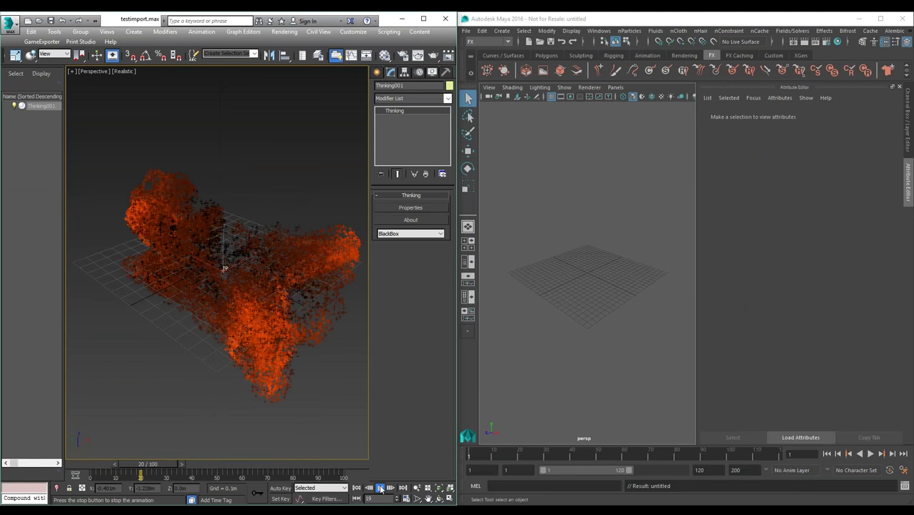
mouse_move(137, 473)
mouse_down()
mouse_move(126, 473)
mouse_move(190, 471)
mouse_move(132, 471)
mouse_move(156, 469)
mouse_move(149, 466)
mouse_up()
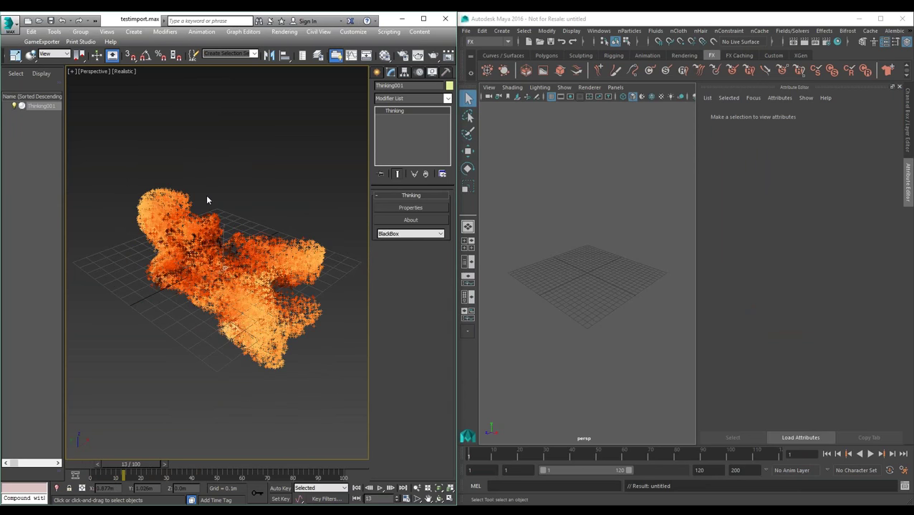
Check the source file path in the ImportFile operator, preview the particles up to frame 19 and rewind to frame 0.
click(432, 208)
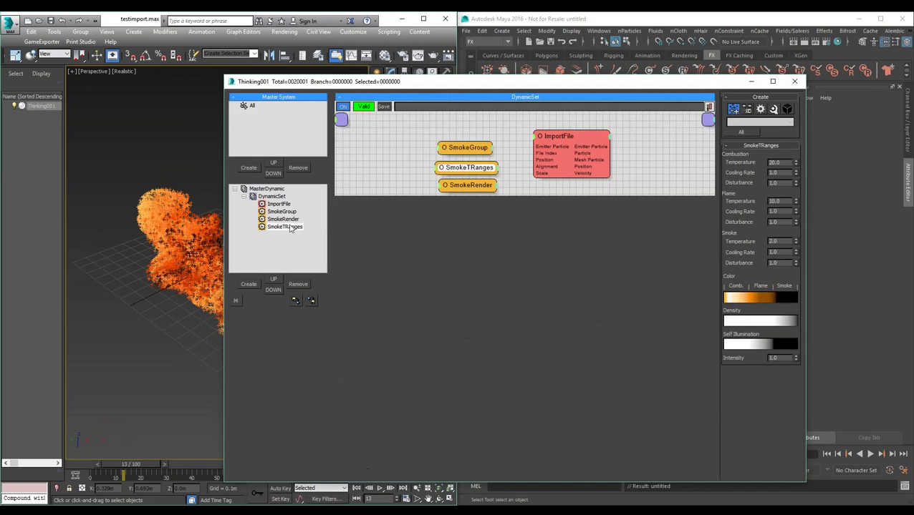
click(571, 134)
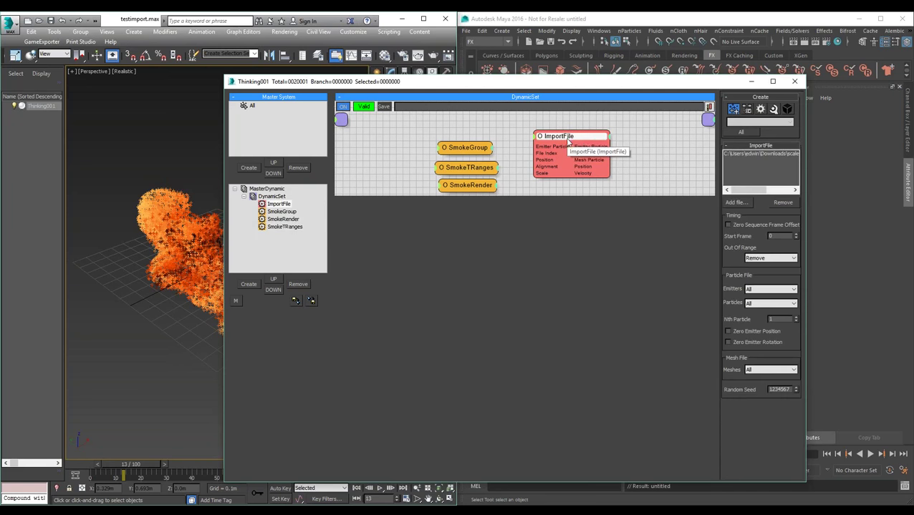
drag(746, 191, 803, 191)
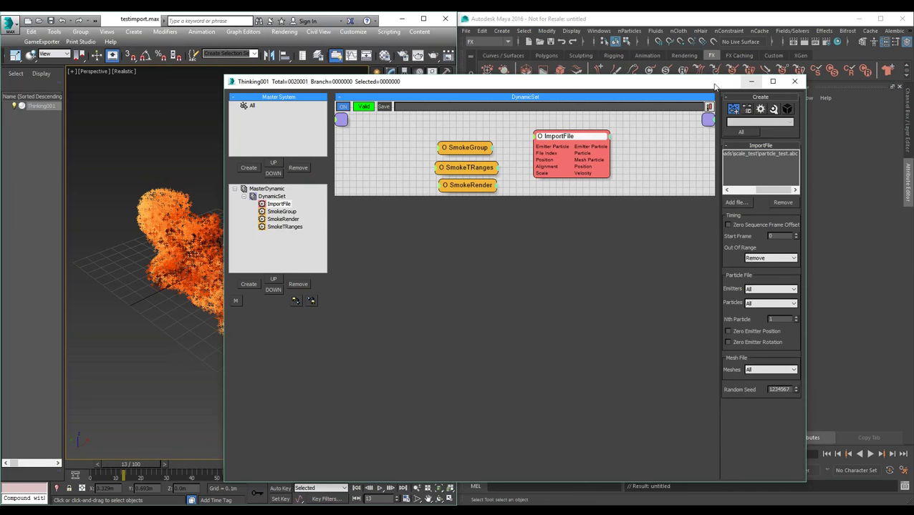
click(749, 81)
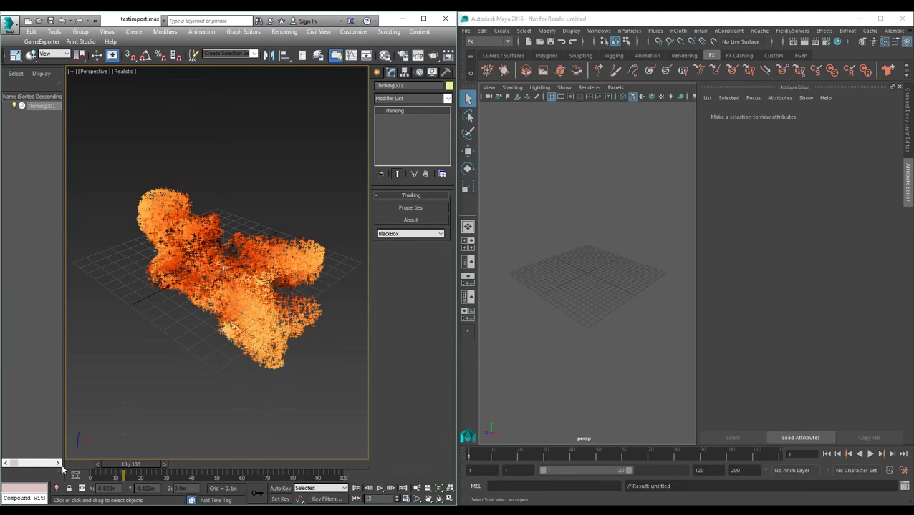
mouse_move(120, 465)
mouse_down()
mouse_move(97, 466)
mouse_move(139, 465)
mouse_up()
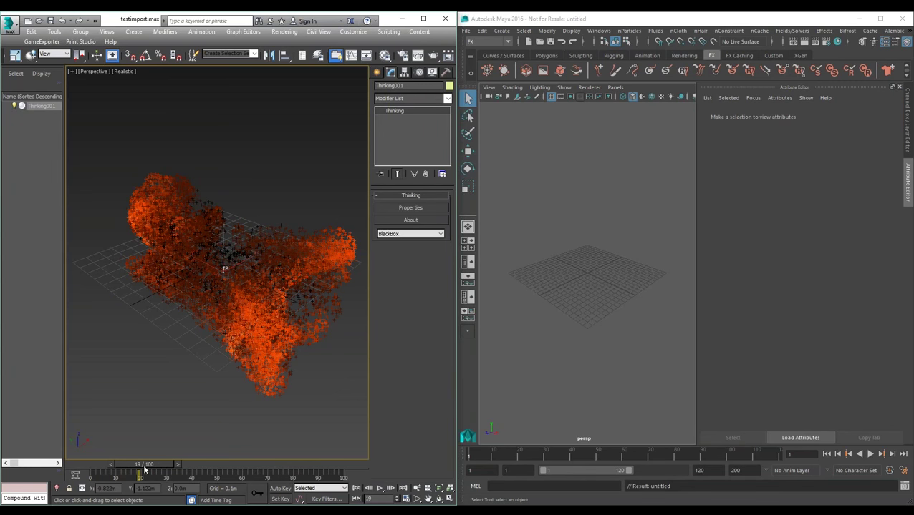
click(357, 488)
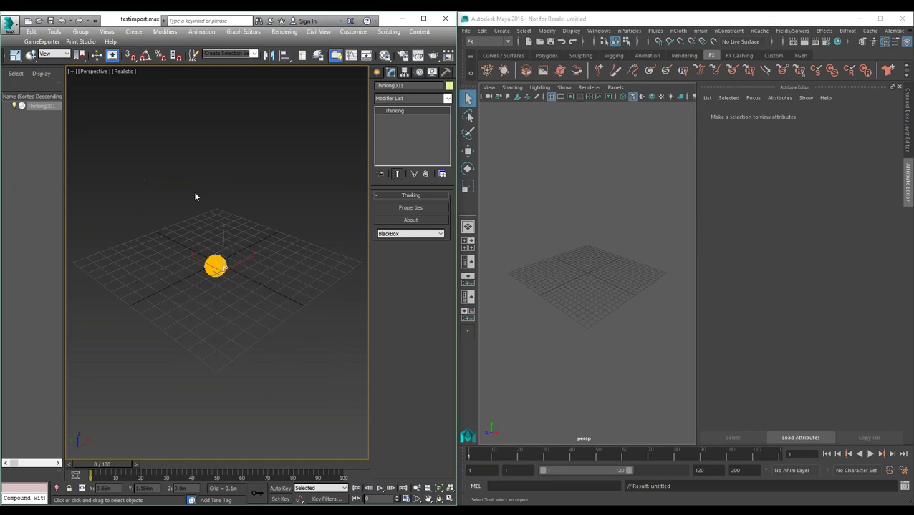
Reset the scene without saving the changes to testimport.max.
click(10, 24)
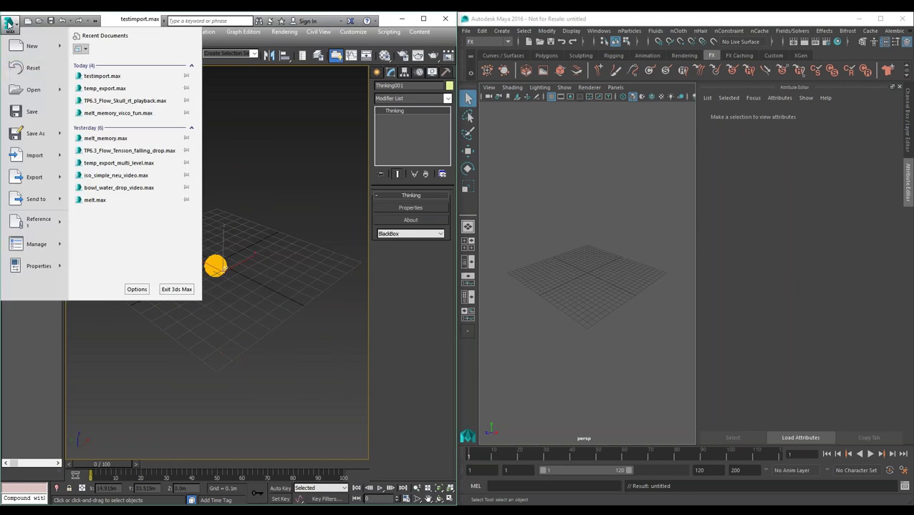
click(46, 72)
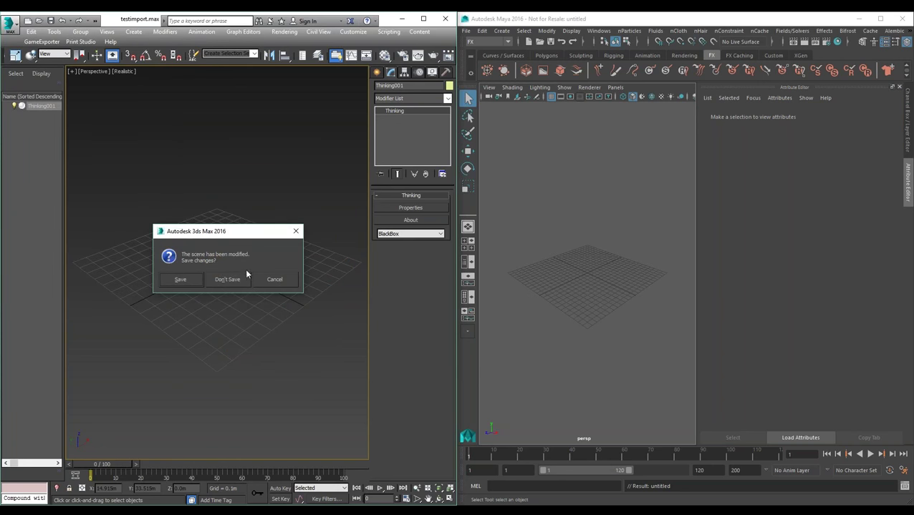
click(237, 280)
click(199, 280)
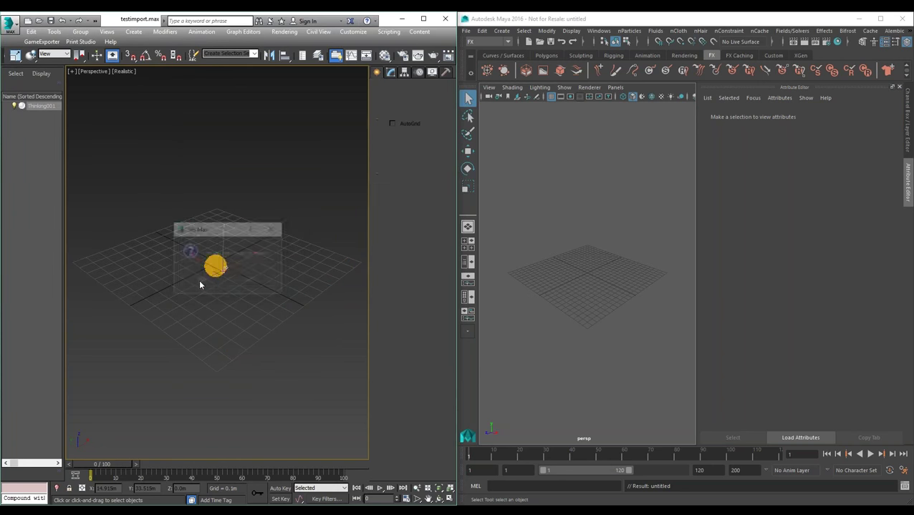
Open the recent scene TP6.3_Flow_Skull_rt_playback.max, adopting the file's unit scale, and show only the PhysCamera001 viewport.
click(9, 27)
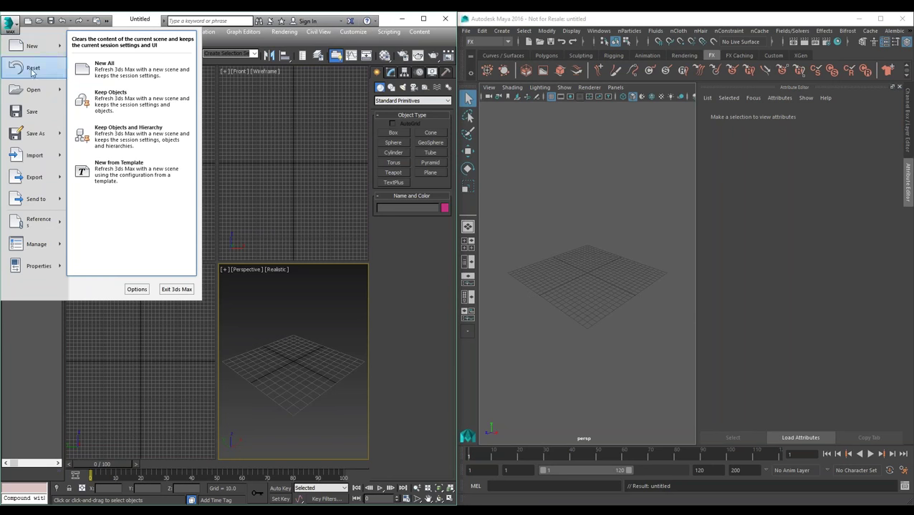
click(9, 26)
click(7, 25)
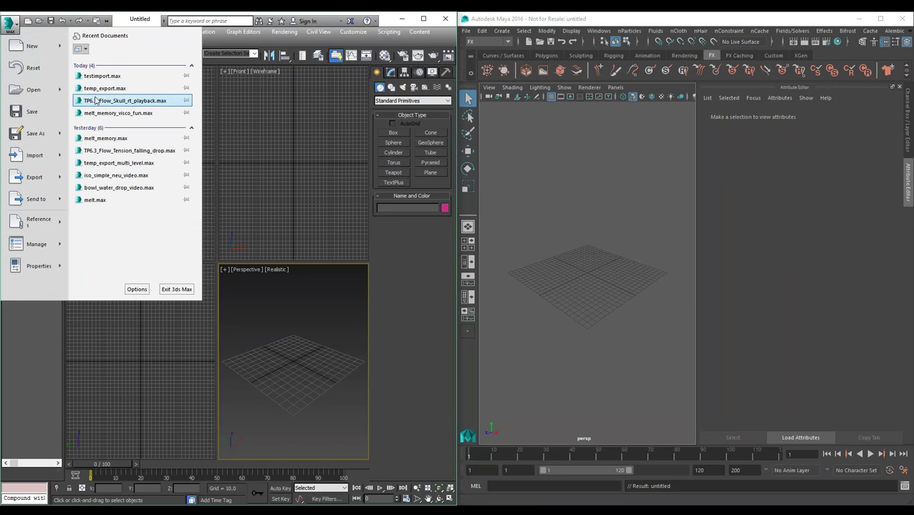
click(125, 101)
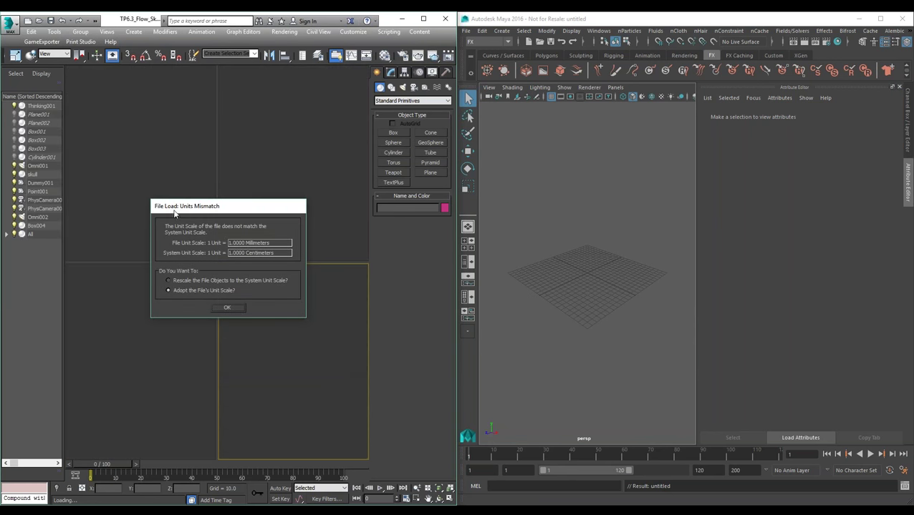
click(232, 308)
click(342, 350)
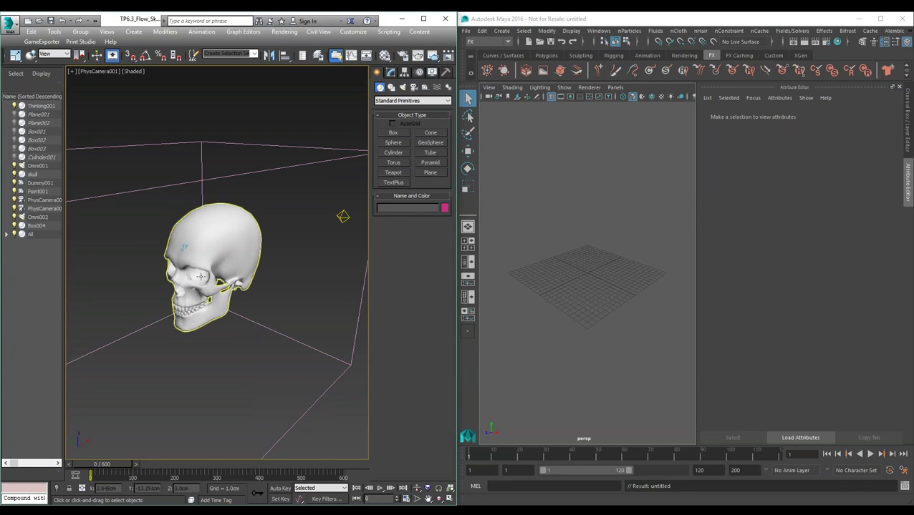
Play the skull fluid simulation up to frame 69 and inspect the Fluid1 mesh in the modifier stack.
click(380, 489)
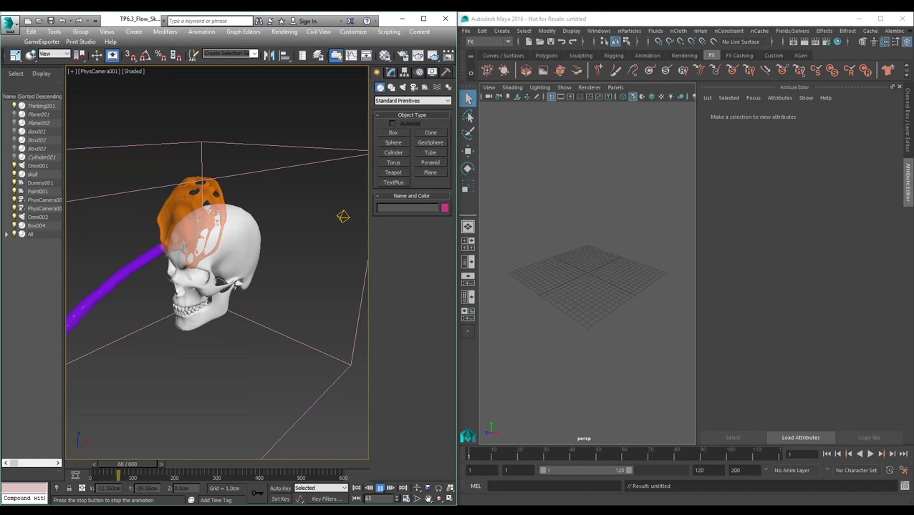
click(380, 488)
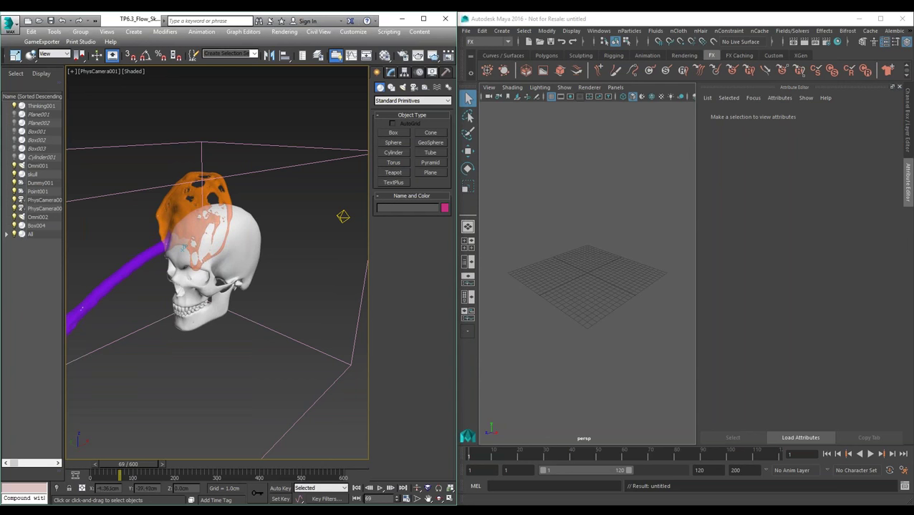
click(182, 180)
click(391, 73)
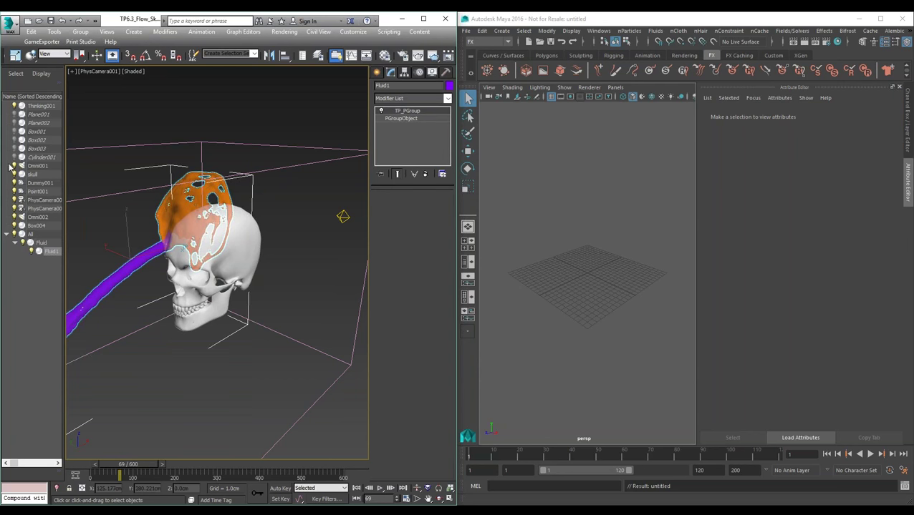
Open the thinkingParticles properties of Thinking001 and examine the PositionBorn and DataChannel network.
click(40, 106)
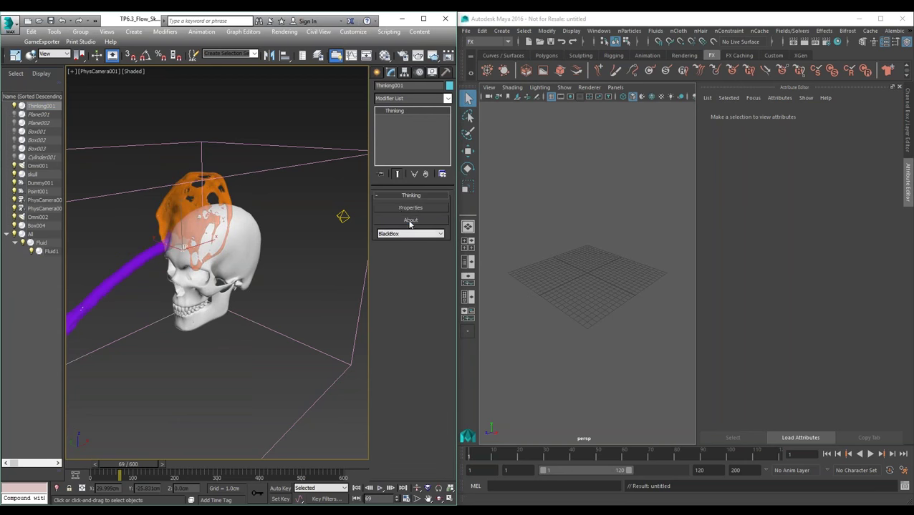
click(398, 209)
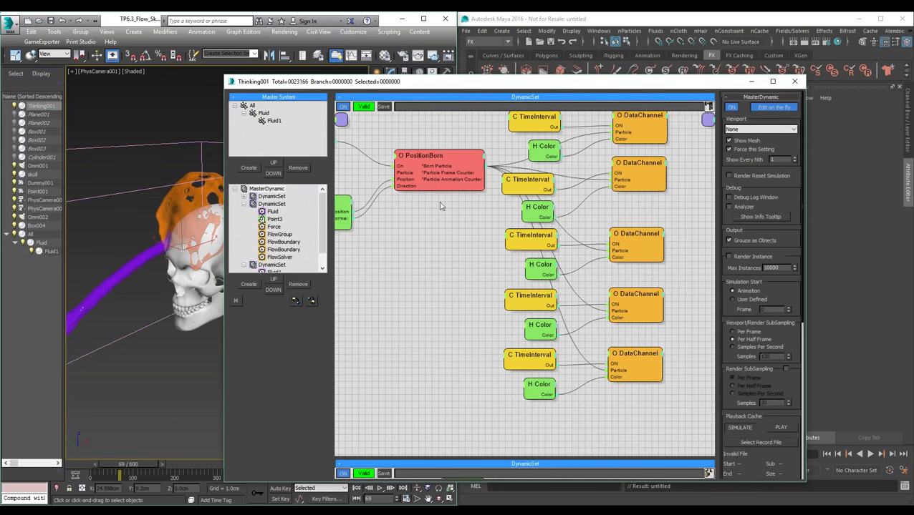
middle_drag(440, 209, 492, 270)
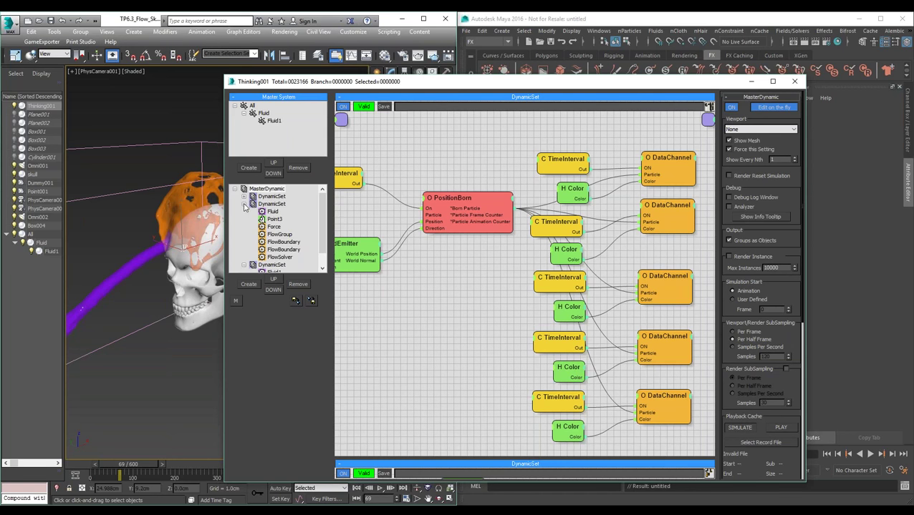
Collapse the existing dynamic sets and create a new dynamic set named export under MasterDynamic.
click(244, 205)
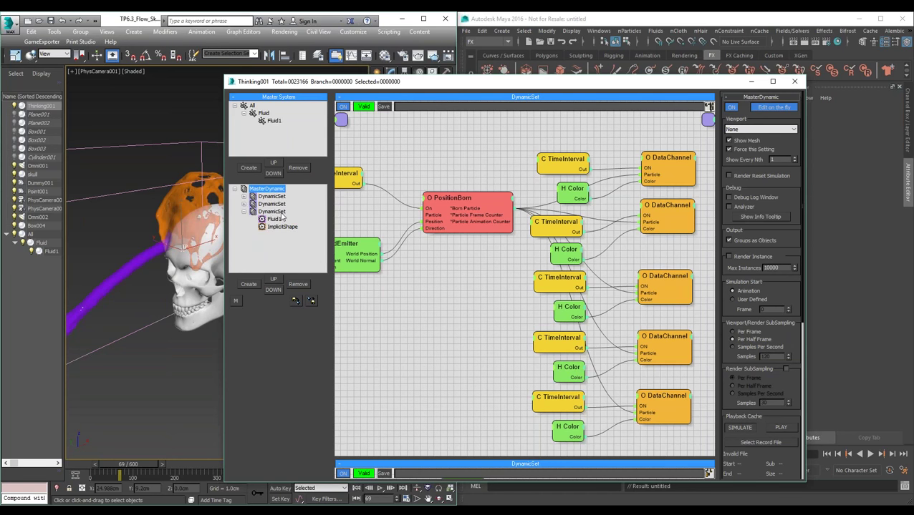
click(254, 212)
click(265, 191)
click(248, 284)
click(272, 219)
click(272, 219)
text(export)
key(Return)
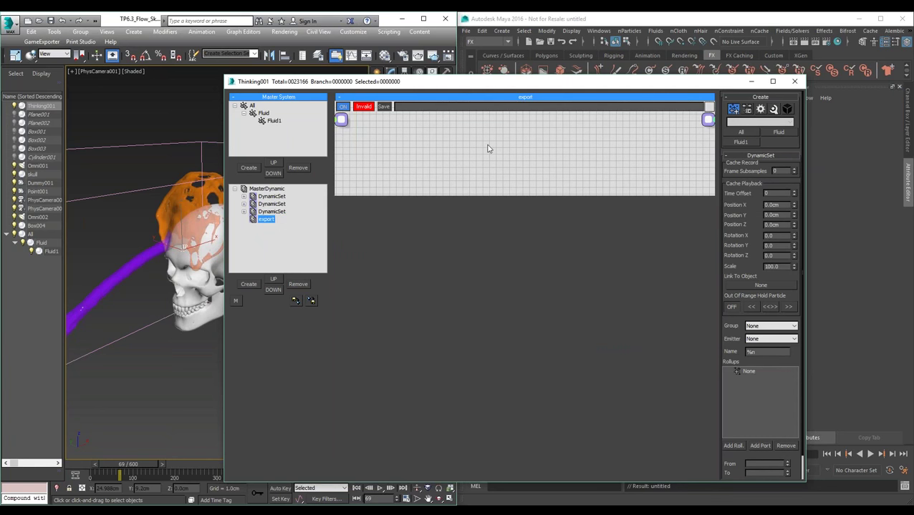
Add an AlembicExport operator to the export dynamic set.
click(760, 110)
click(759, 123)
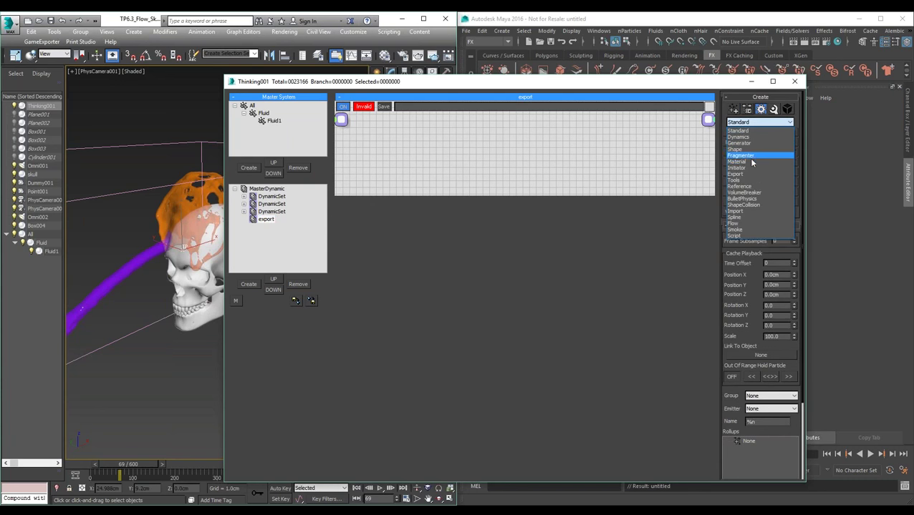
click(750, 174)
click(744, 133)
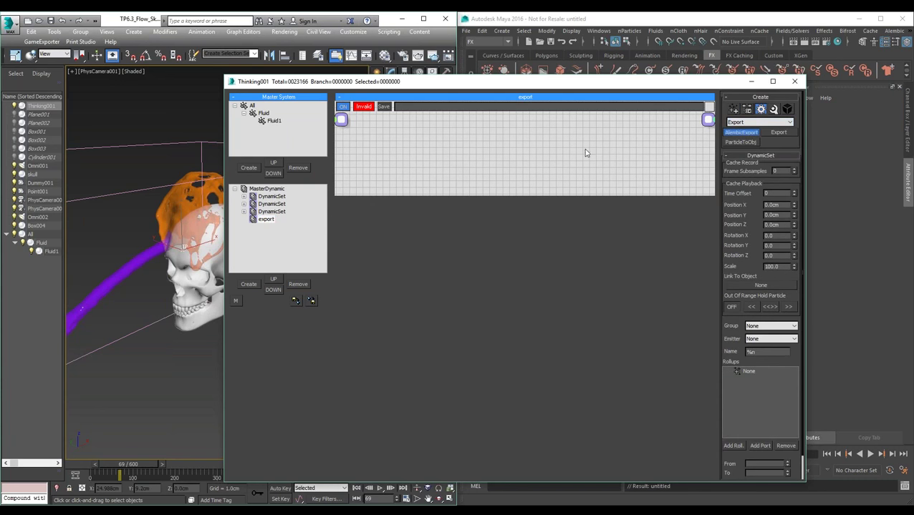
click(490, 163)
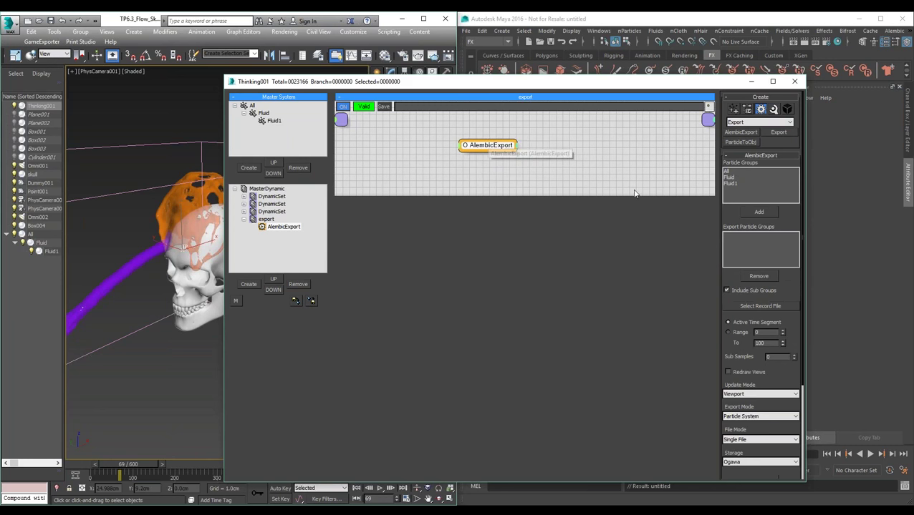
Add the Fluid1 group to the Alembic export list and set the export mode to Object per Group.
click(745, 184)
click(761, 213)
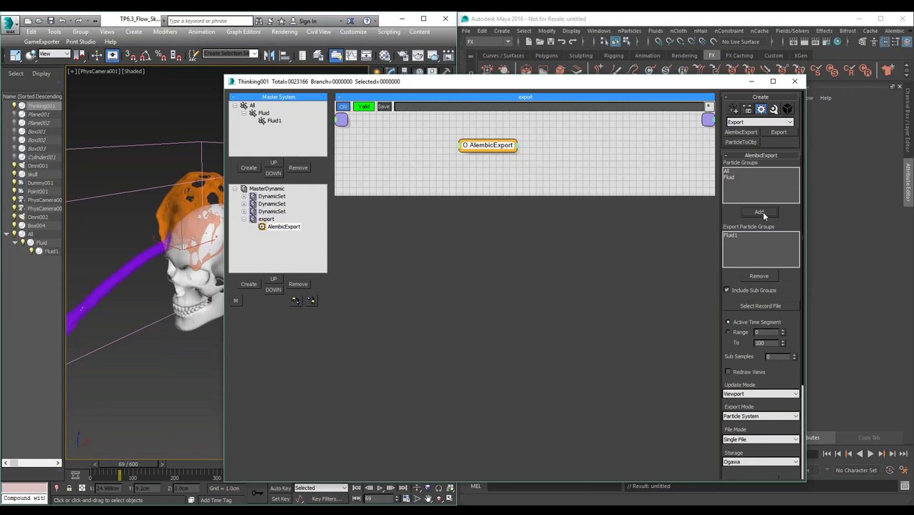
scroll(787, 295, down, 5)
click(791, 293)
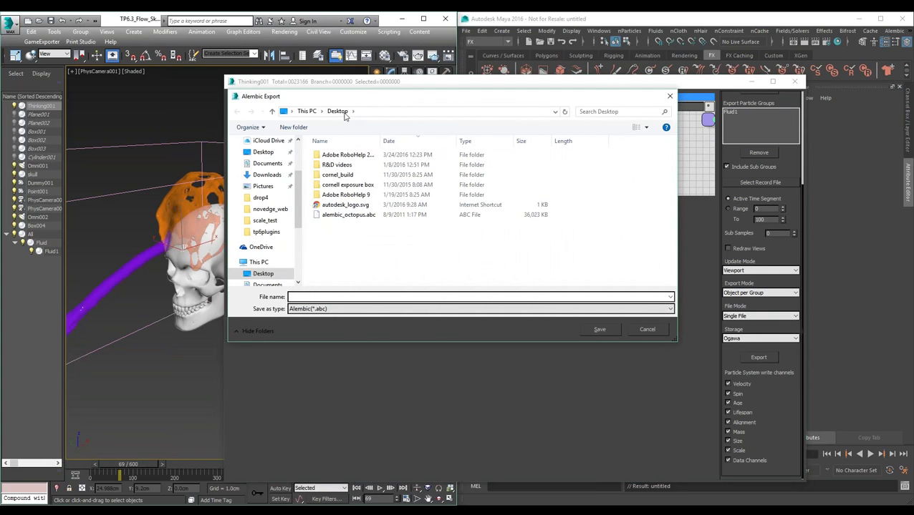
Choose the scale_test folder in Downloads as the location for the Alembic record file.
click(279, 175)
click(326, 156)
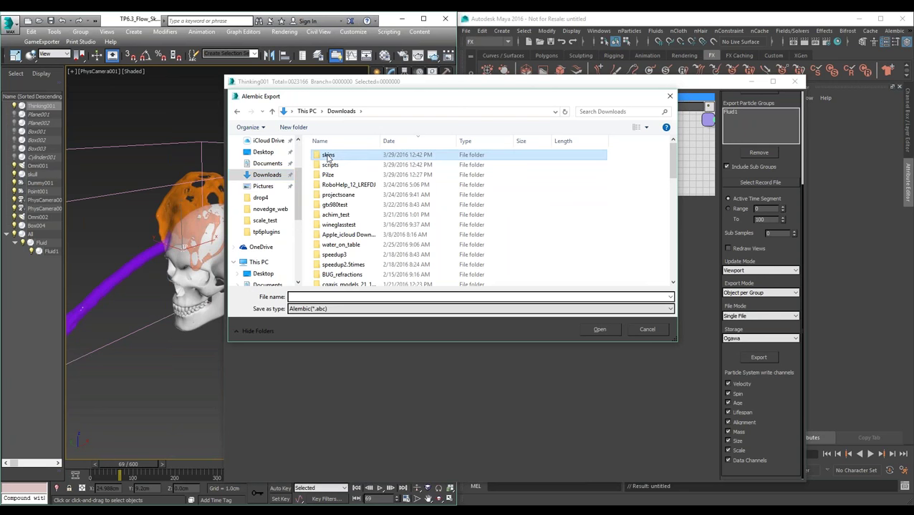
click(333, 166)
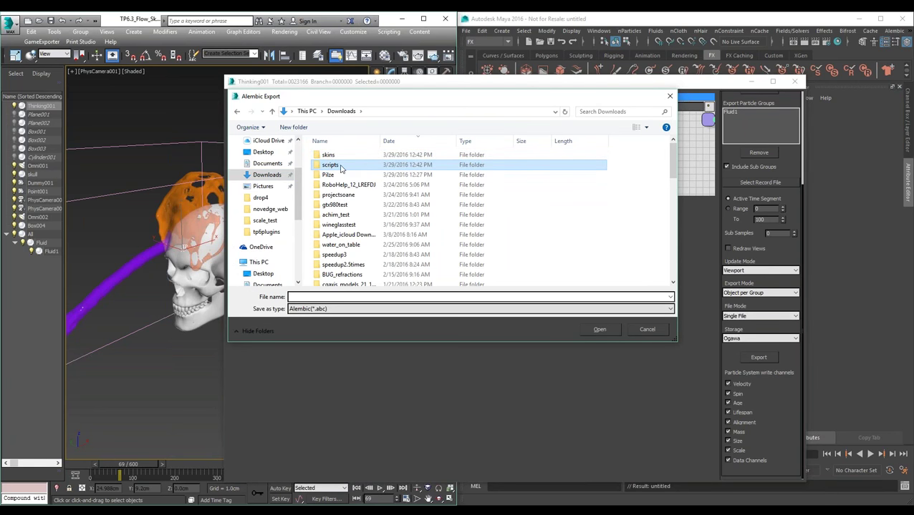
key(s)
key(c)
click(344, 142)
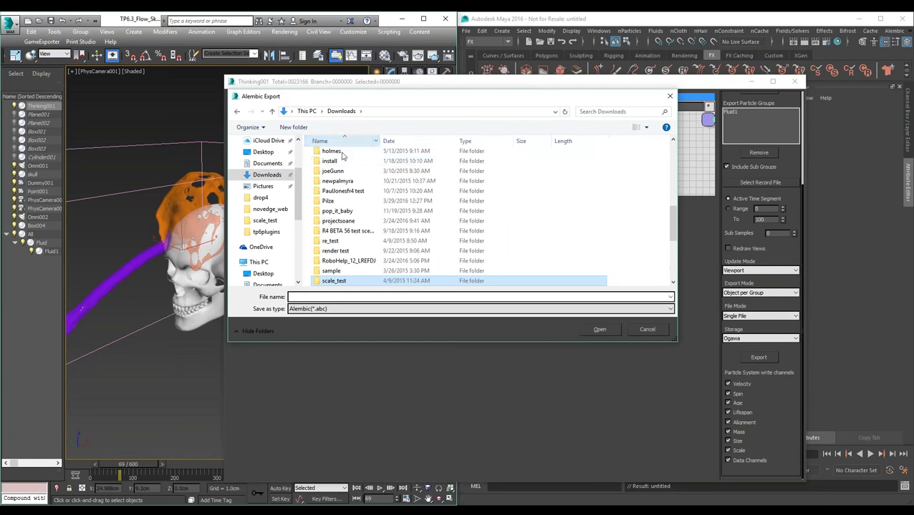
double_click(351, 282)
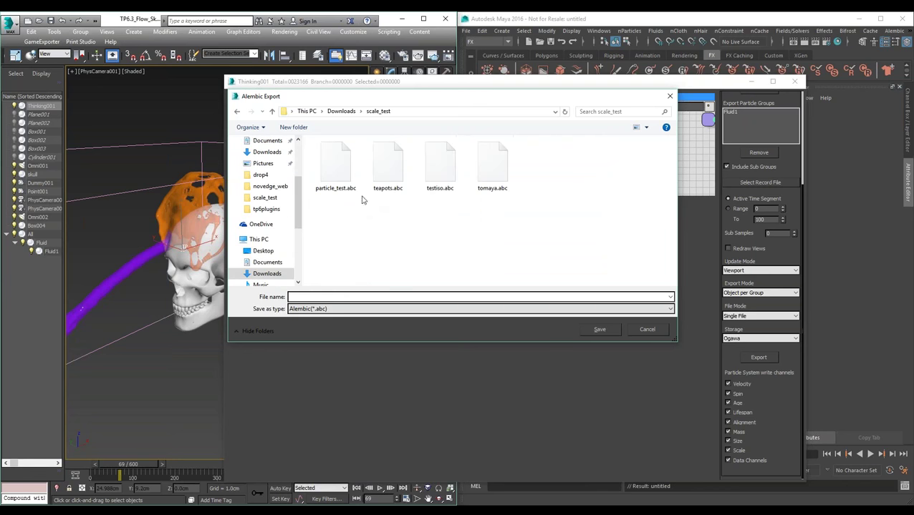
Name the Alembic record file skull and save it in the scale_test folder.
click(334, 295)
text(sku)
click(593, 333)
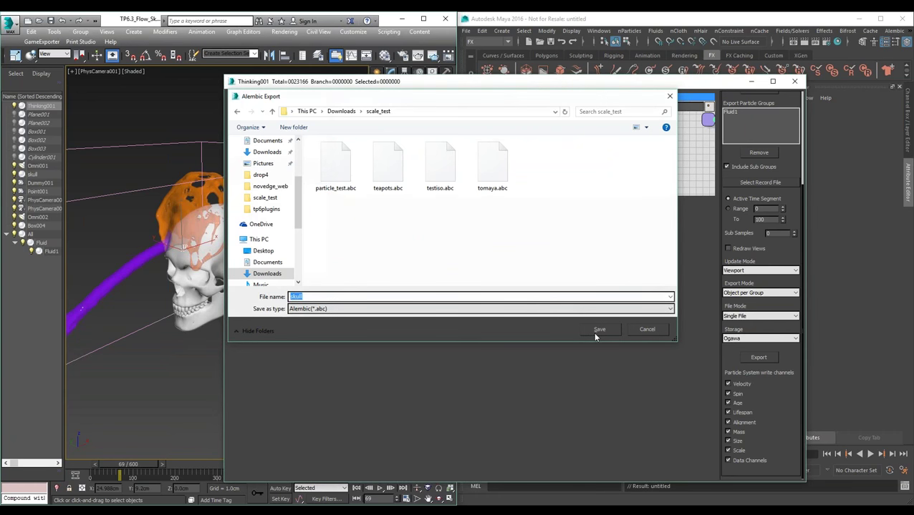
click(594, 332)
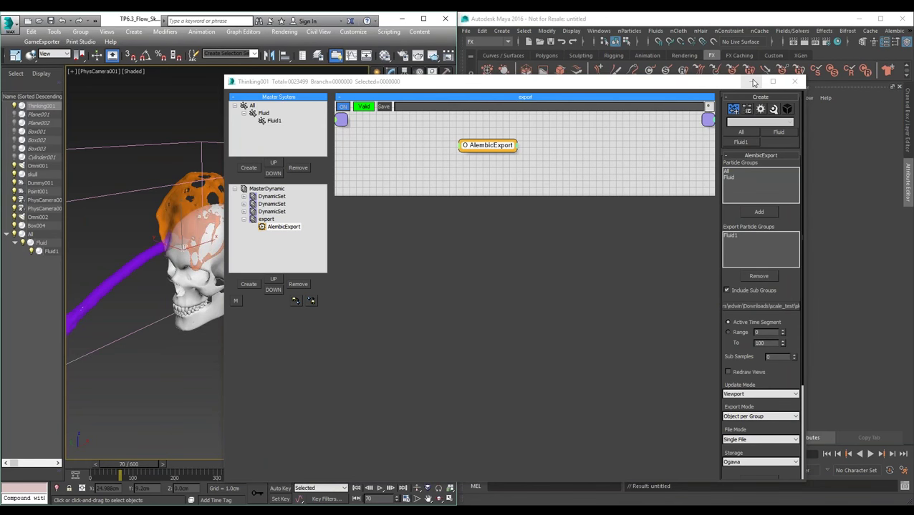
Minimize the thinkingParticles window, switch to Maya and import skull.abc from the scale_test folder.
click(752, 83)
click(752, 82)
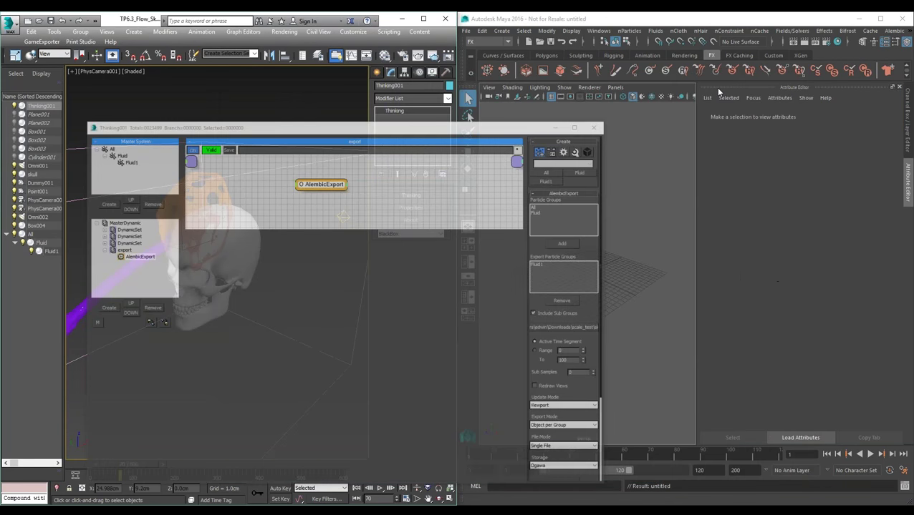
click(465, 31)
click(894, 30)
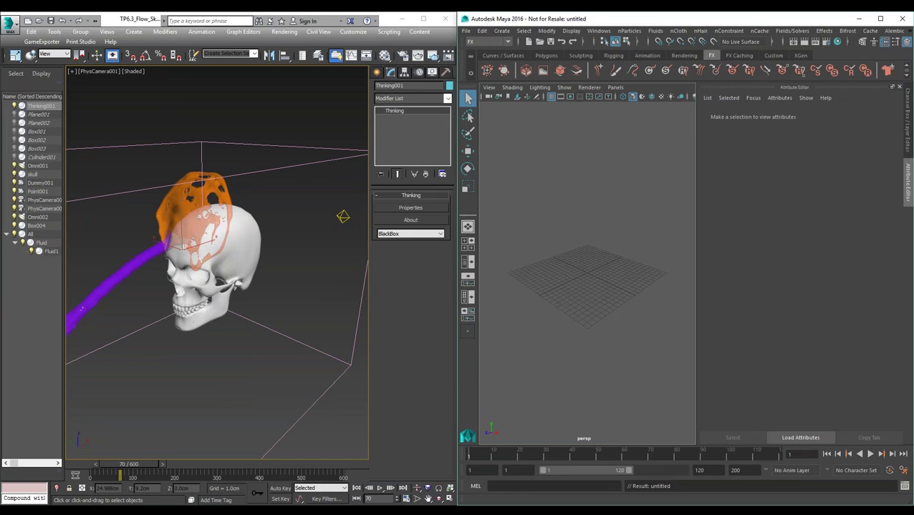
click(376, 297)
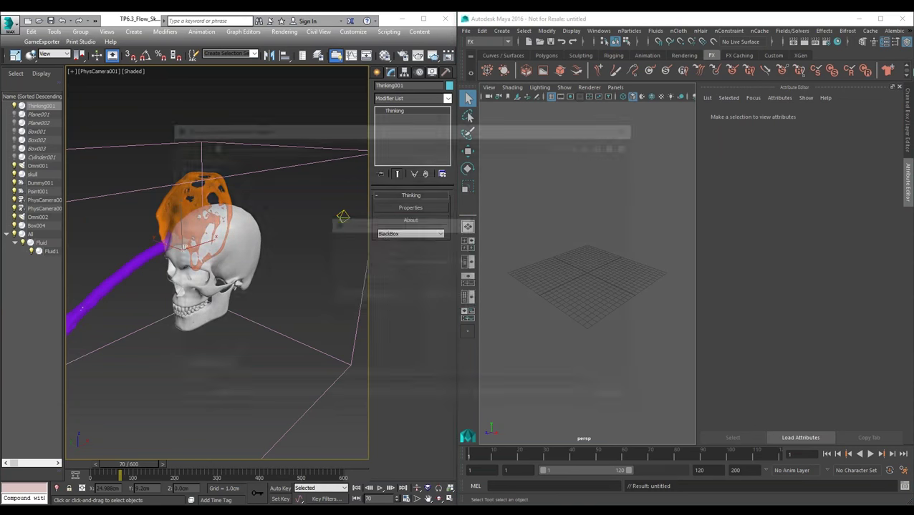
click(256, 169)
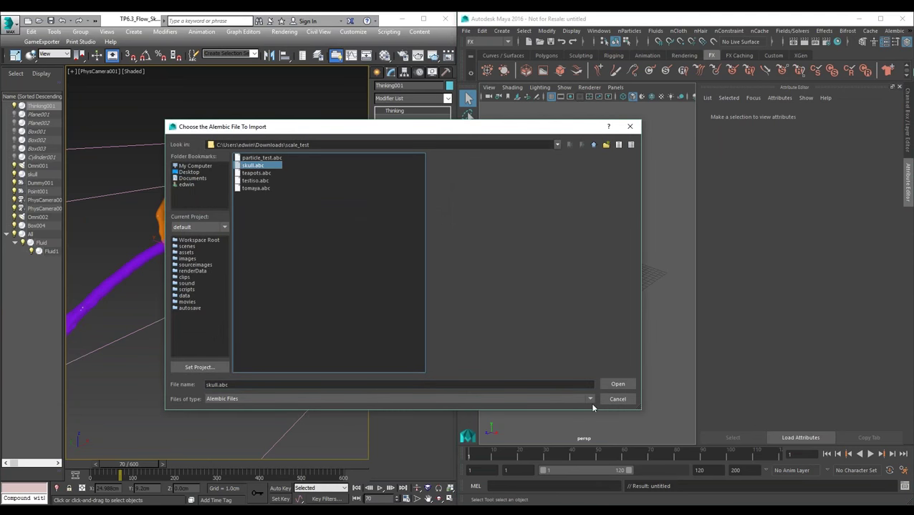
key(Return)
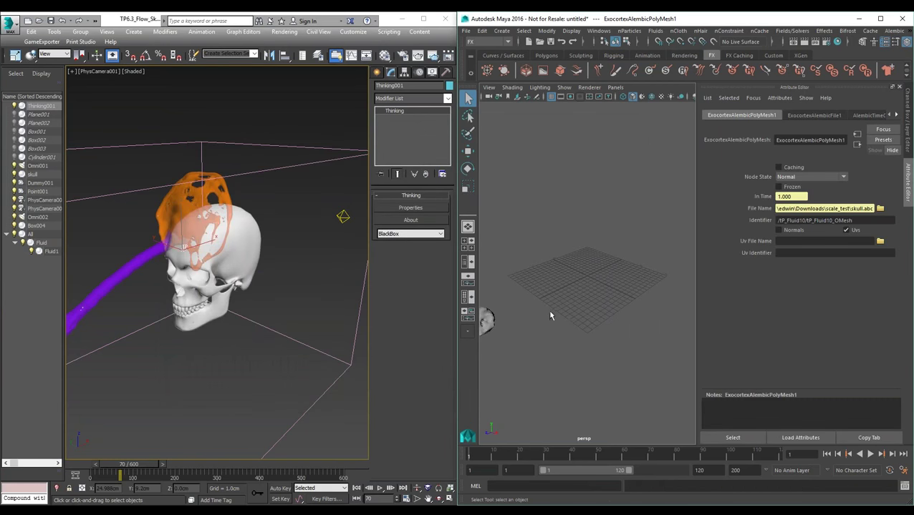
Play the imported fluid mesh's animation to frame 51 and examine the mesh from several angles.
scroll(596, 315, down, 5)
alt+drag(590, 279, 616, 336)
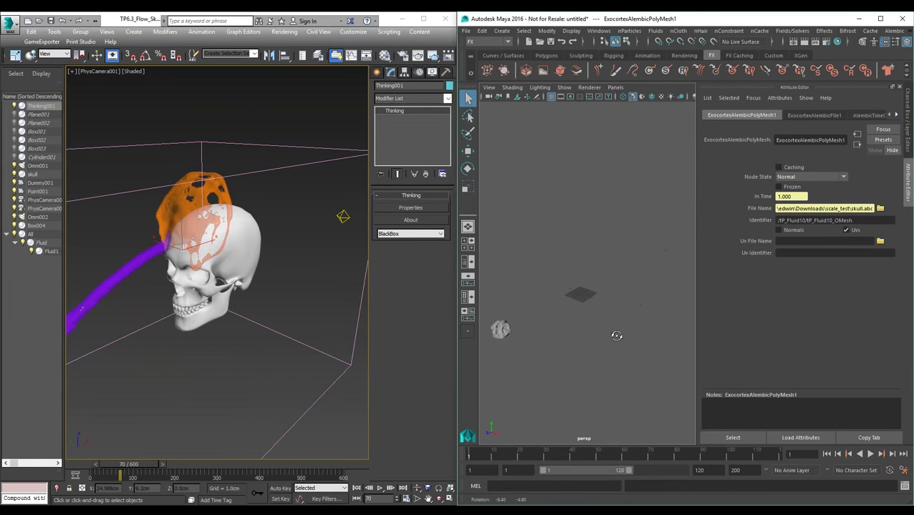
drag(472, 458, 551, 455)
alt+drag(606, 341, 563, 377)
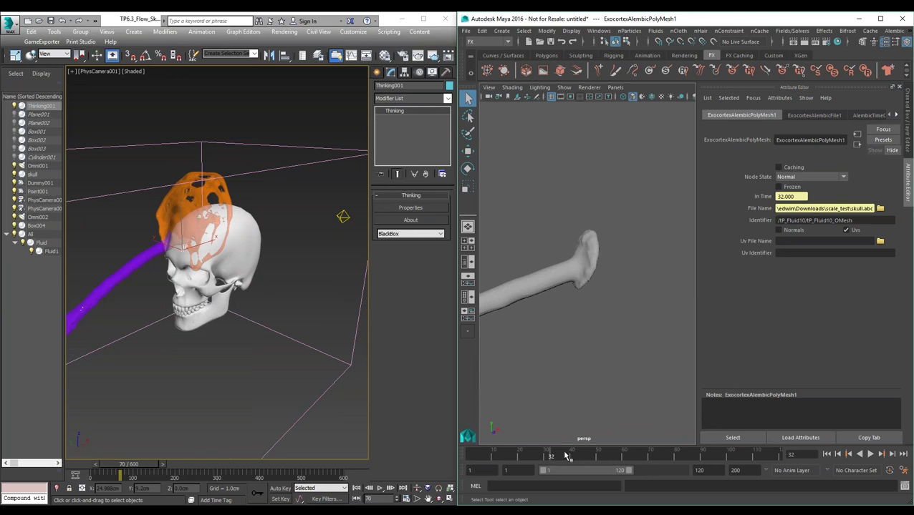
key(alt+v)
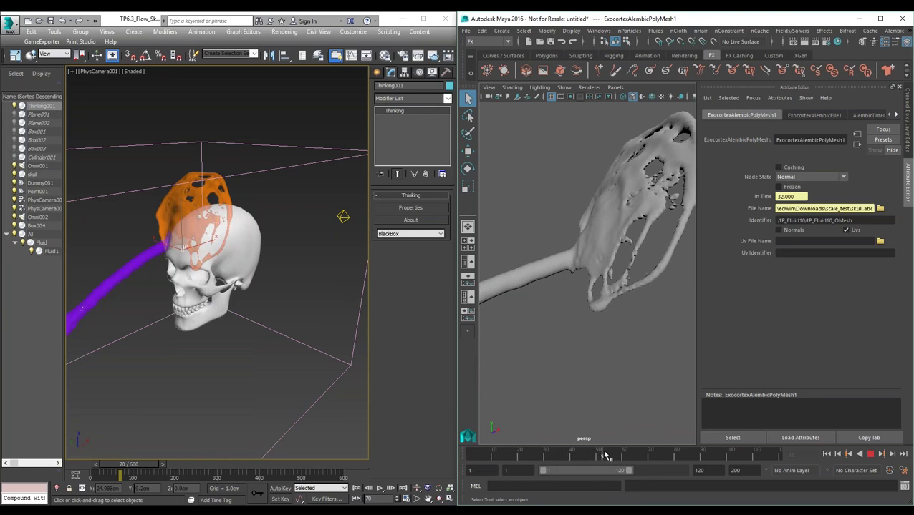
key(alt+v)
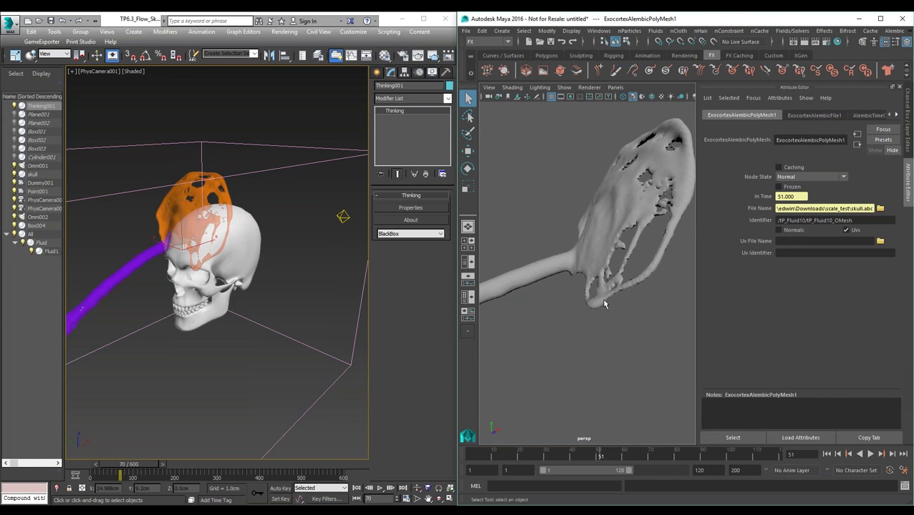
alt+middle_drag(616, 306, 617, 333)
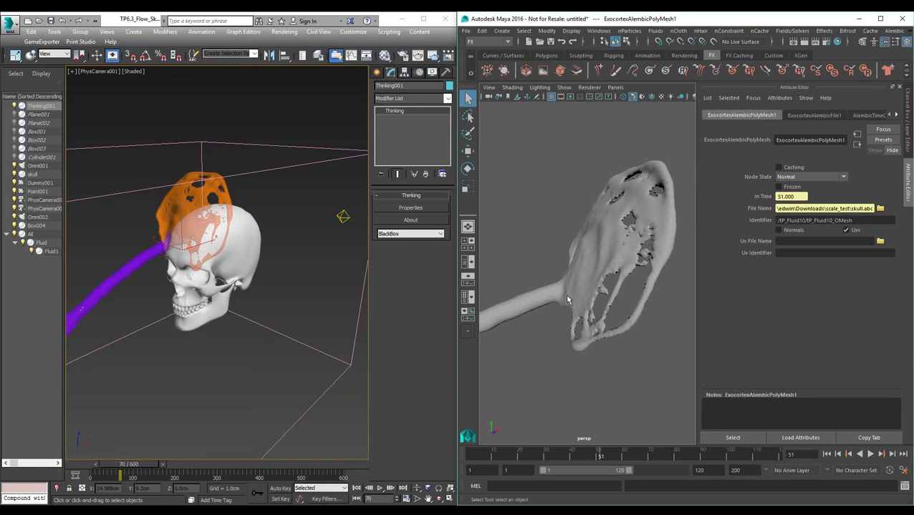
alt+drag(617, 333, 568, 307)
alt+middle_drag(567, 307, 522, 347)
alt+drag(521, 346, 584, 328)
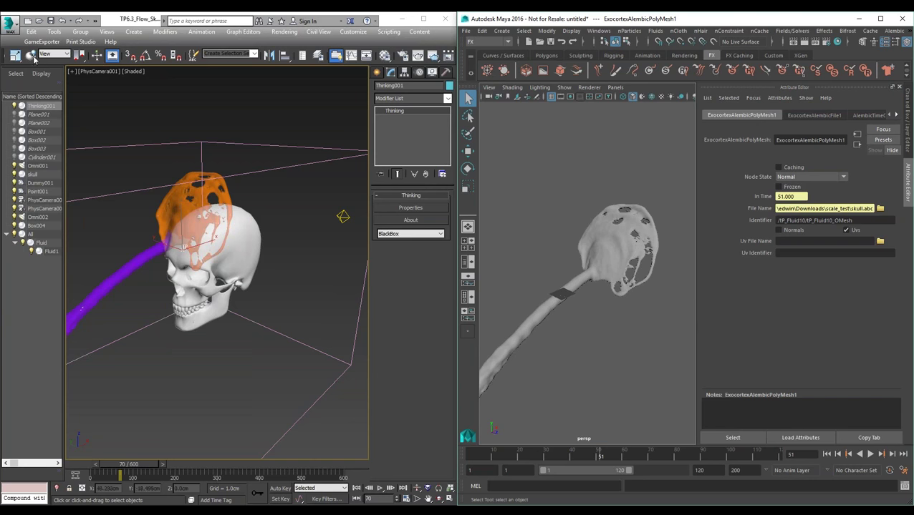
Close Maya without saving its scene and widen the 3ds Max window across the whole screen.
click(905, 19)
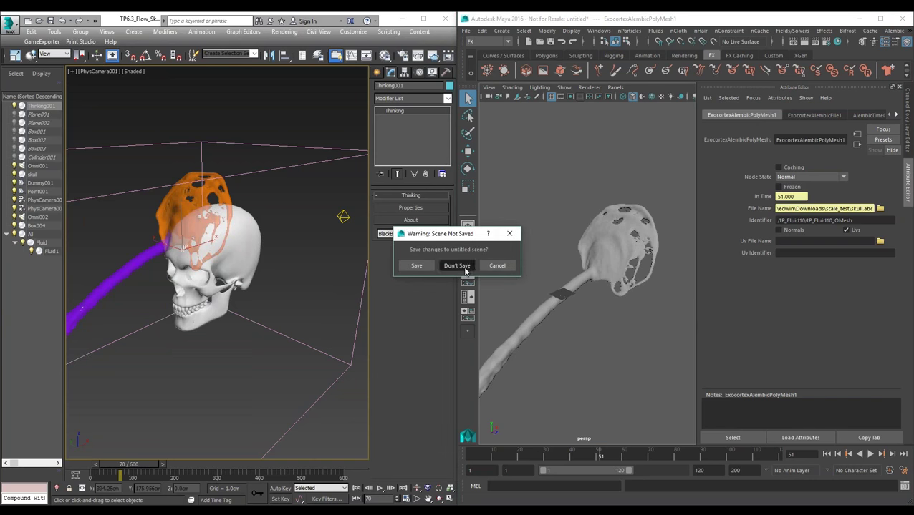
click(462, 267)
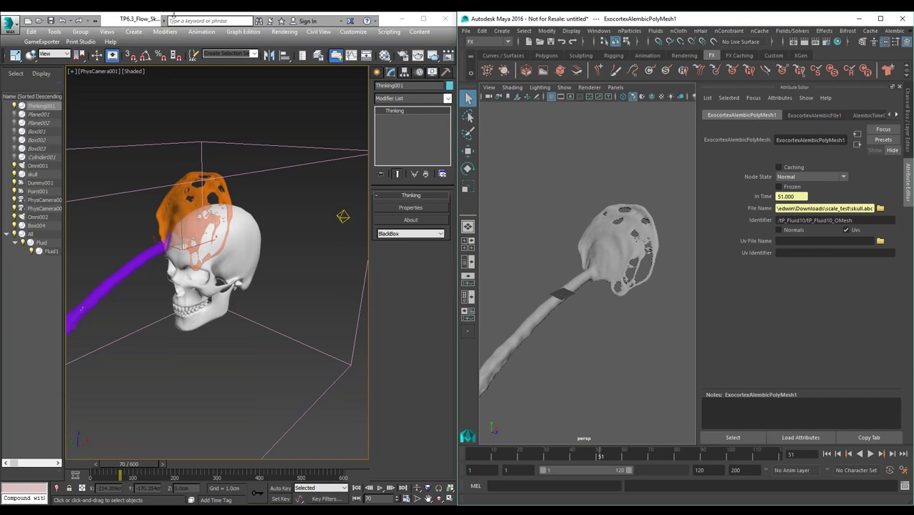
click(141, 23)
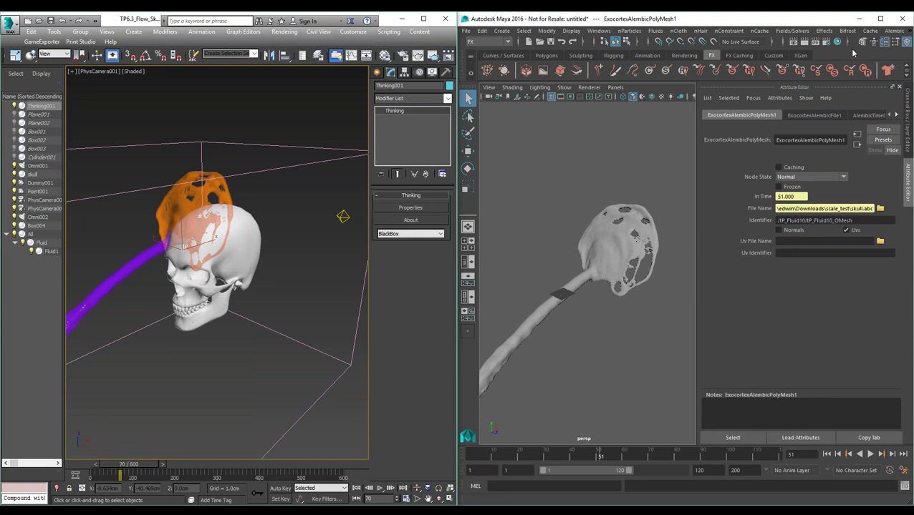
click(543, 458)
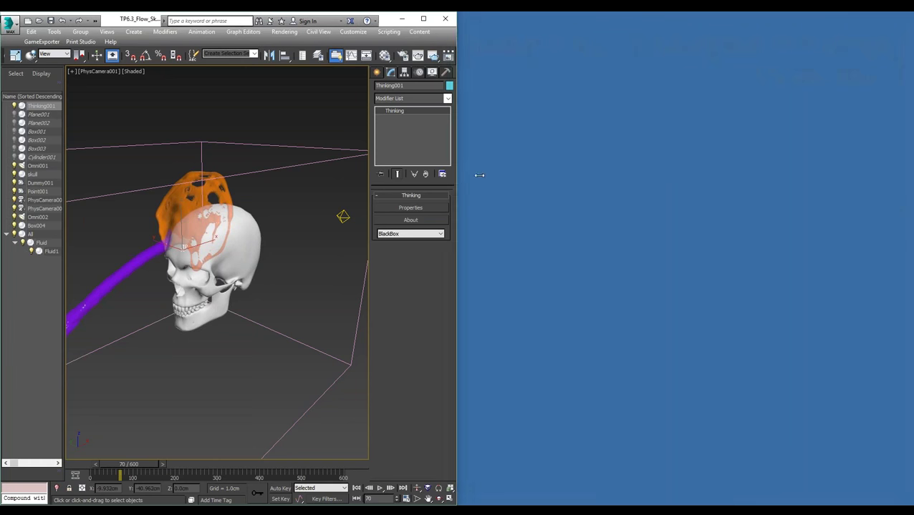
drag(793, 132, 910, 129)
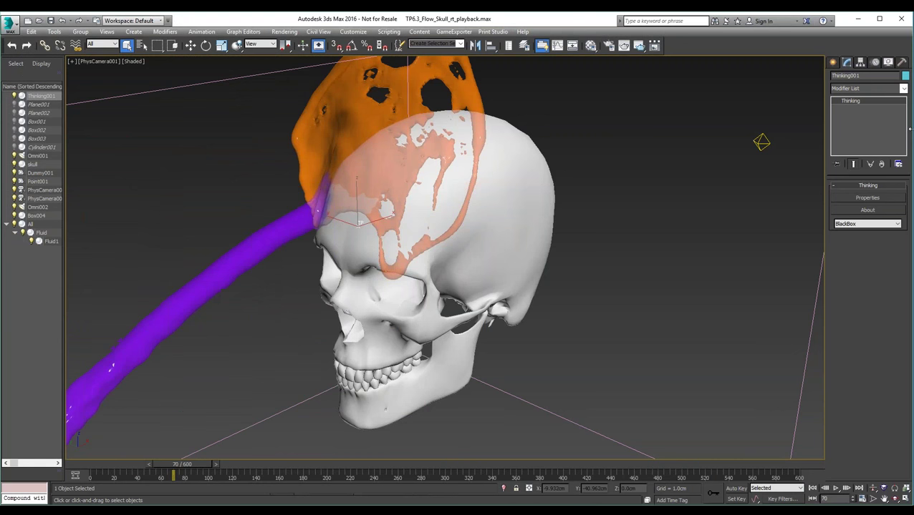
Rewind to frame 0, discard the scene changes and open temp_export_multi_level.max from the novedge_web folder, adopting the file's unit scale.
click(812, 489)
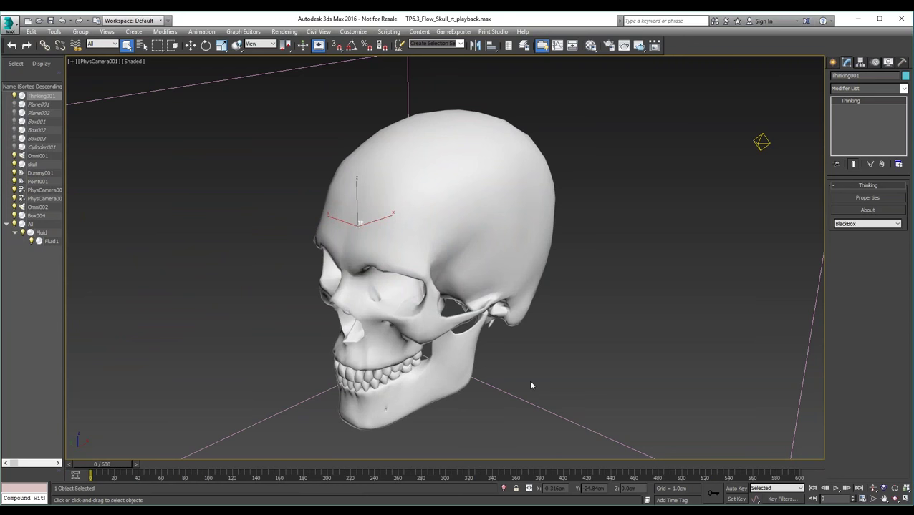
click(8, 26)
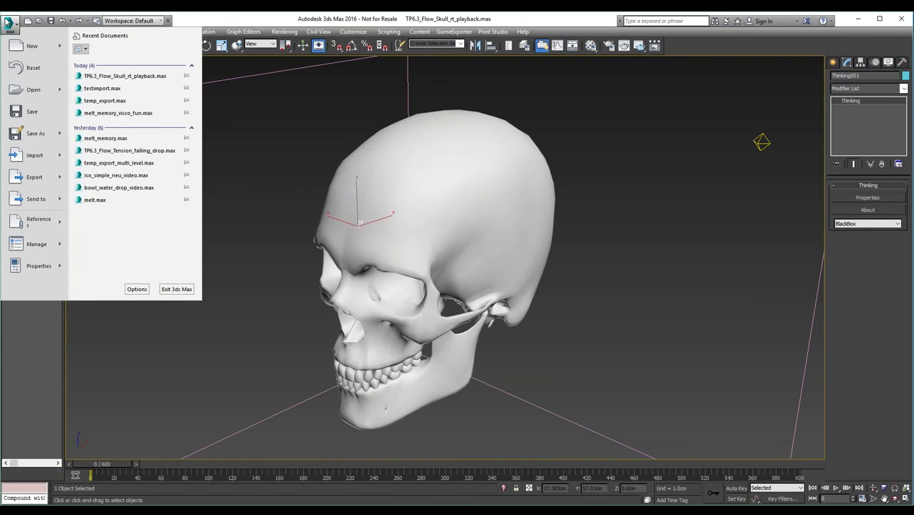
click(31, 91)
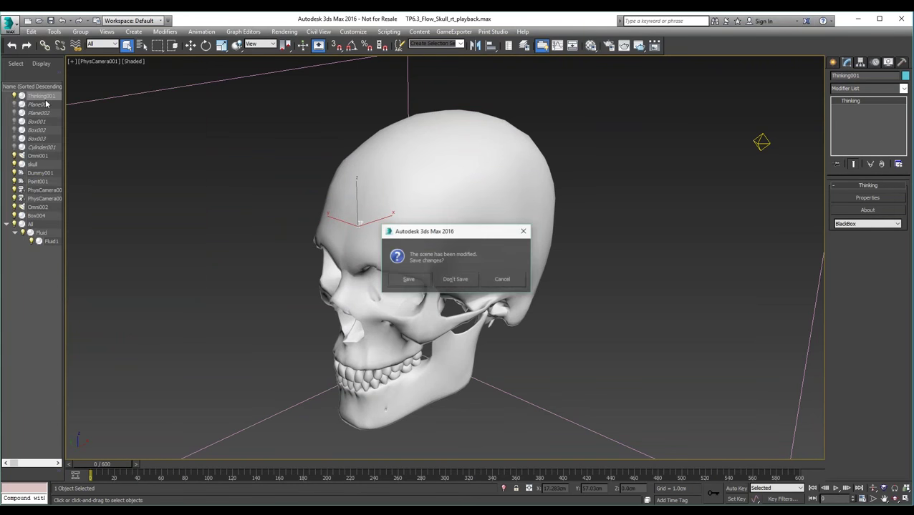
click(454, 280)
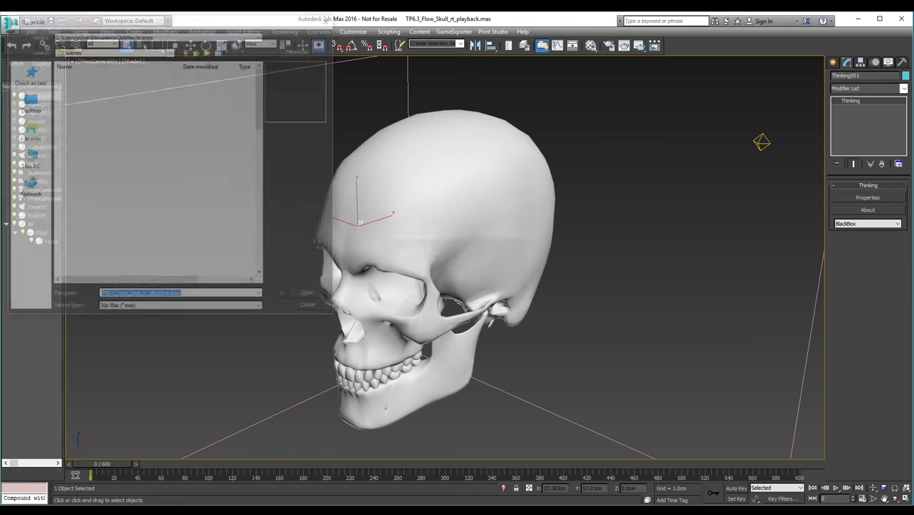
drag(255, 81, 249, 199)
double_click(113, 165)
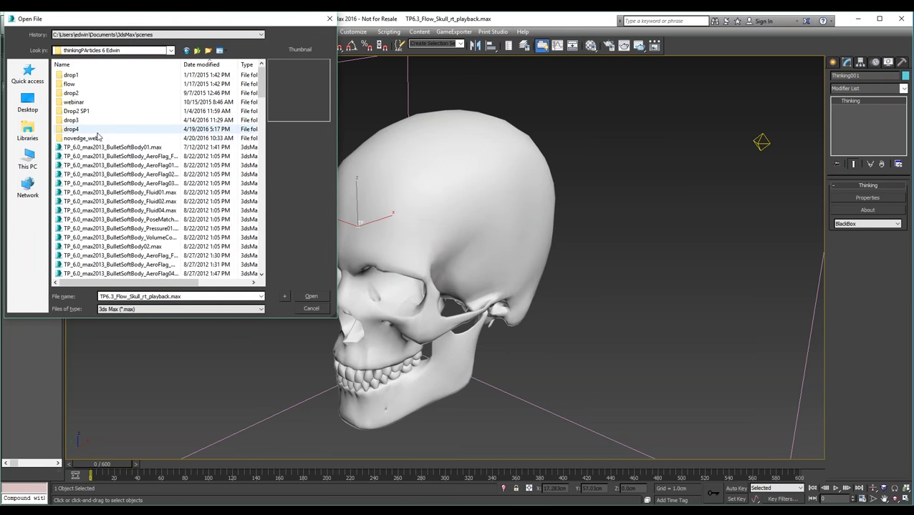
double_click(101, 138)
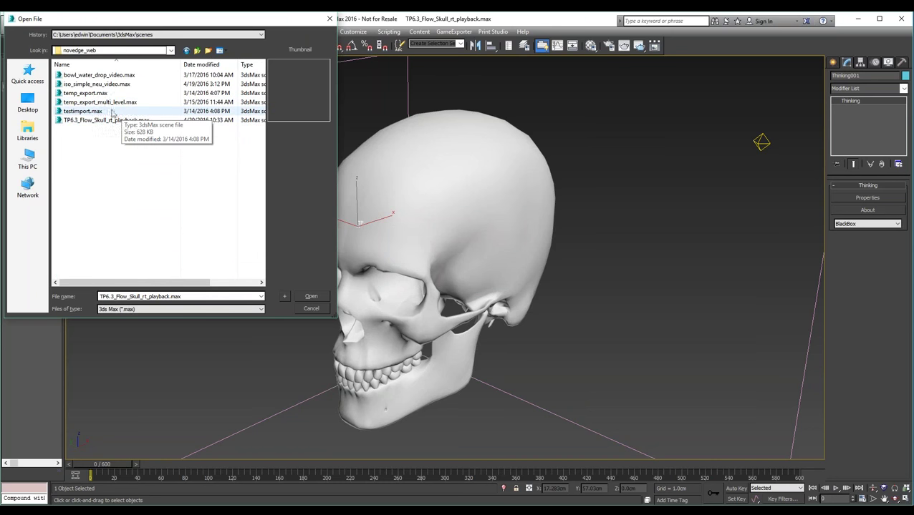
click(131, 101)
click(309, 297)
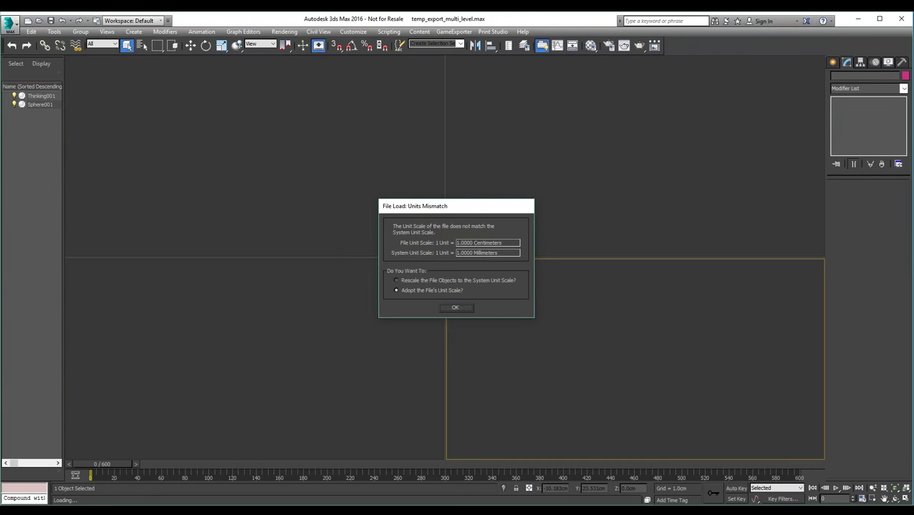
click(459, 306)
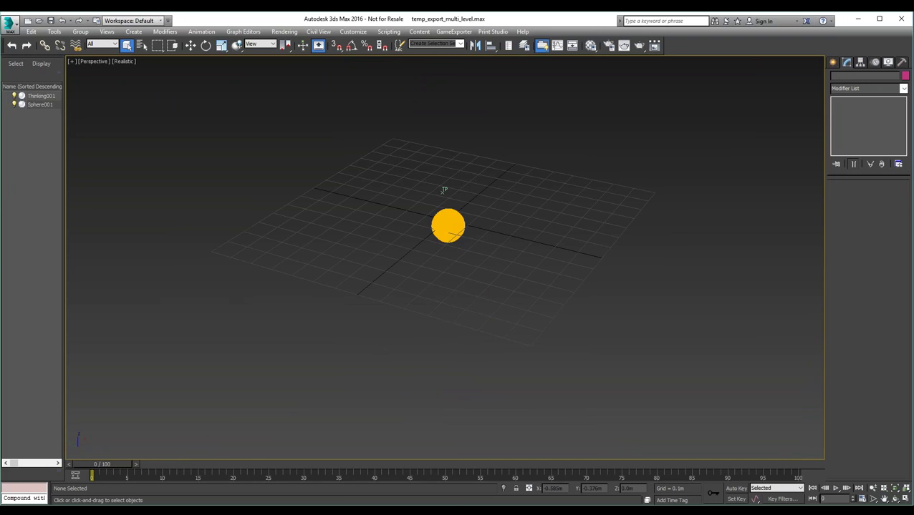
Open the thinkingParticles properties of Thinking001 and examine the Reborn and Shape dynamic sets.
click(443, 191)
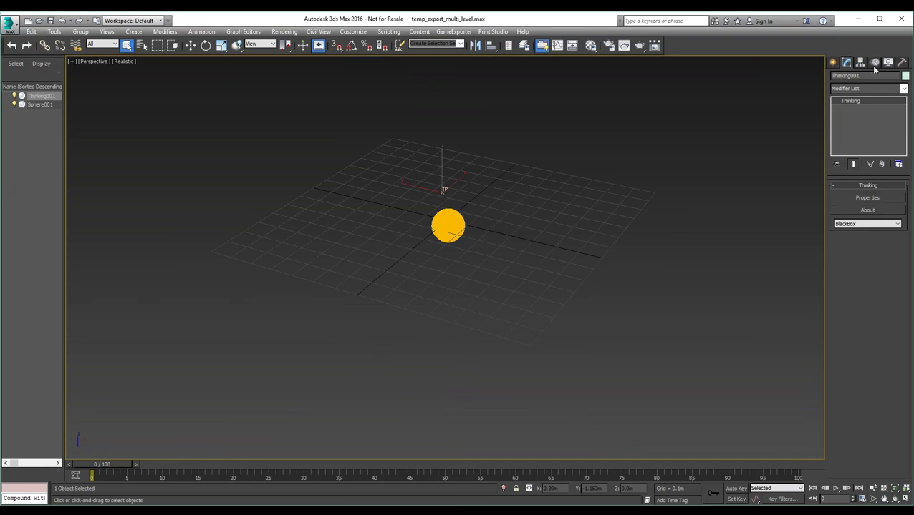
click(888, 199)
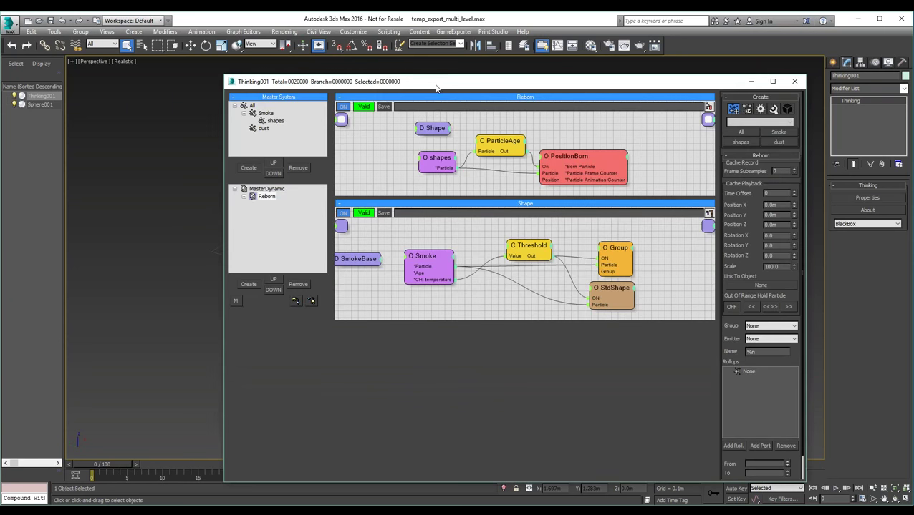
drag(429, 87, 238, 76)
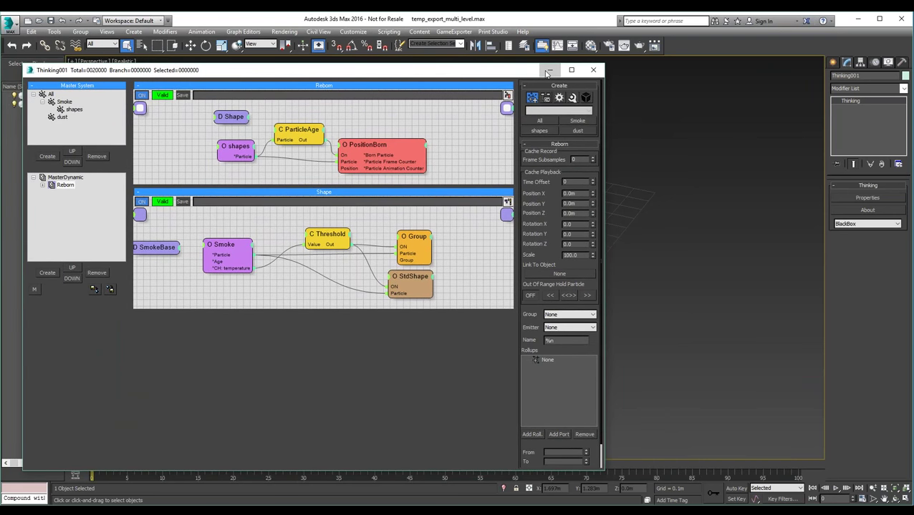
Minimize the thinkingParticles window and play the particle simulation to frame 26.
click(547, 72)
click(836, 489)
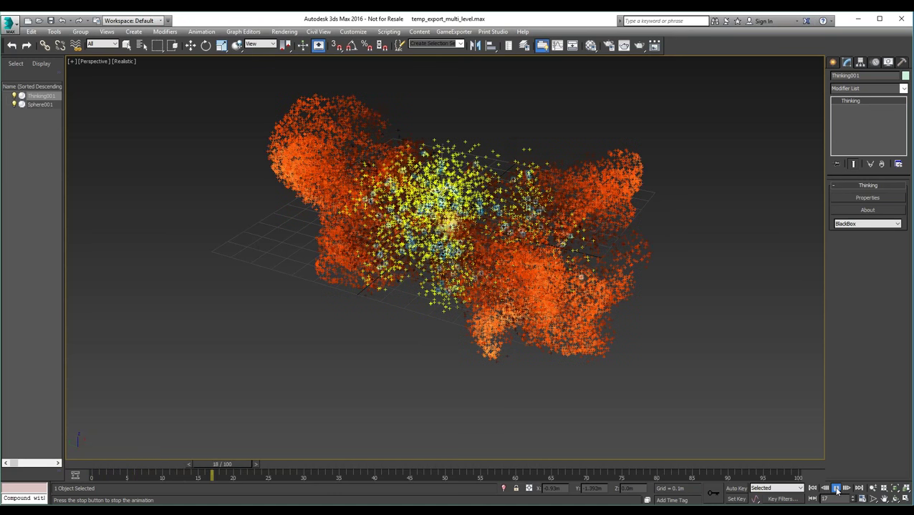
click(837, 490)
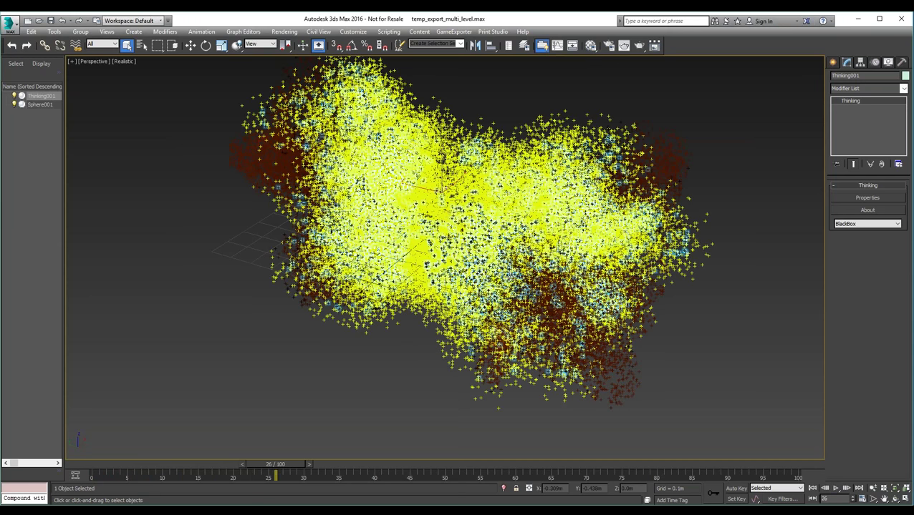
Inspect the shaped particles around the sphere up close at frame 26.
click(874, 488)
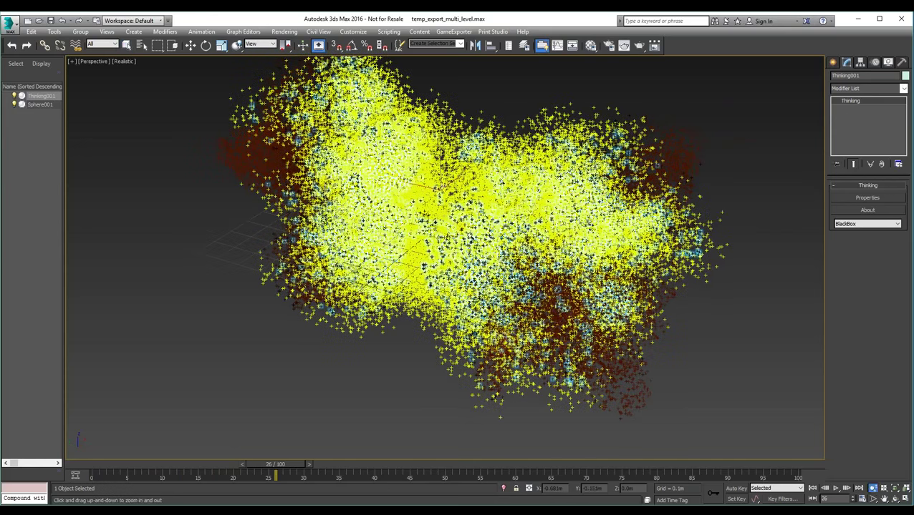
scroll(444, 258, up, 5)
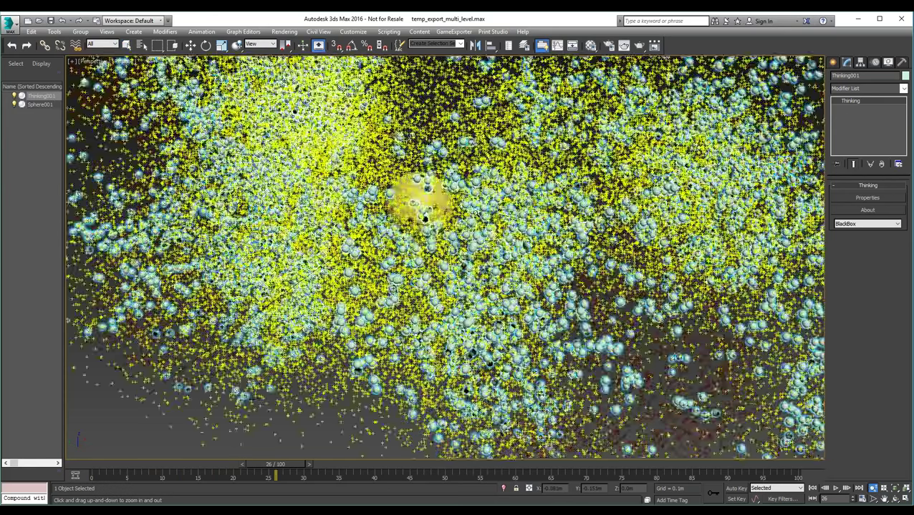
drag(475, 213, 457, 143)
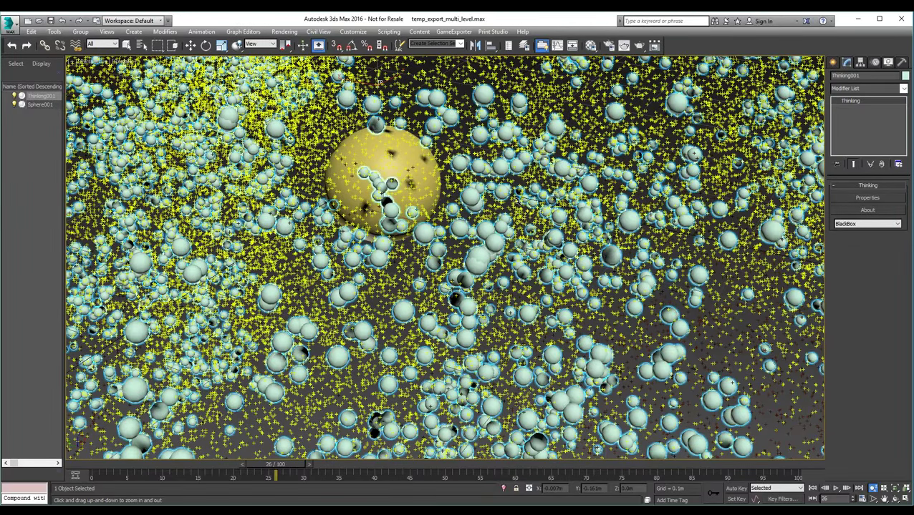
scroll(443, 257, down, 5)
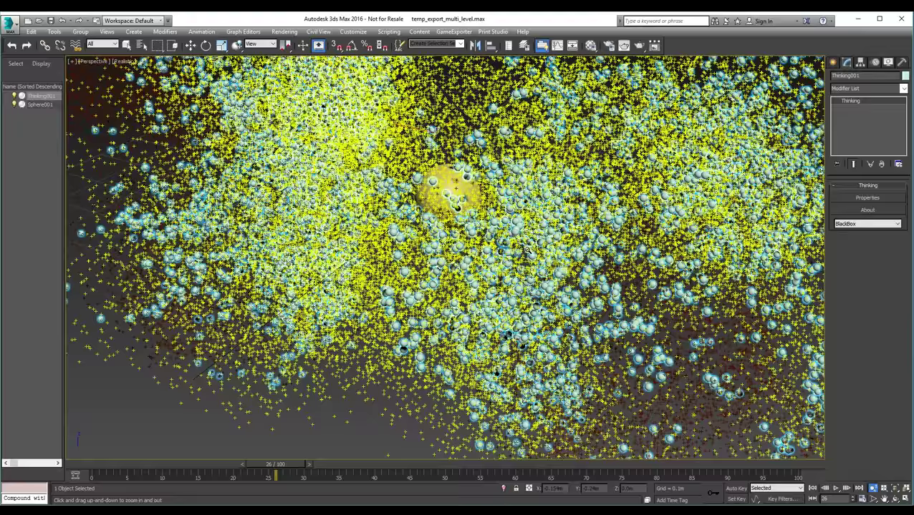
scroll(527, 248, down, 3)
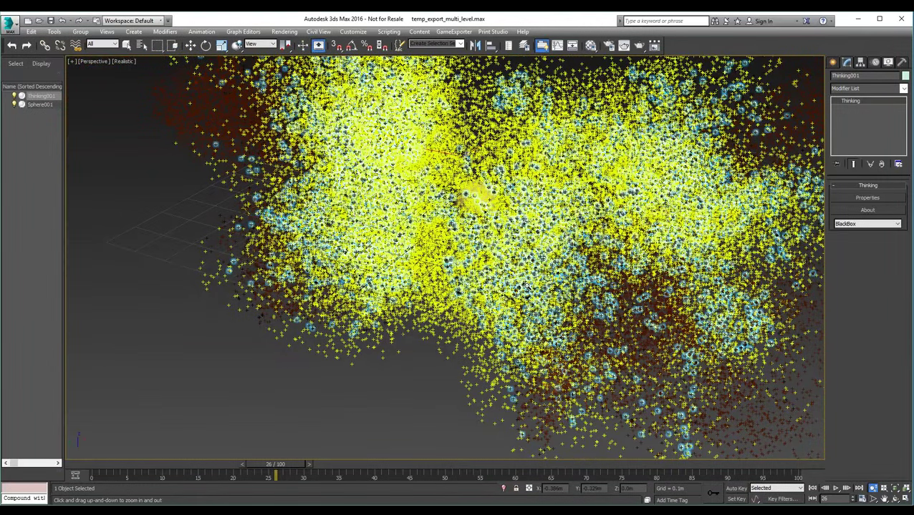
Resume the particle playback to about frame 44, stop it and rewind to frame 0.
click(835, 489)
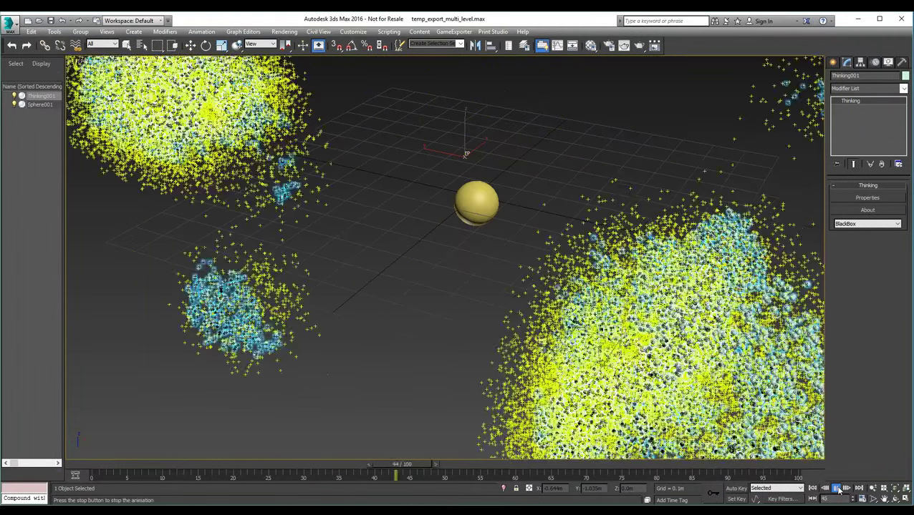
click(836, 488)
click(812, 488)
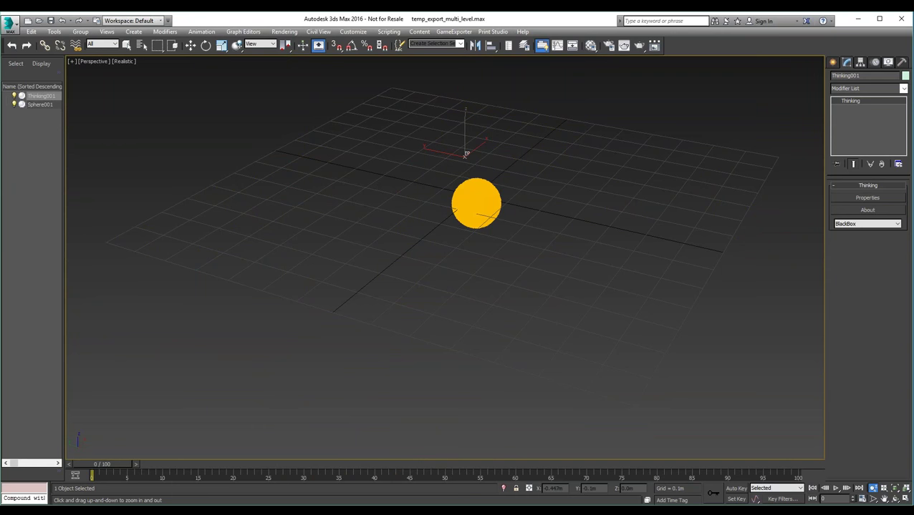
scroll(370, 323, down, 3)
middle_drag(371, 323, 416, 278)
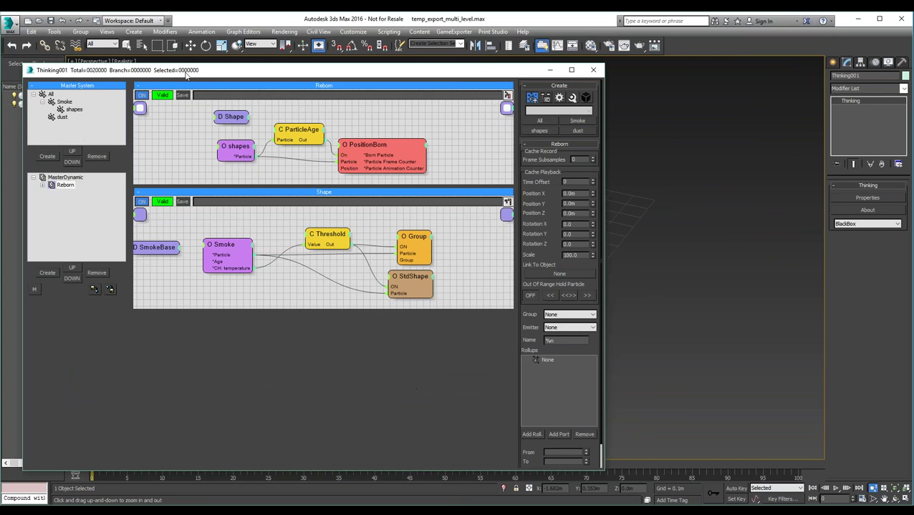
Expand Reborn, Shape and SmokeBase in the thinkingParticles dynamic set tree and enlarge the list to fit all entries.
drag(196, 72, 340, 65)
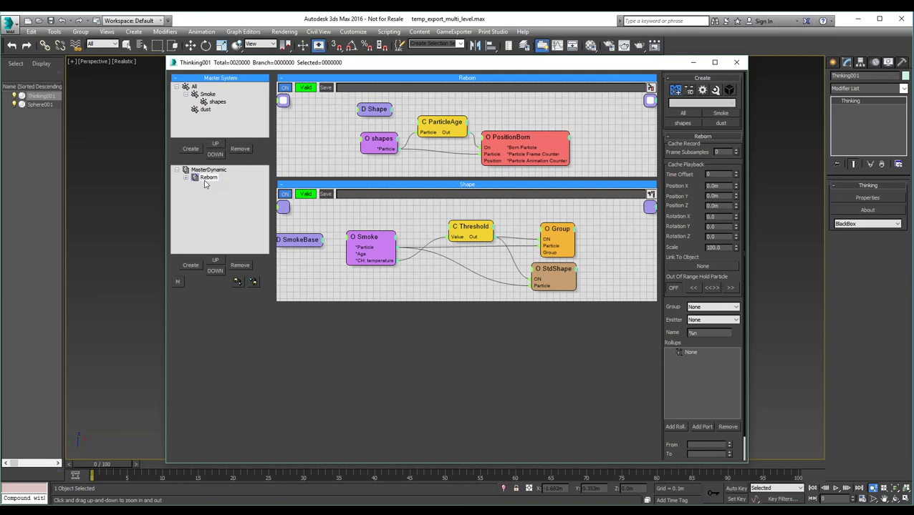
click(185, 178)
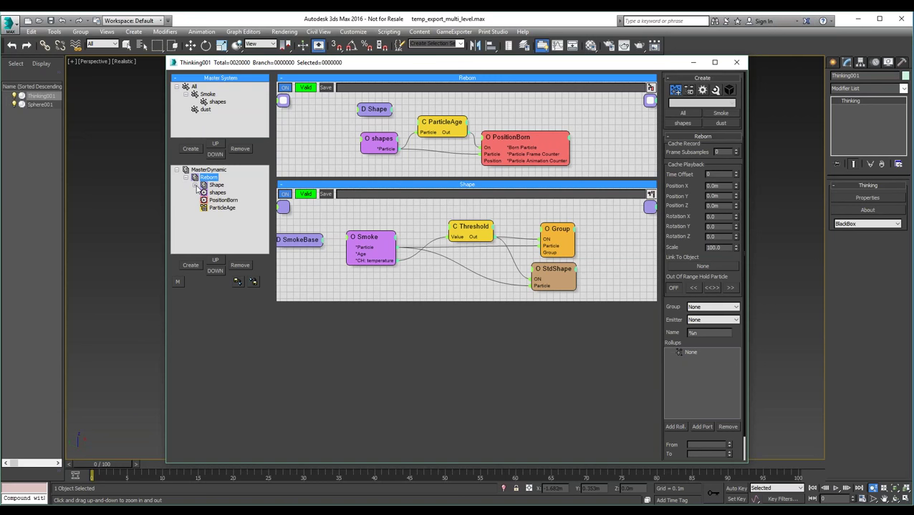
click(196, 186)
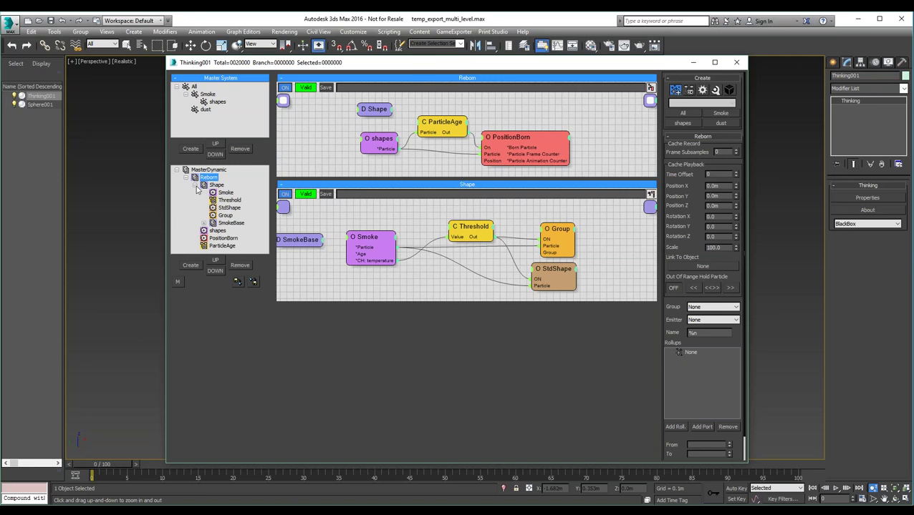
click(196, 187)
click(196, 186)
click(204, 223)
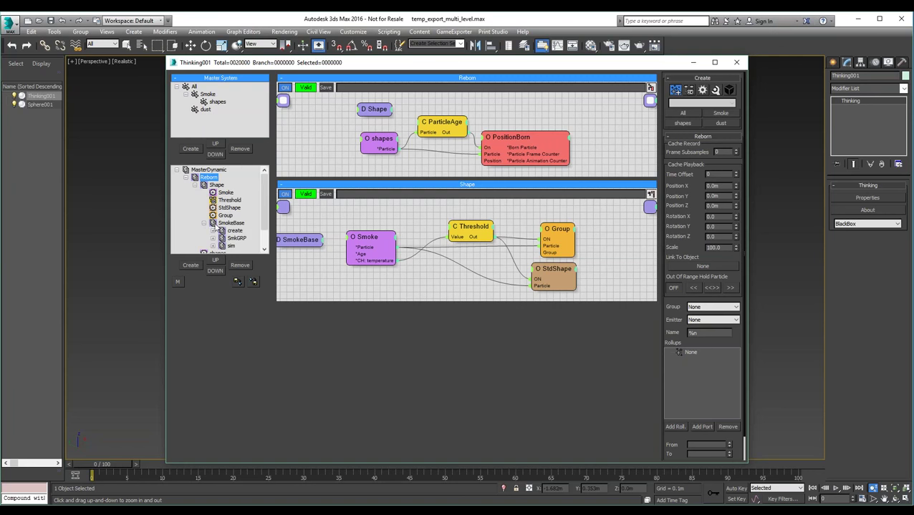
scroll(265, 215, down, 1)
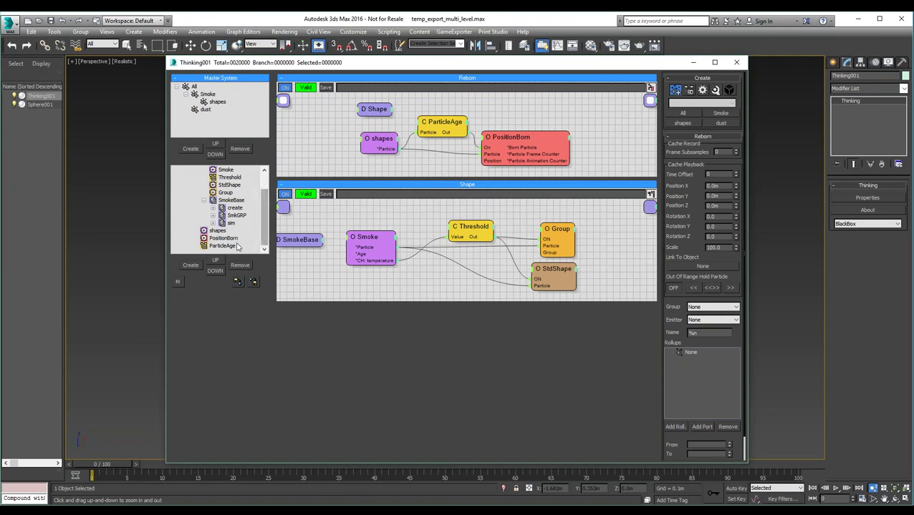
drag(250, 255, 249, 303)
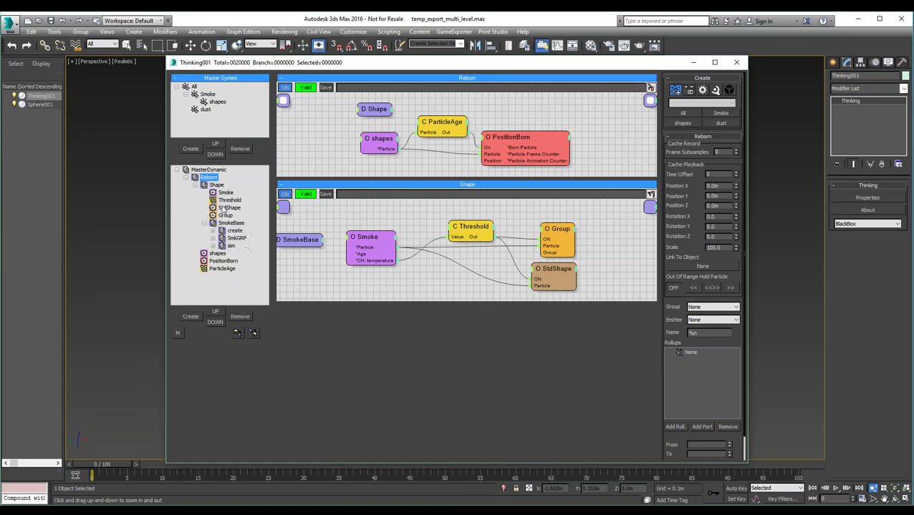
click(195, 185)
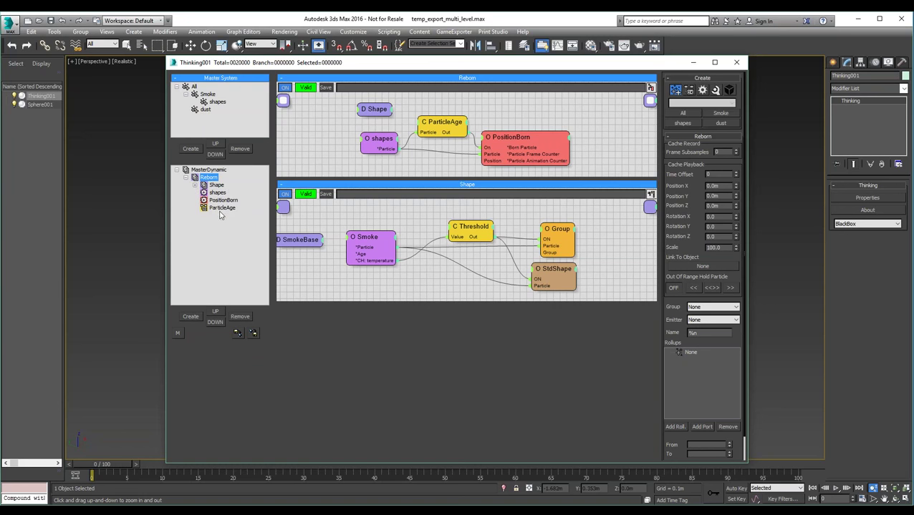
click(195, 185)
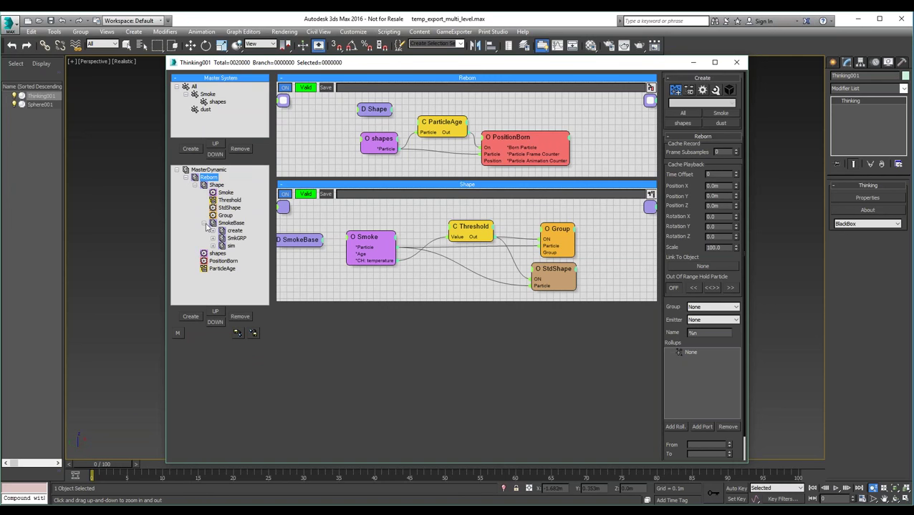
Record a particle cache of the SmokeBase dynamic set as SmokeBase.tpc in the scale_test folder.
click(232, 224)
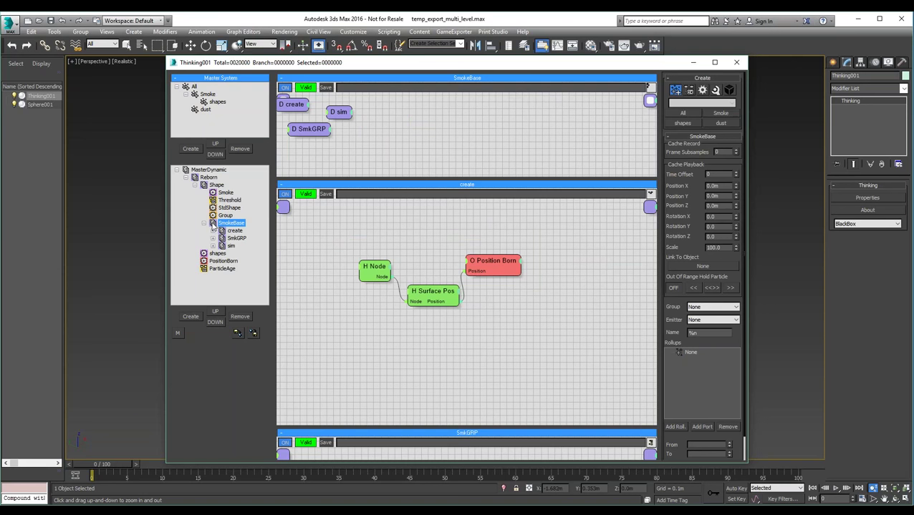
right_click(213, 226)
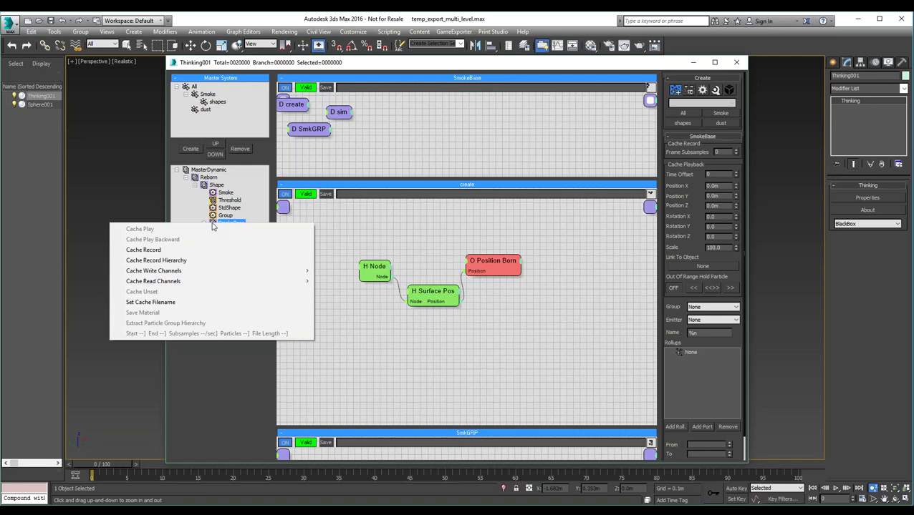
mouse_move(189, 271)
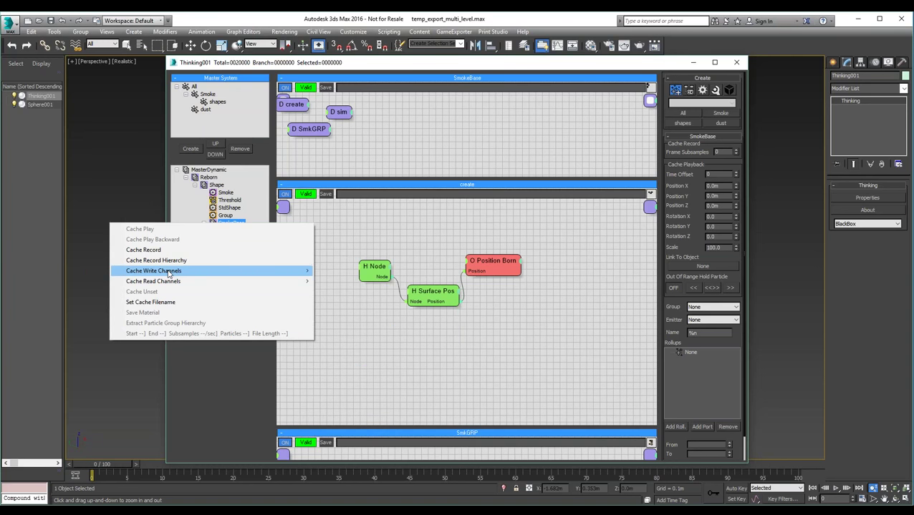
click(150, 251)
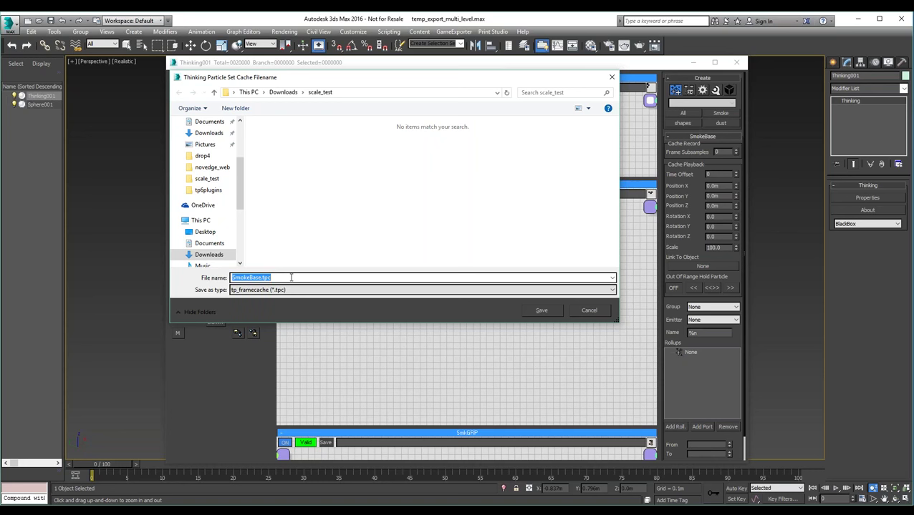
click(540, 310)
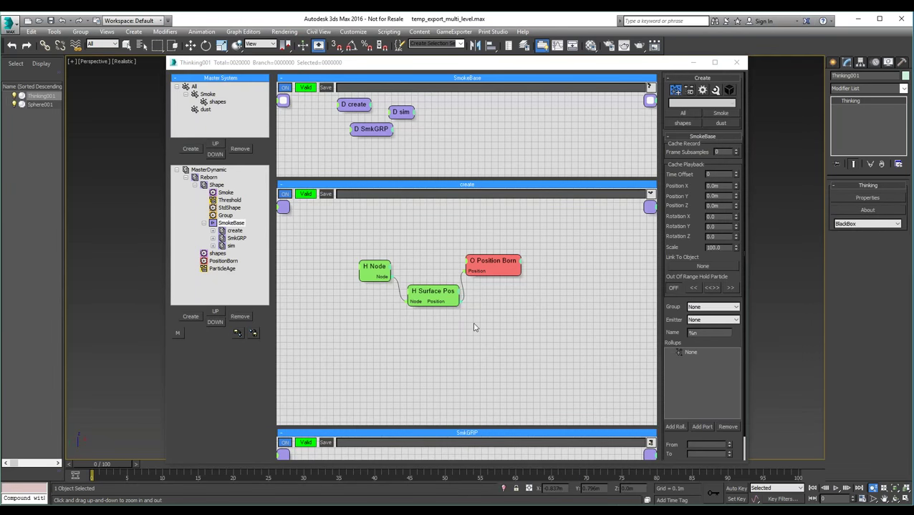
Switch to File Explorer, examine the recorded SmokeBase cache files in the scale_test folder, and close the window.
drag(0, 78, 341, 66)
scroll(301, 331, down, 6)
scroll(301, 331, down, 13)
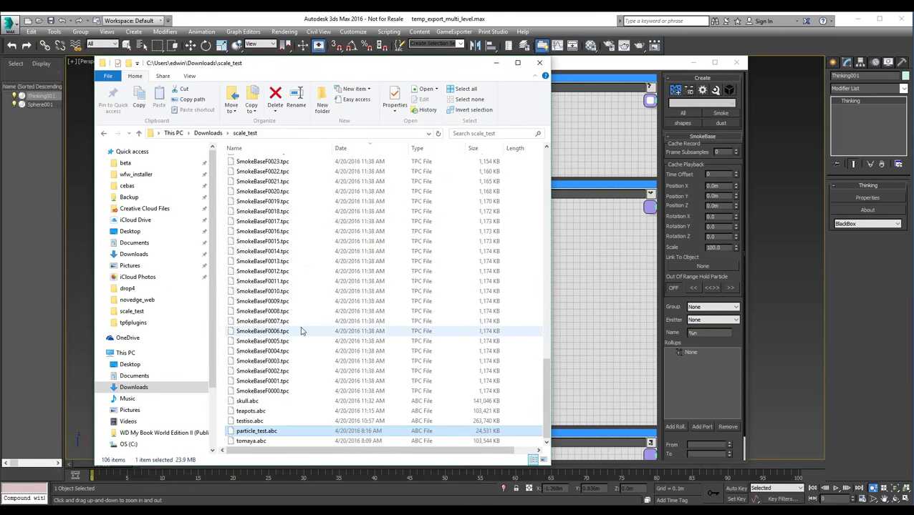
scroll(302, 325, up, 20)
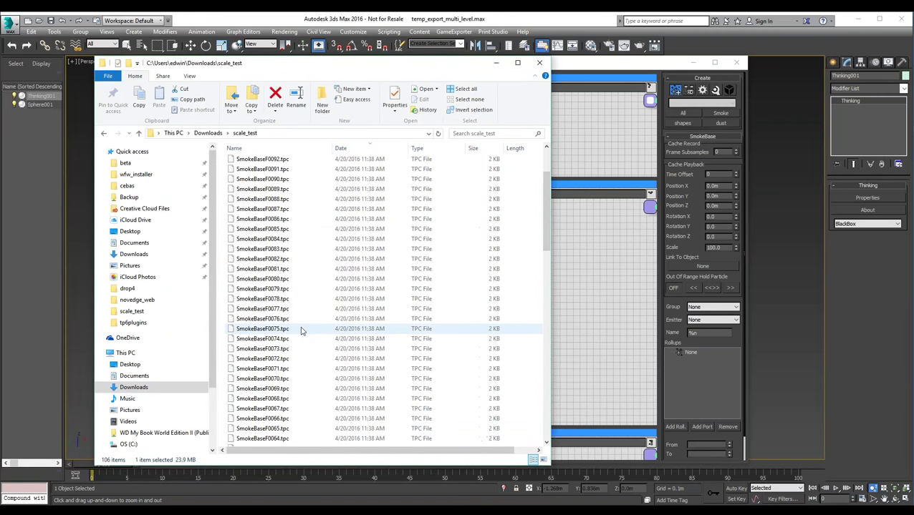
scroll(274, 193, down, 16)
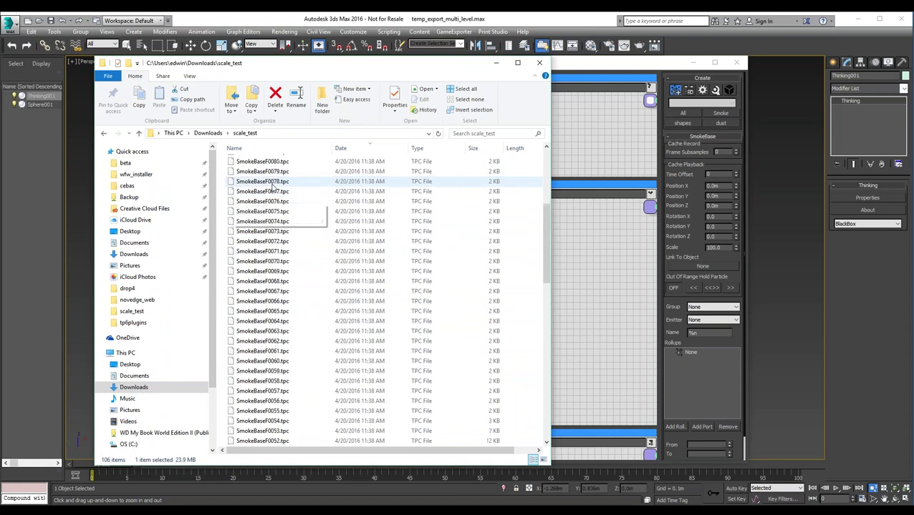
scroll(275, 188, down, 8)
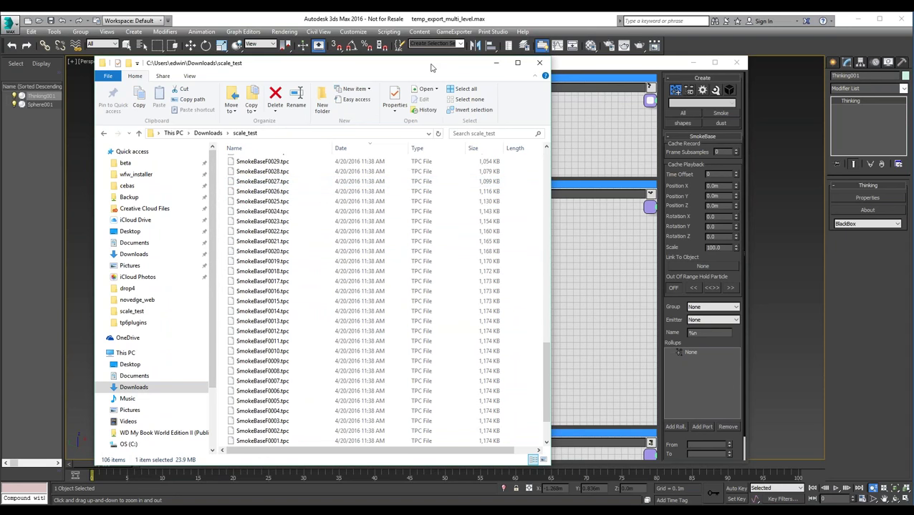
click(539, 63)
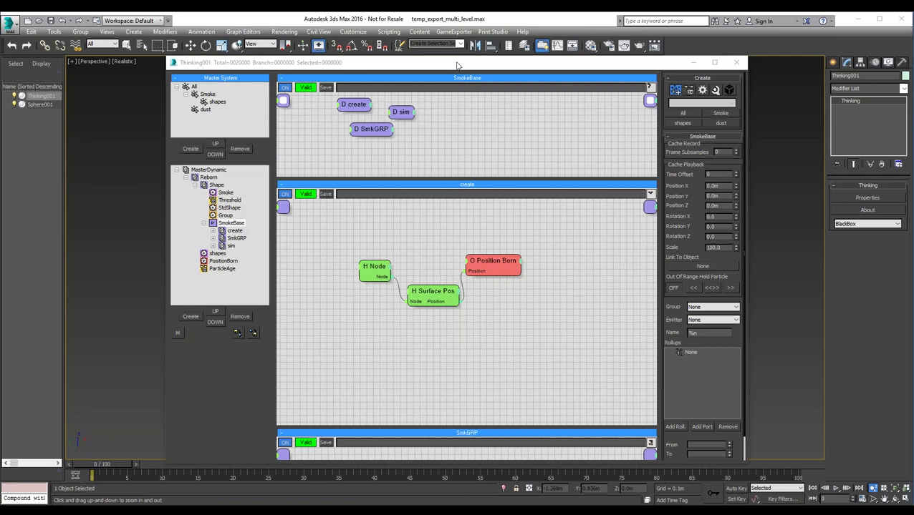
Put the thinkingParticles window away, scrub the cached simulation to frame 4 and rewind to frame 0.
mouse_move(457, 65)
mouse_down()
mouse_move(1, 64)
mouse_move(461, 70)
mouse_up()
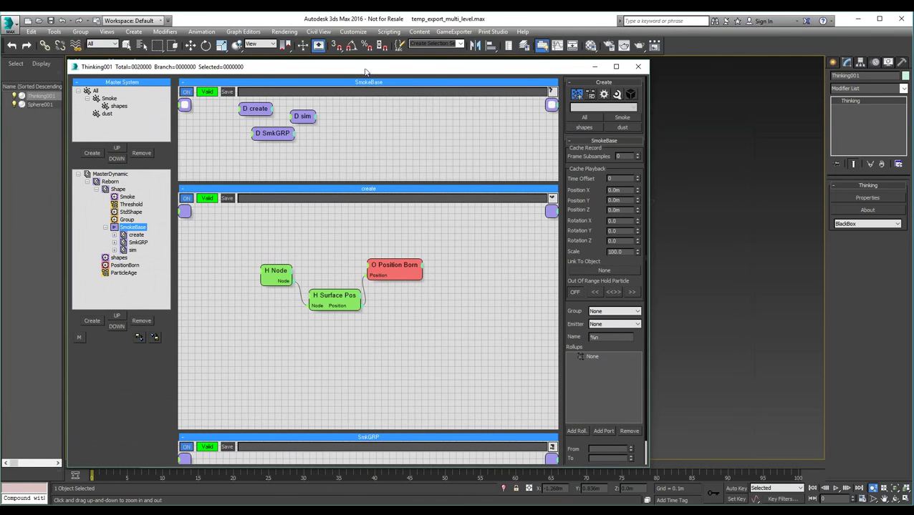
key(Escape)
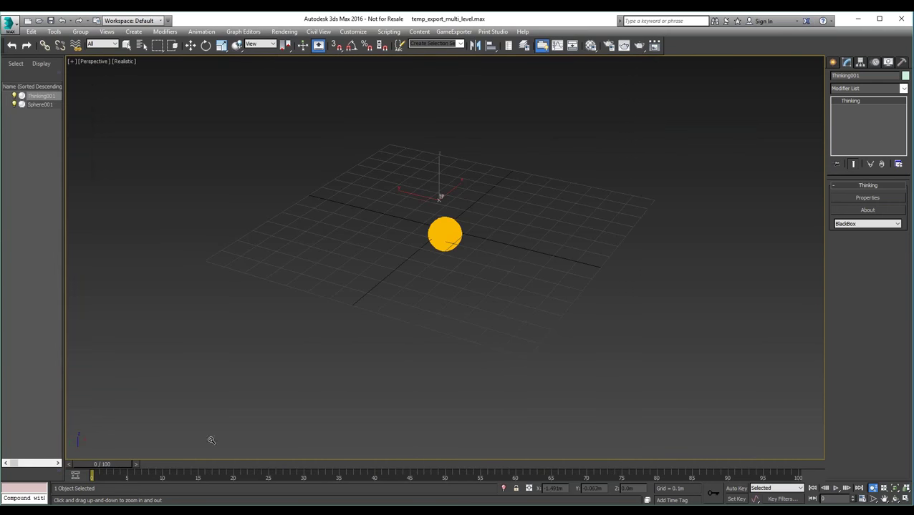
drag(97, 468, 124, 466)
key(alt+z)
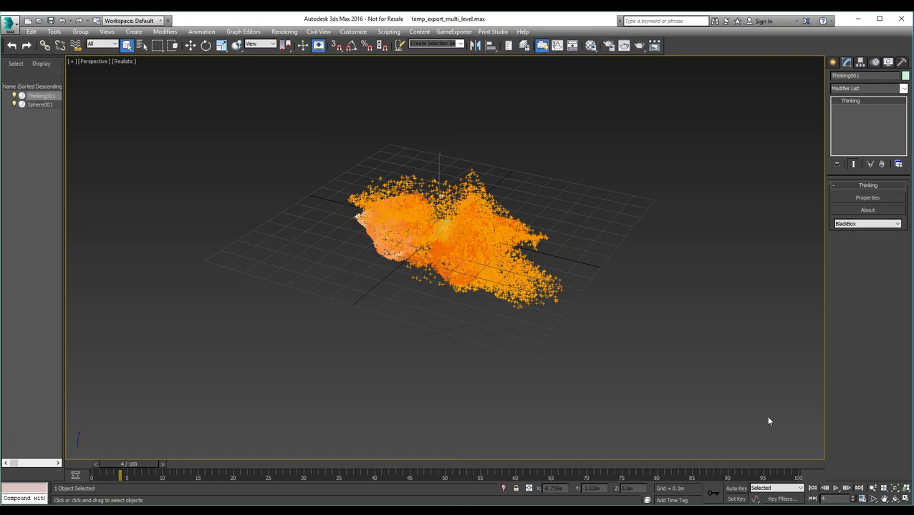
click(811, 488)
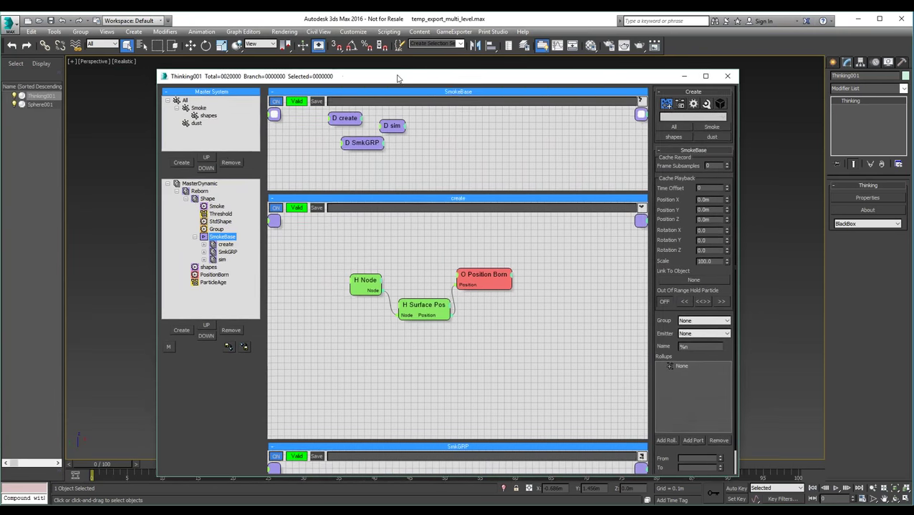
Record a particle cache of the Shape dynamic set as Shape.tpc in the scale_test folder.
mouse_move(373, 75)
mouse_down()
mouse_move(389, 77)
mouse_move(378, 73)
mouse_up()
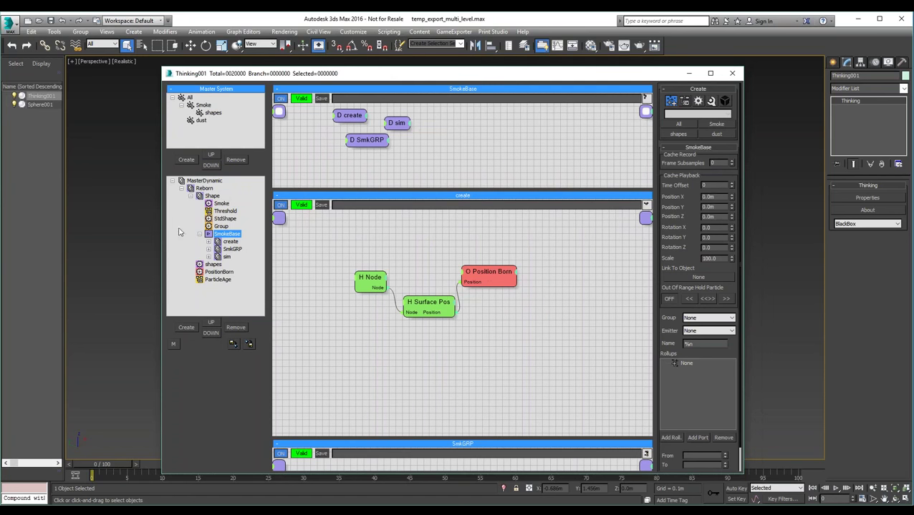
click(199, 235)
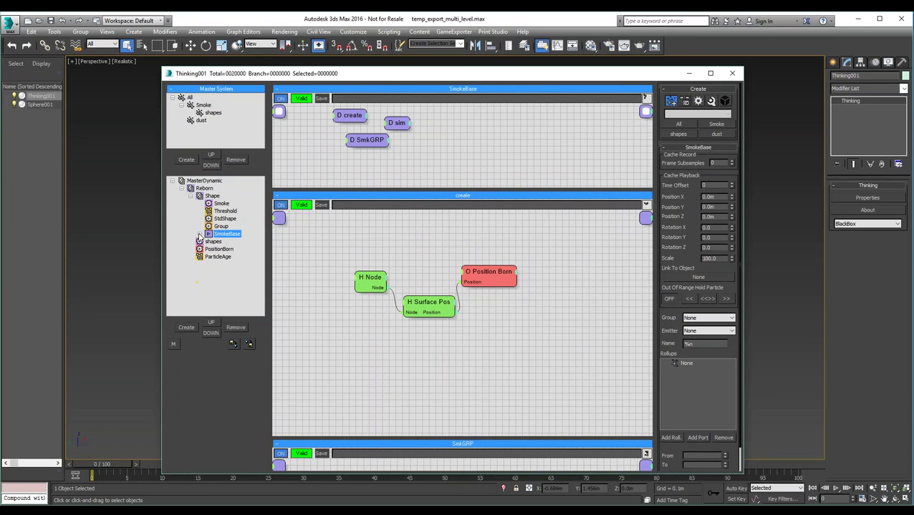
click(212, 196)
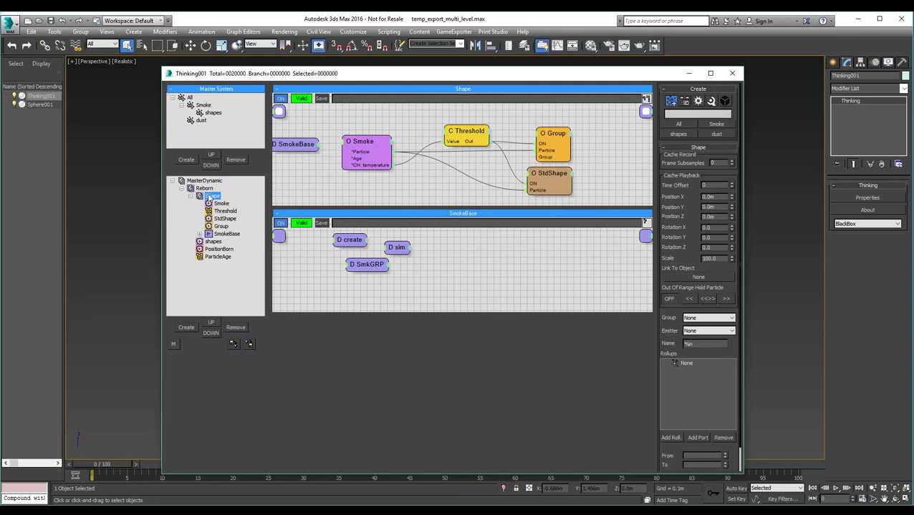
right_click(200, 198)
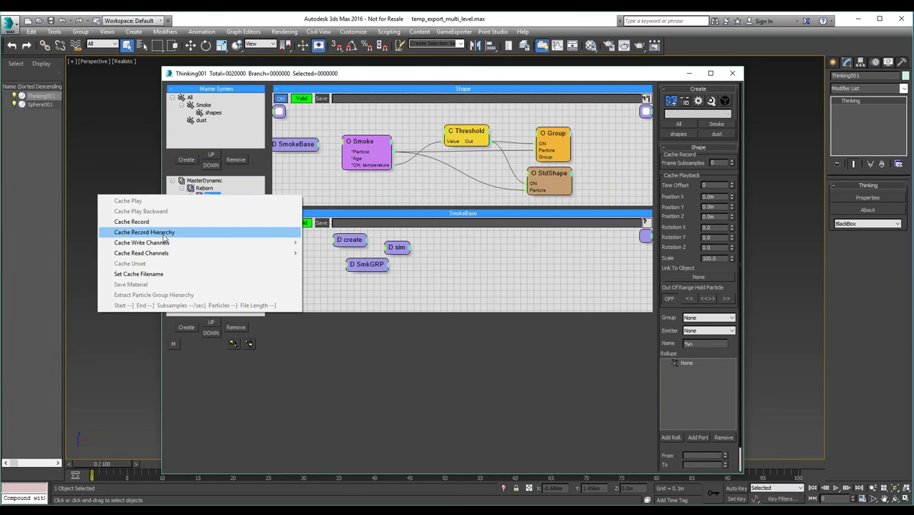
click(153, 223)
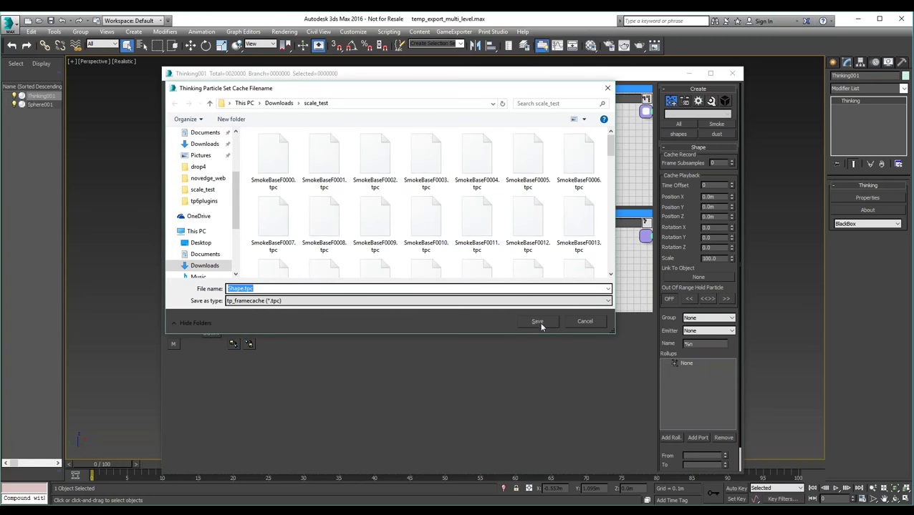
click(541, 324)
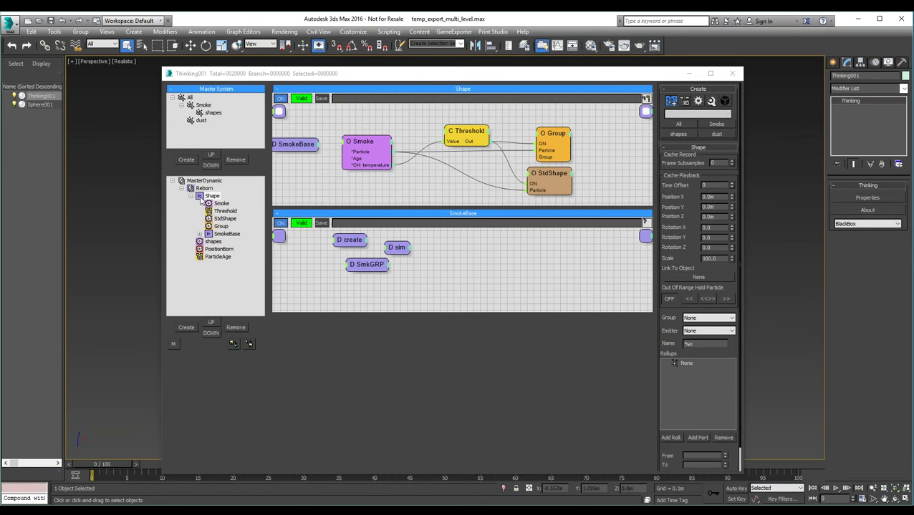
Inspect the recorded cache details and the cache read channels of the Shape dynamic set.
right_click(200, 199)
mouse_move(202, 243)
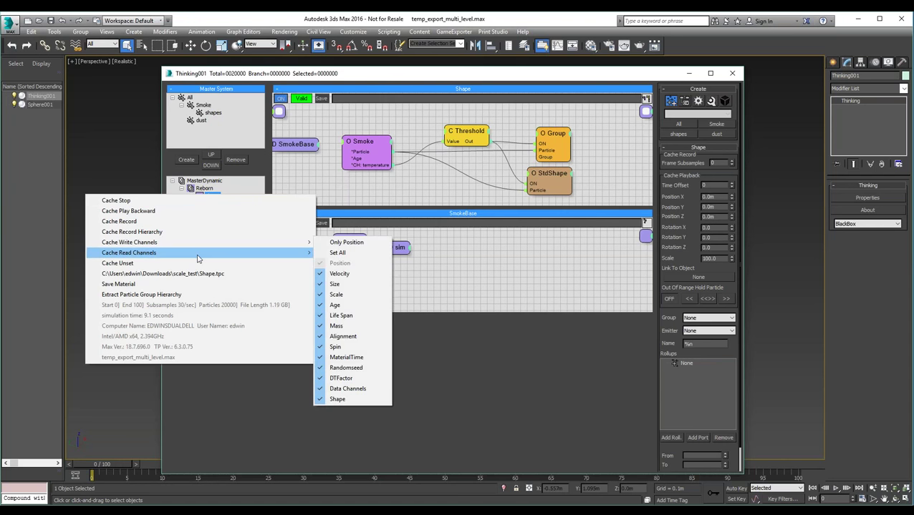
mouse_move(198, 258)
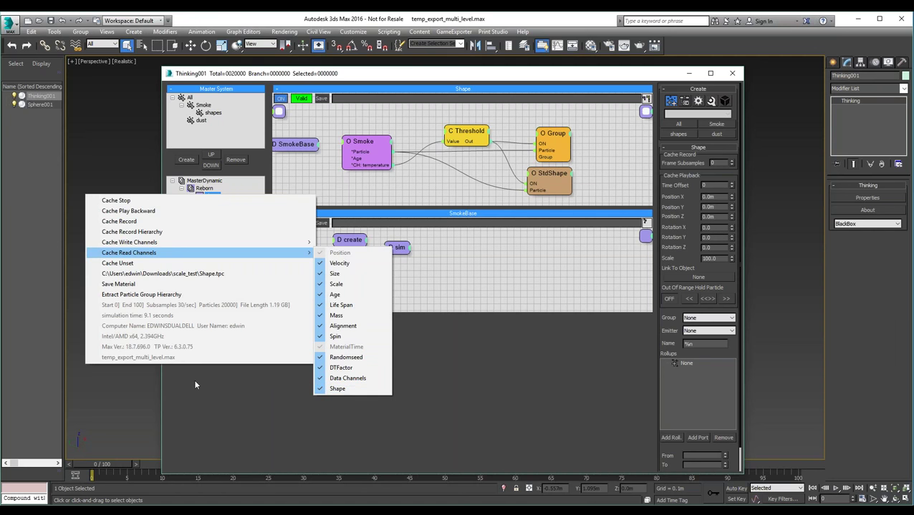
Put the thinkingParticles window away, play the cached Shape simulation in the viewport and rewind it to frame 0.
right_click(267, 74)
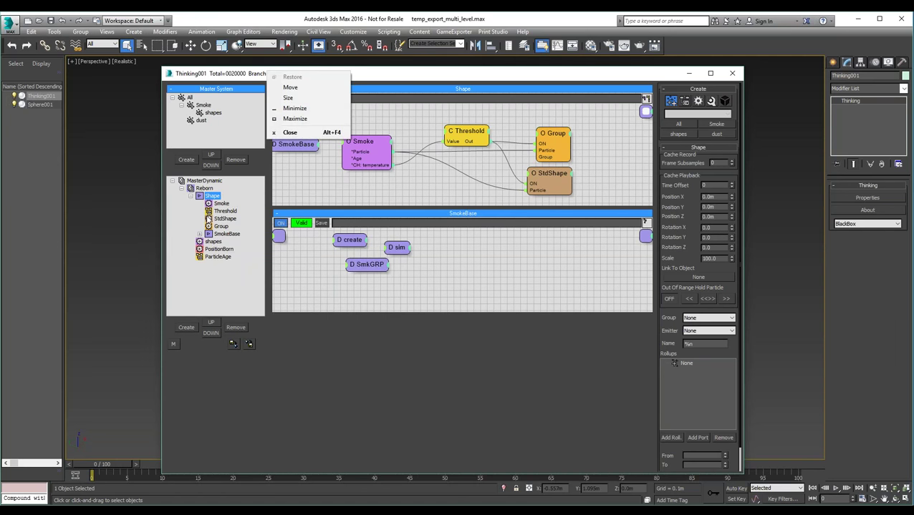
click(467, 79)
click(690, 74)
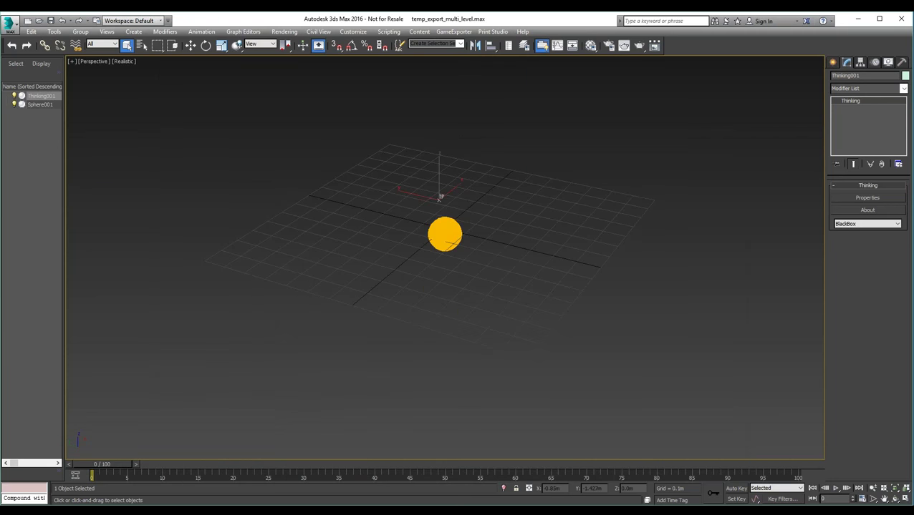
click(835, 487)
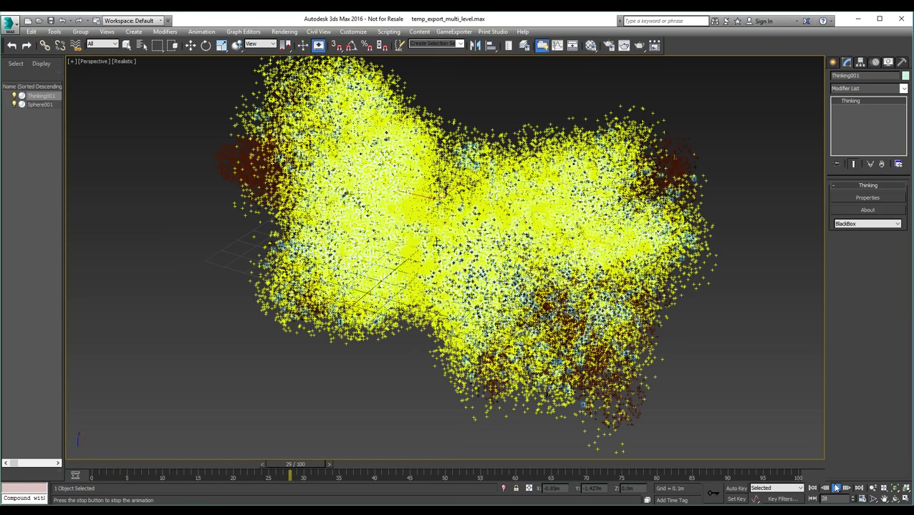
key(Home)
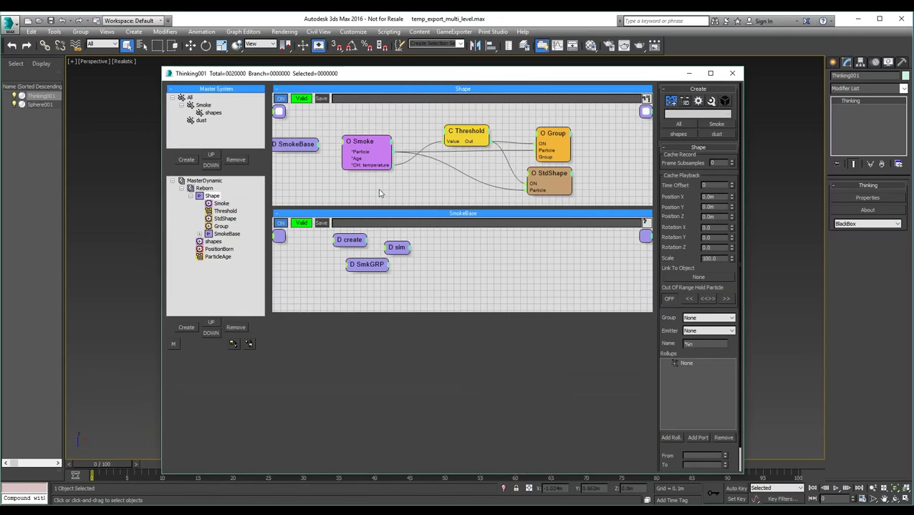
Record a particle cache of the Reborn dynamic set as Reborn.tpc in the scale_test folder.
click(190, 196)
click(190, 197)
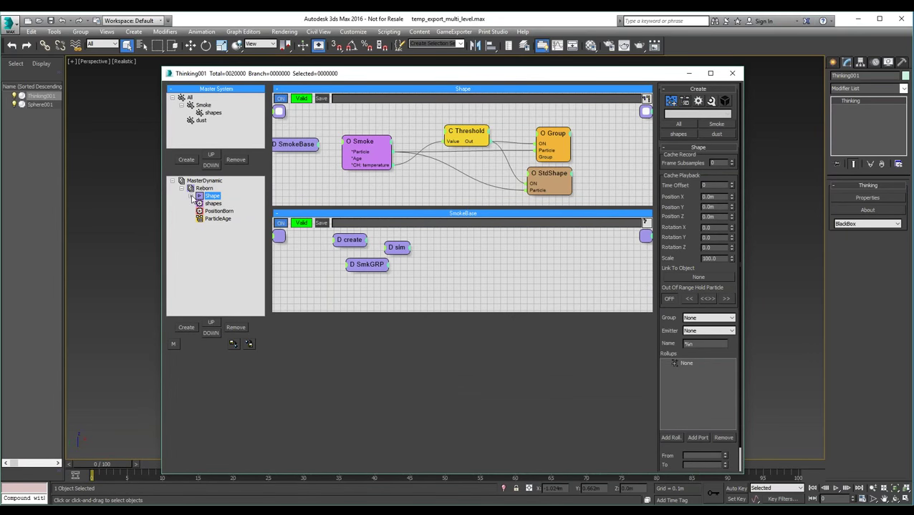
click(191, 196)
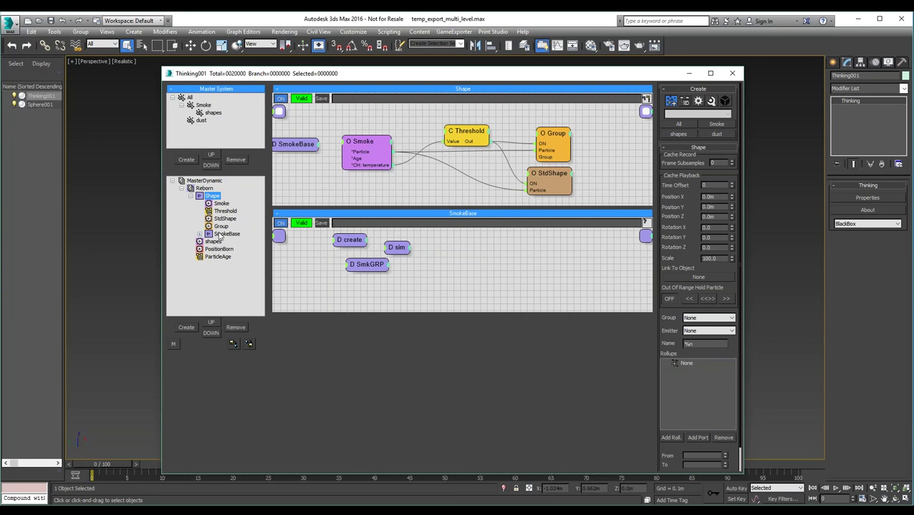
click(192, 188)
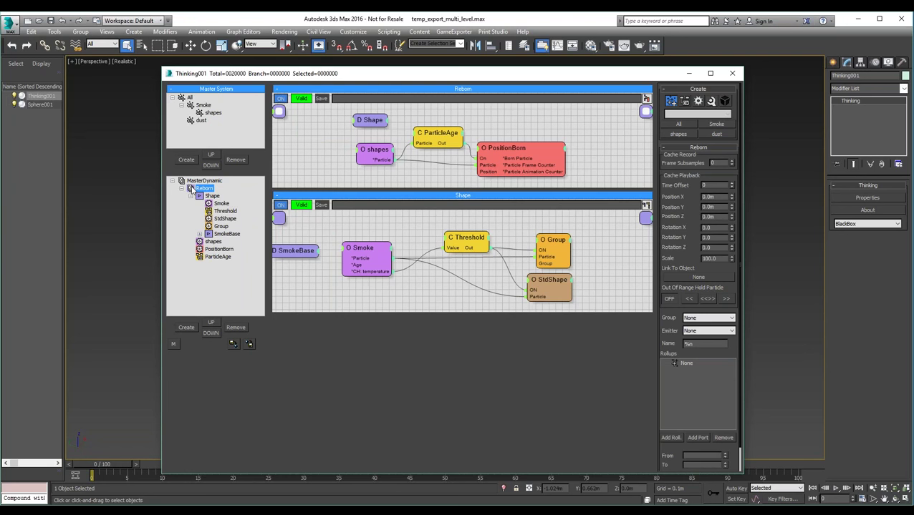
right_click(191, 188)
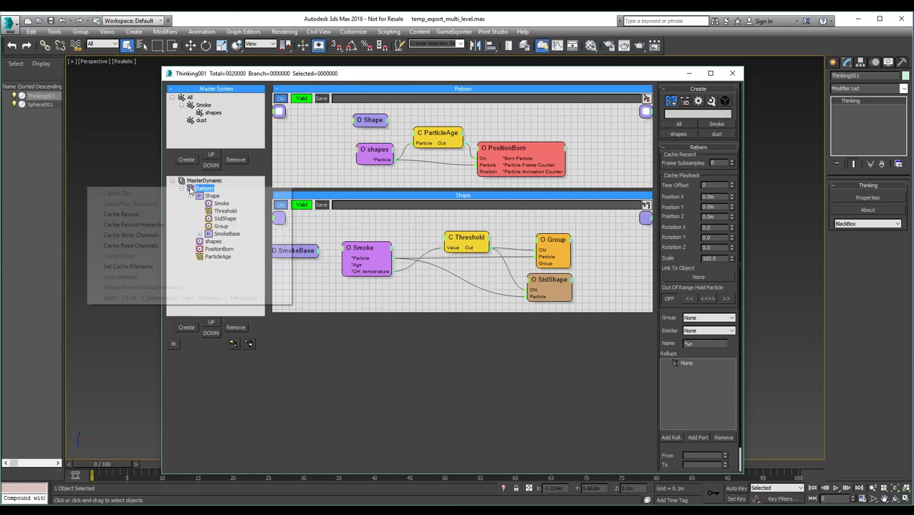
click(141, 213)
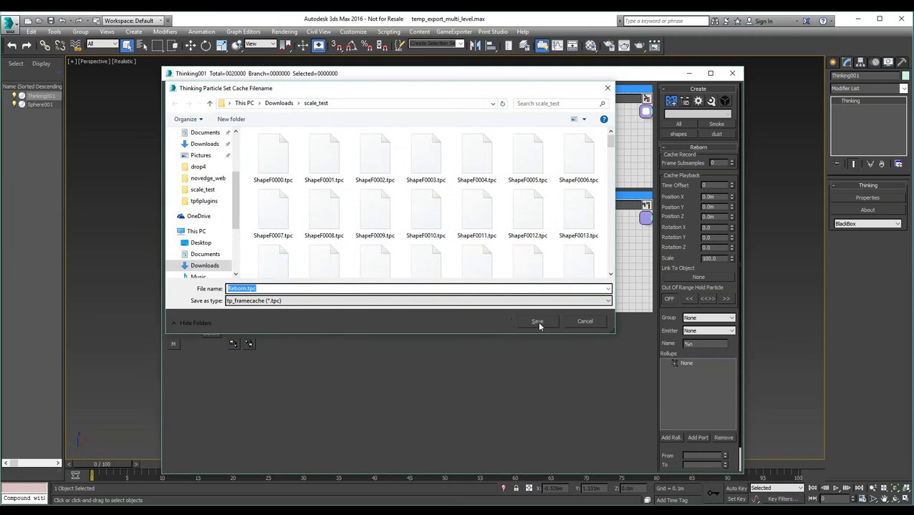
click(537, 322)
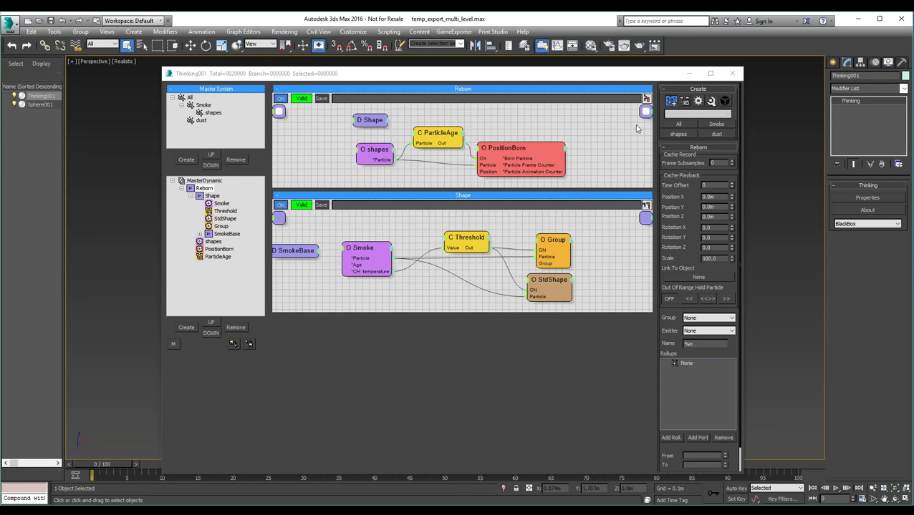
Move the thinkingParticles window aside to clear the viewport and play the cached Reborn simulation.
click(628, 78)
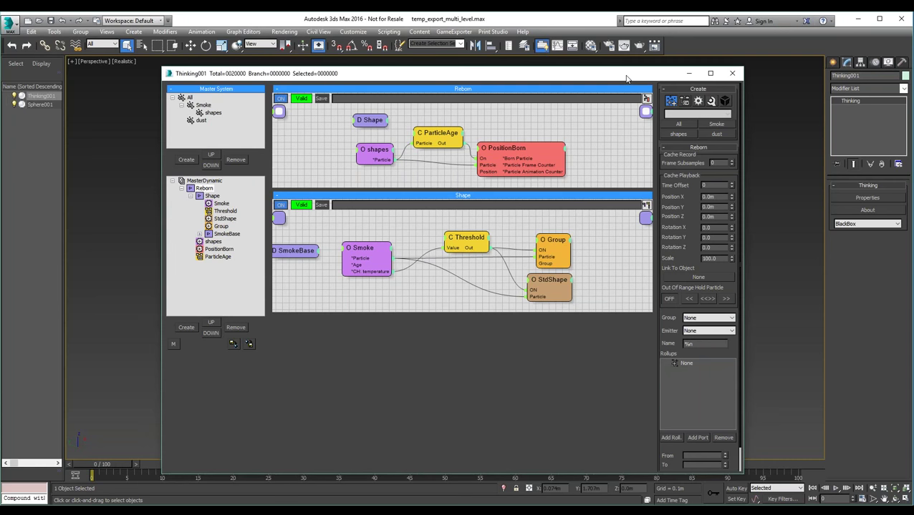
drag(627, 78, 23, 70)
click(836, 489)
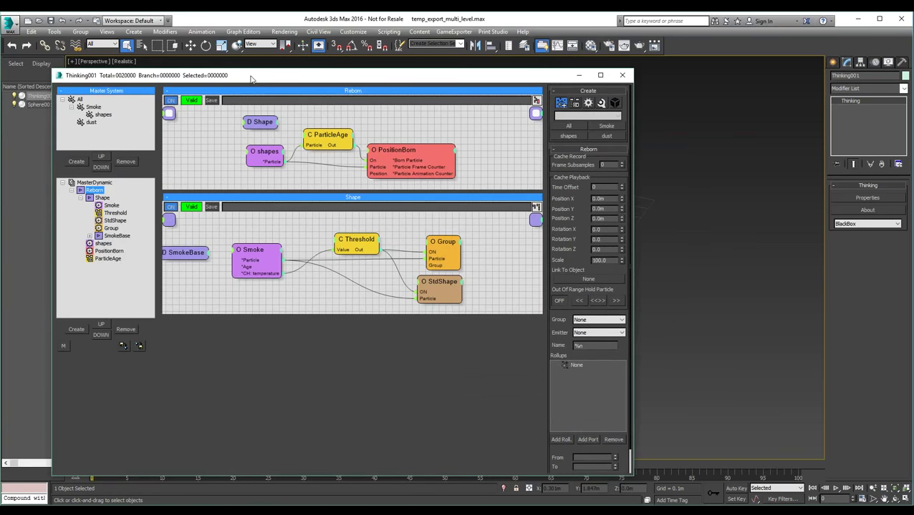
Open the hierarchy cache recording for the Reborn dynamic set and examine the cache info of SmokeBase.
drag(243, 78, 255, 75)
right_click(92, 185)
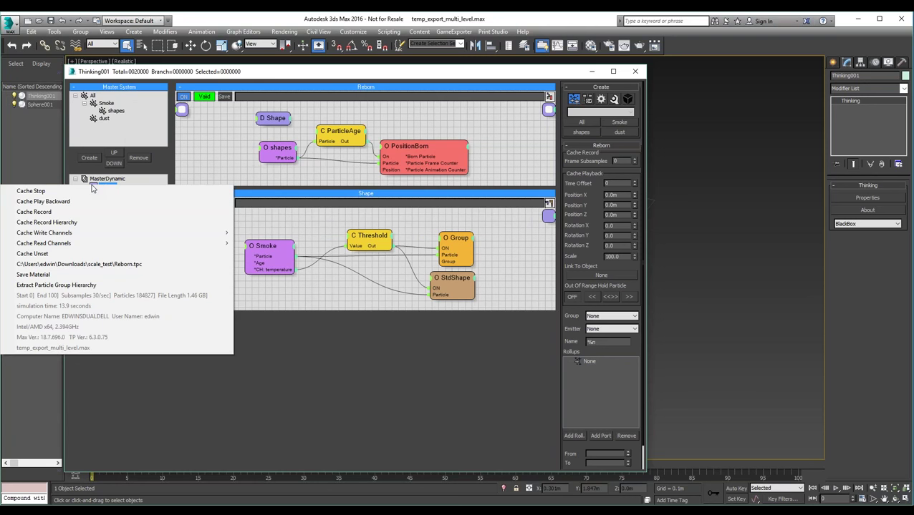
click(46, 223)
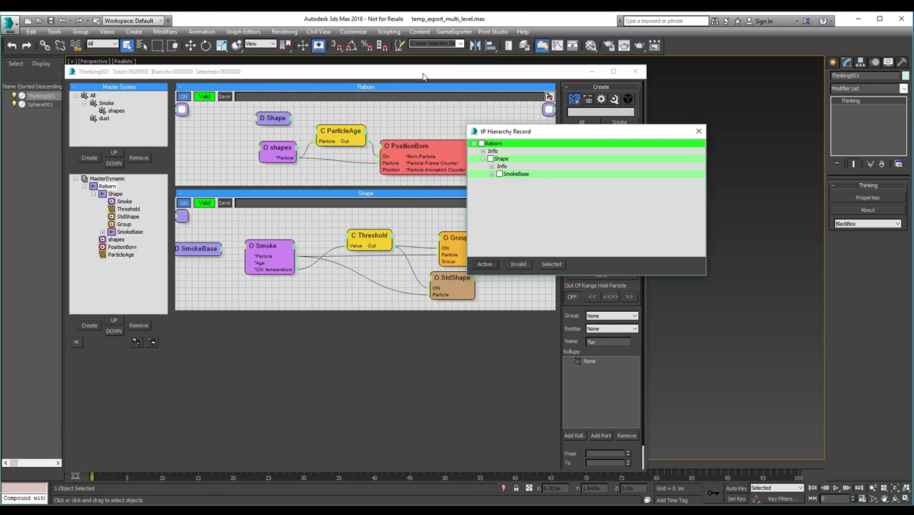
click(492, 174)
click(500, 182)
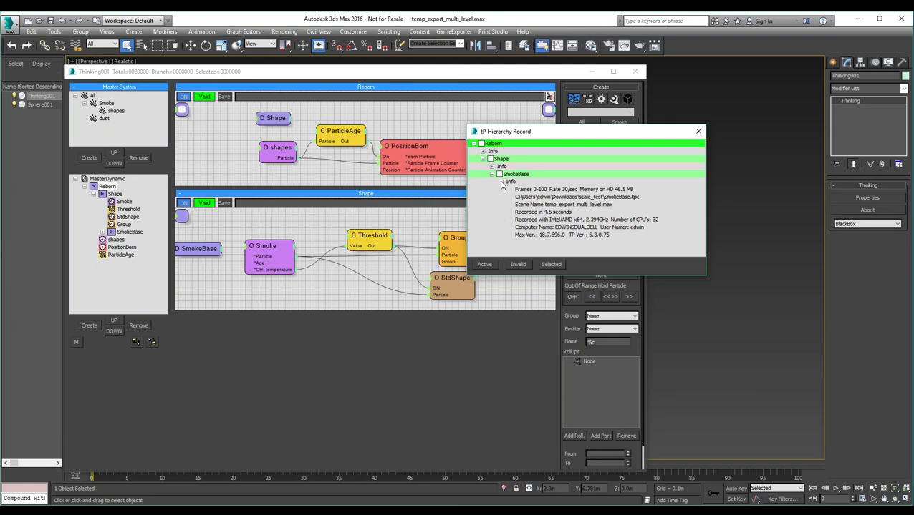
click(500, 182)
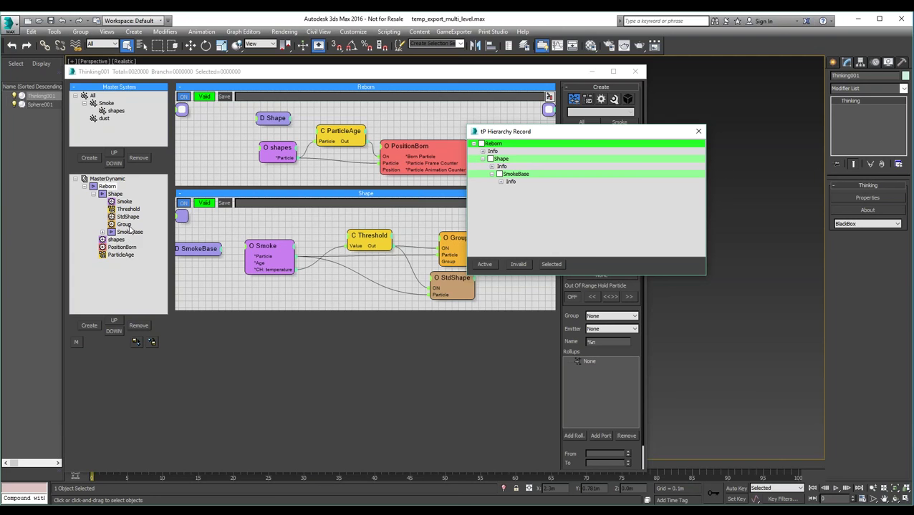
Set Threshold 1 of the Threshold condition in the Shape dynamic set to 1.98 and re-record only the invalid caches.
click(116, 195)
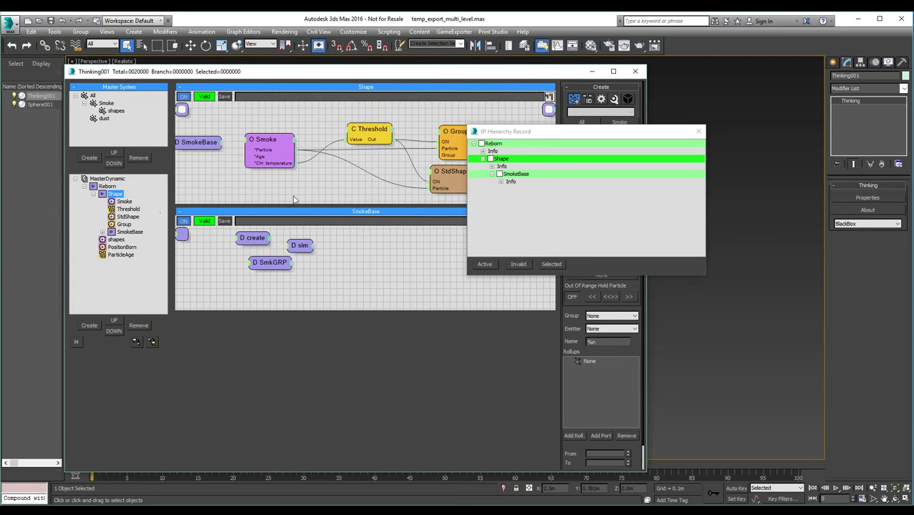
click(125, 202)
drag(616, 134, 429, 316)
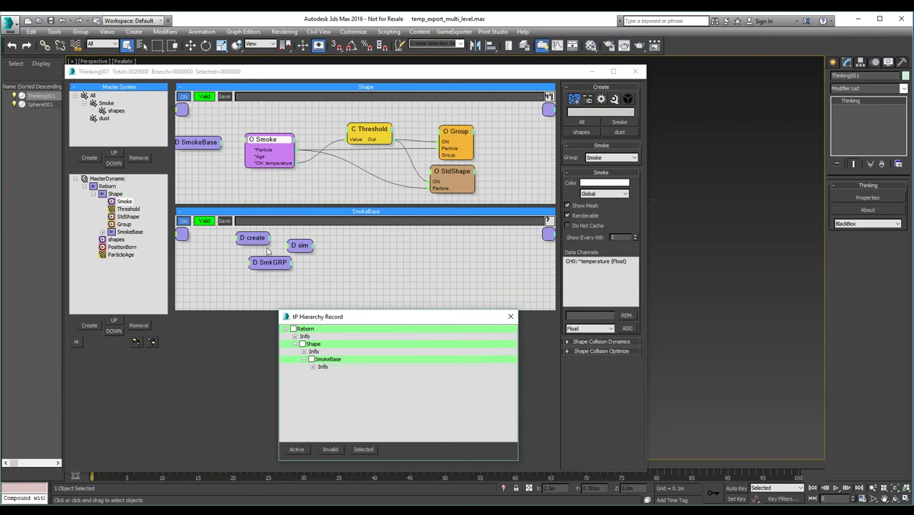
click(129, 209)
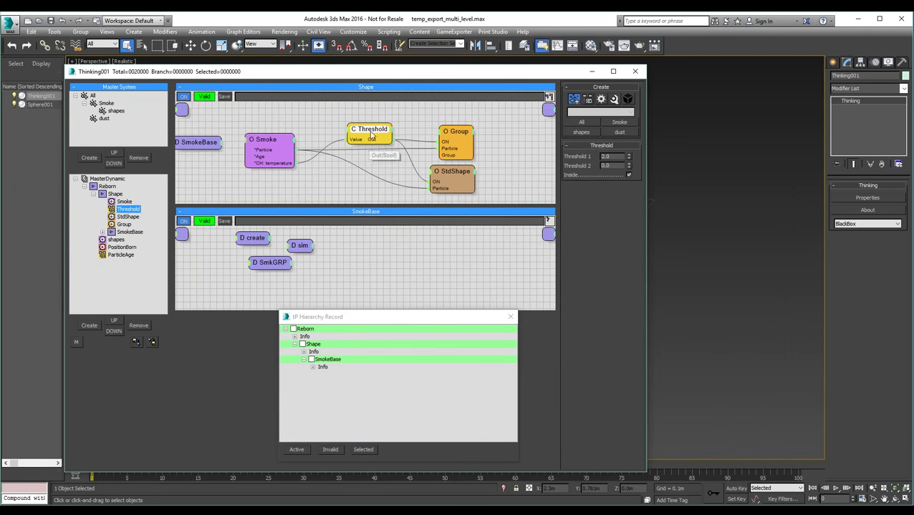
click(628, 158)
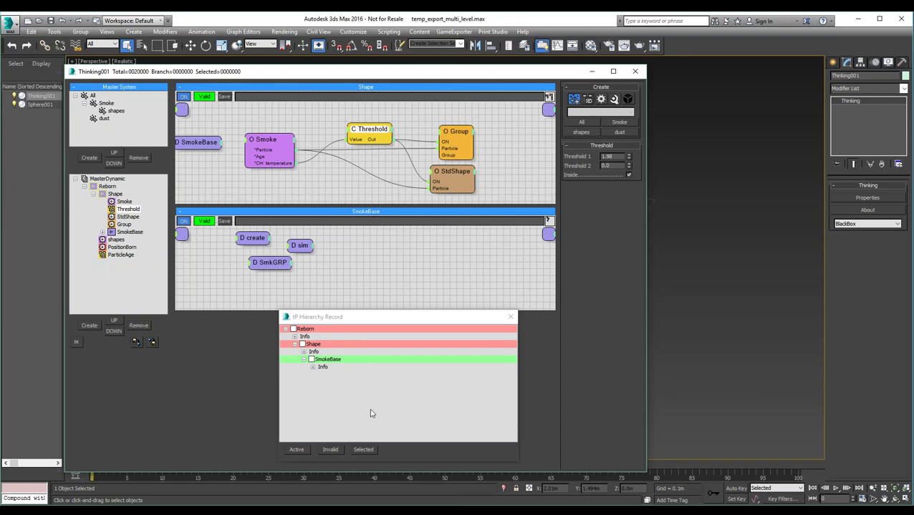
click(331, 449)
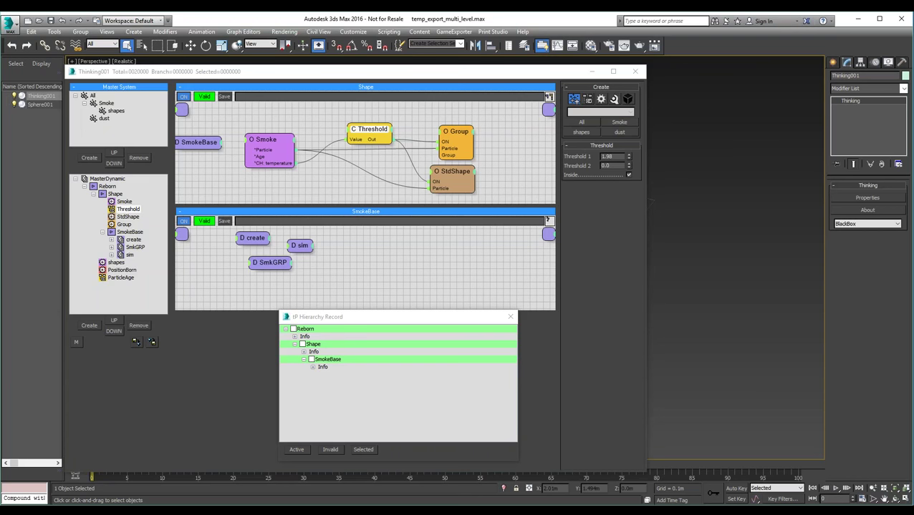
Set the Pistol Shot count of SmokeBase's Position Born operator to 20001 and re-record all invalid caches in the hierarchy.
click(132, 233)
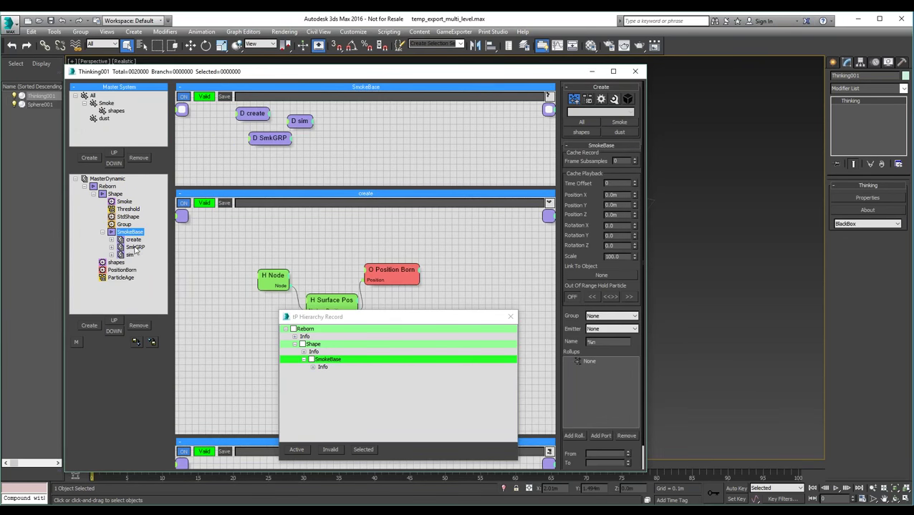
click(413, 278)
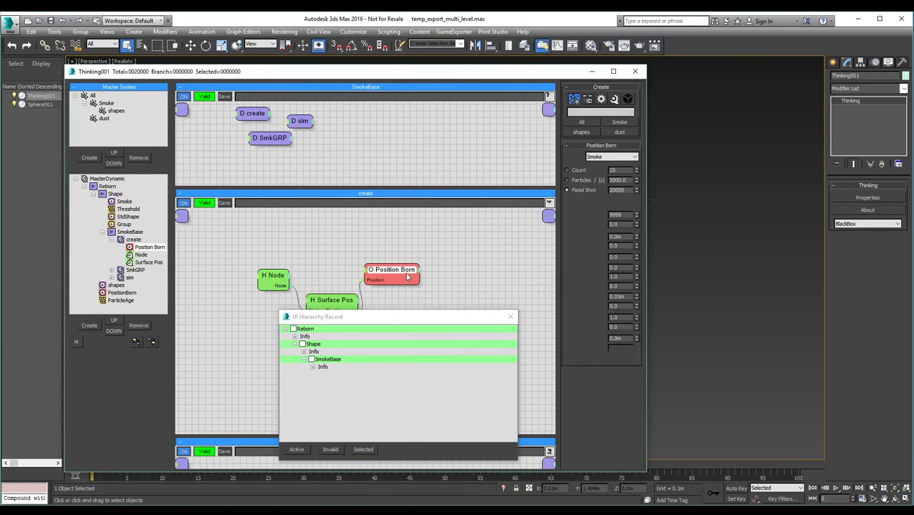
click(636, 187)
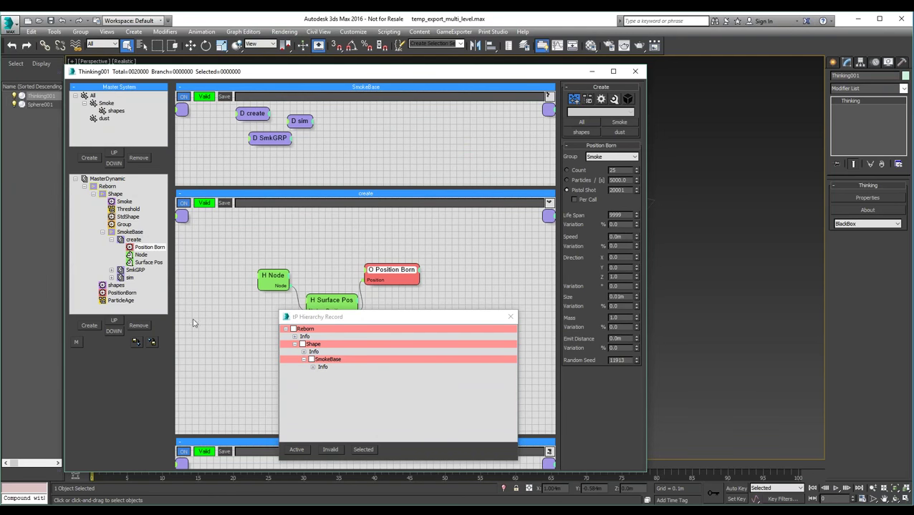
click(330, 450)
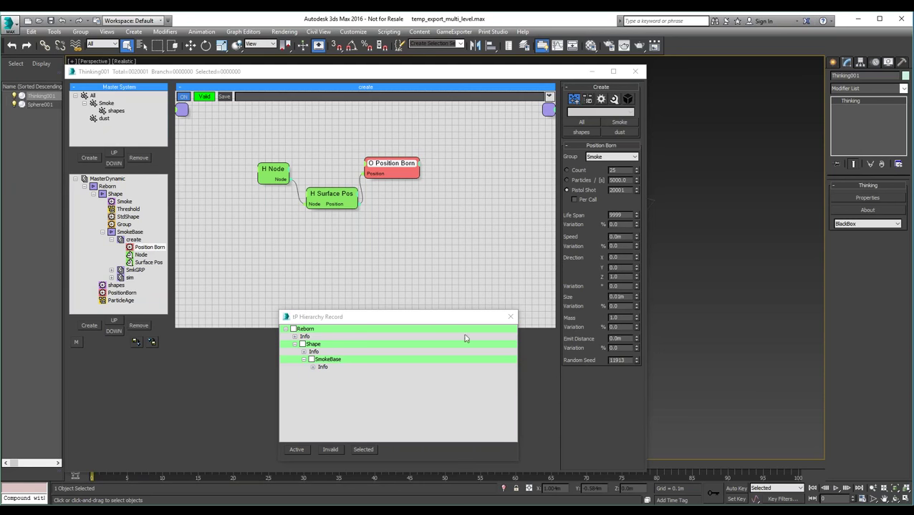
Close the hierarchy recording, move the thinkingParticles window off the viewport and play the re-cached simulation from frame 0.
click(511, 317)
drag(551, 72, 1, 83)
click(811, 489)
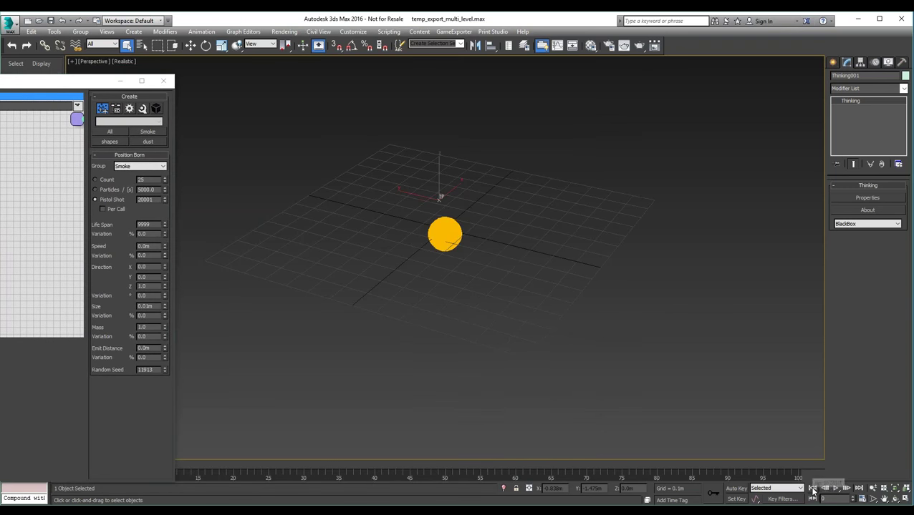
click(835, 488)
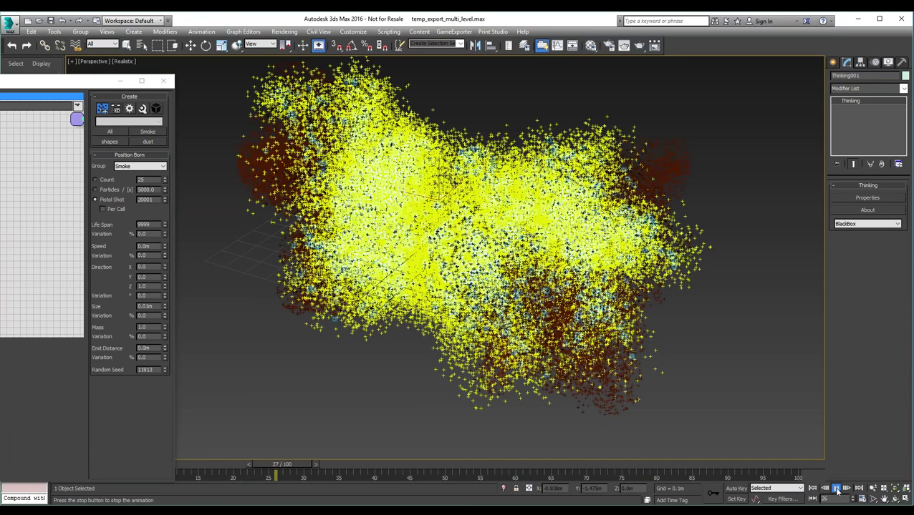
Stop the playback, examine the Reborn TPC cache files in the scale_test folder and minimize that folder window.
click(836, 489)
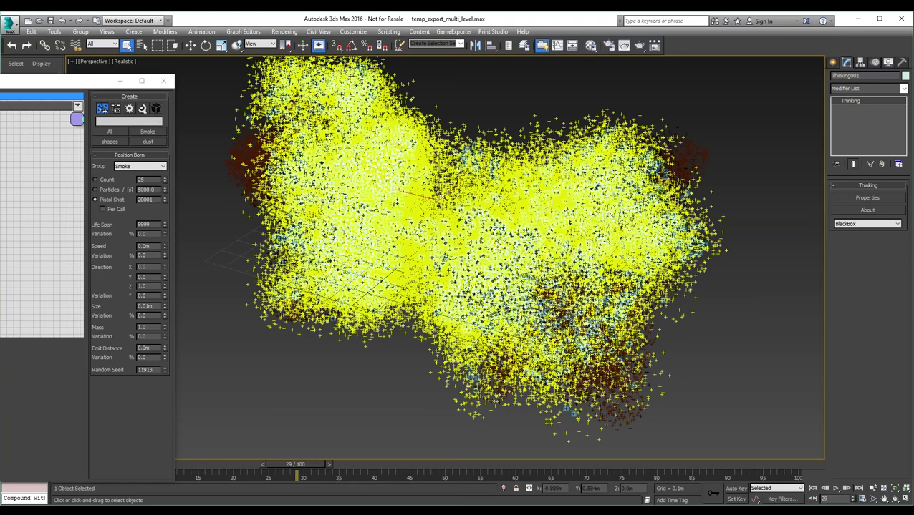
key(alt+Tab)
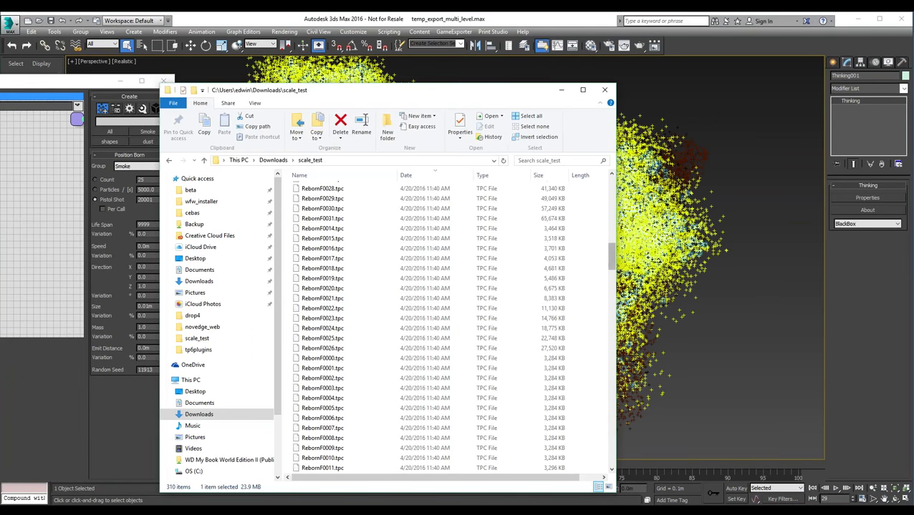
drag(608, 233, 597, 193)
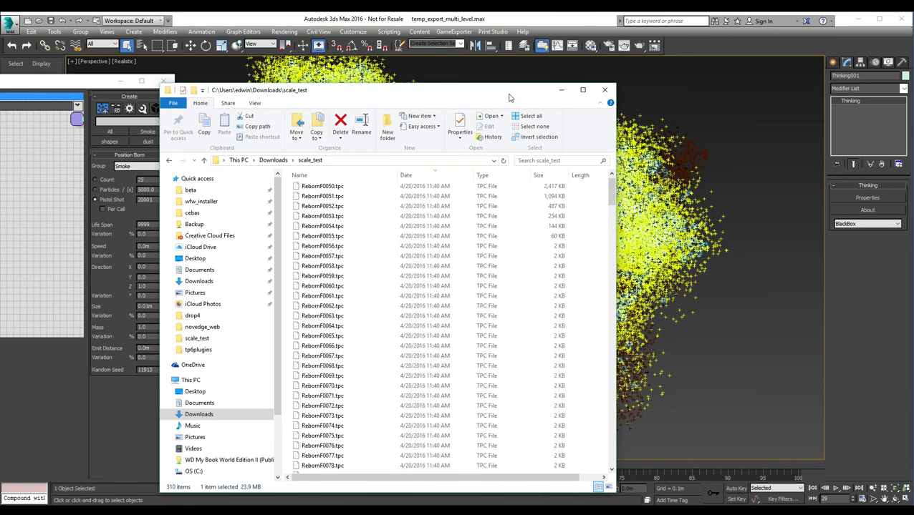
drag(509, 98, 493, 94)
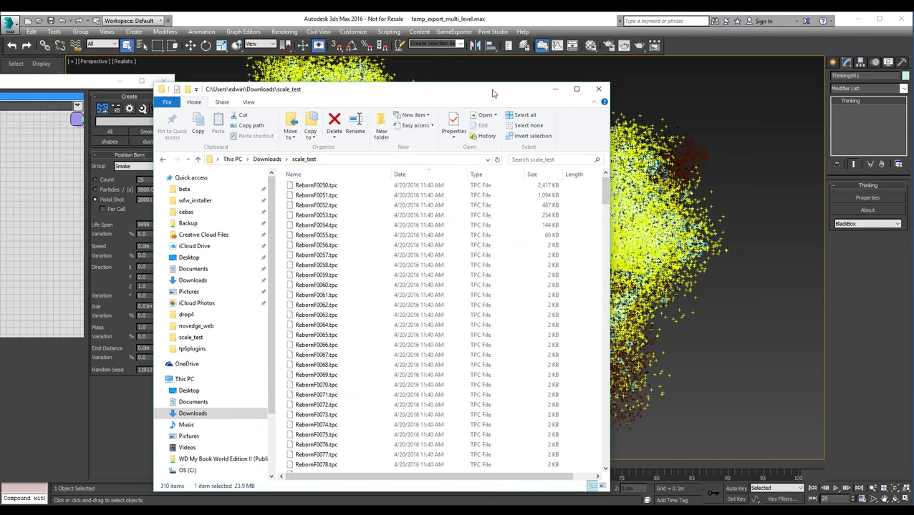
click(555, 89)
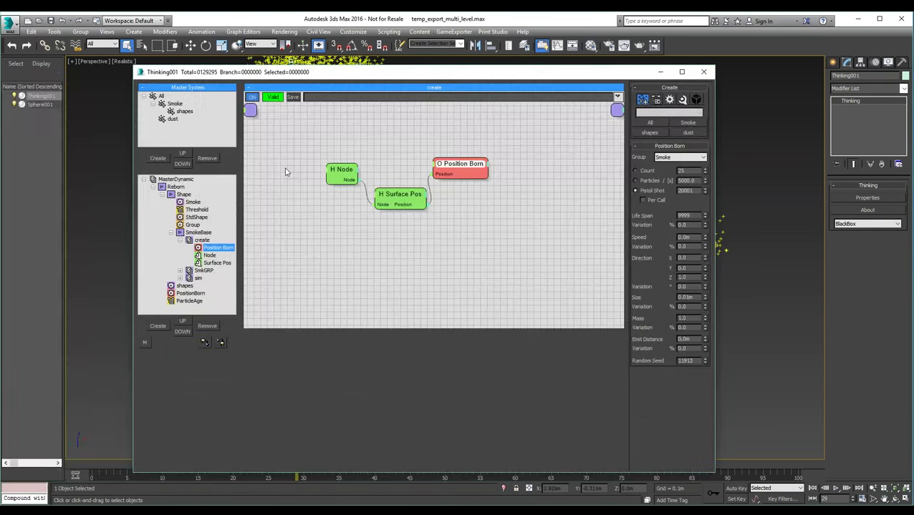
Close the thinkingParticles window and load the scene TP6.3_Flow_Skull_rt_playback.max, continuing past the missing external files.
click(705, 75)
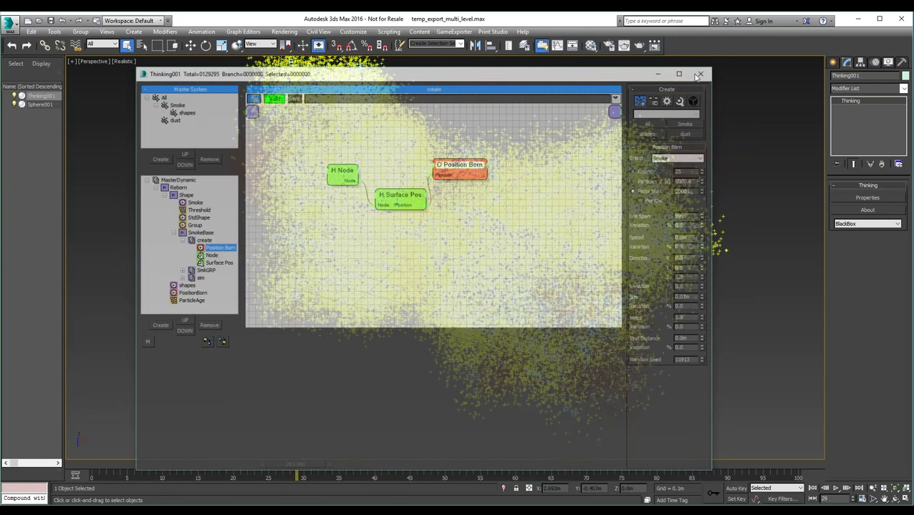
click(10, 25)
mouse_move(44, 95)
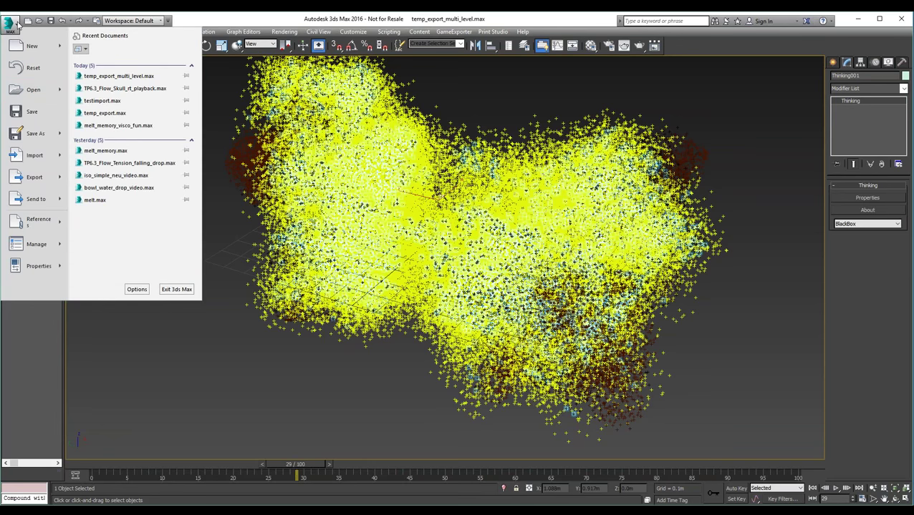
click(124, 89)
click(457, 279)
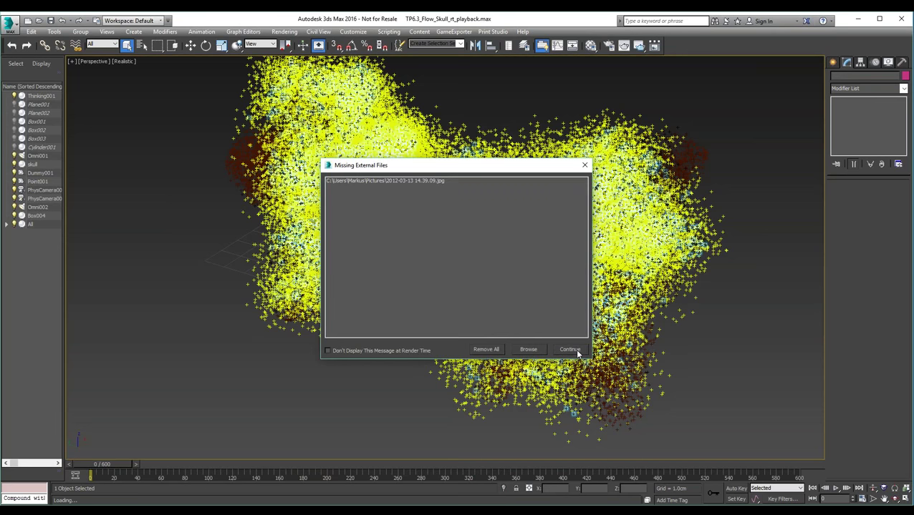
click(570, 350)
click(537, 313)
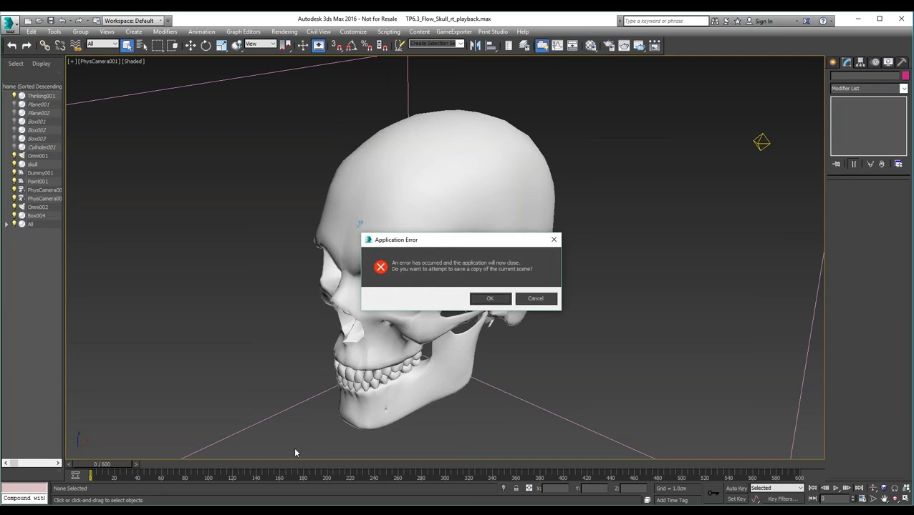
key(Return)
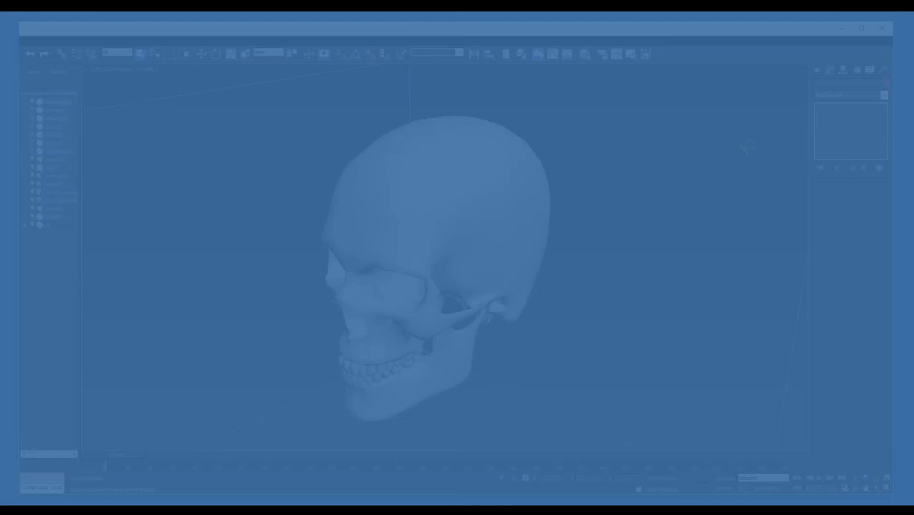
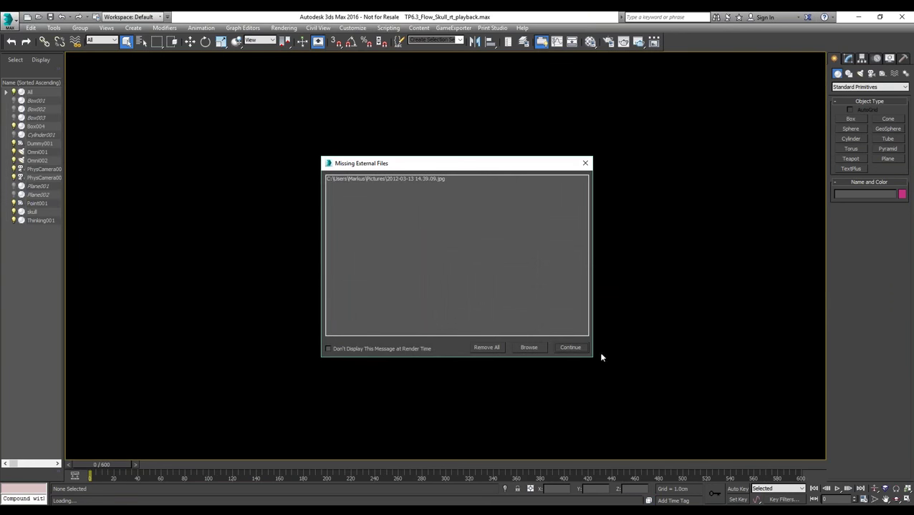
click(574, 348)
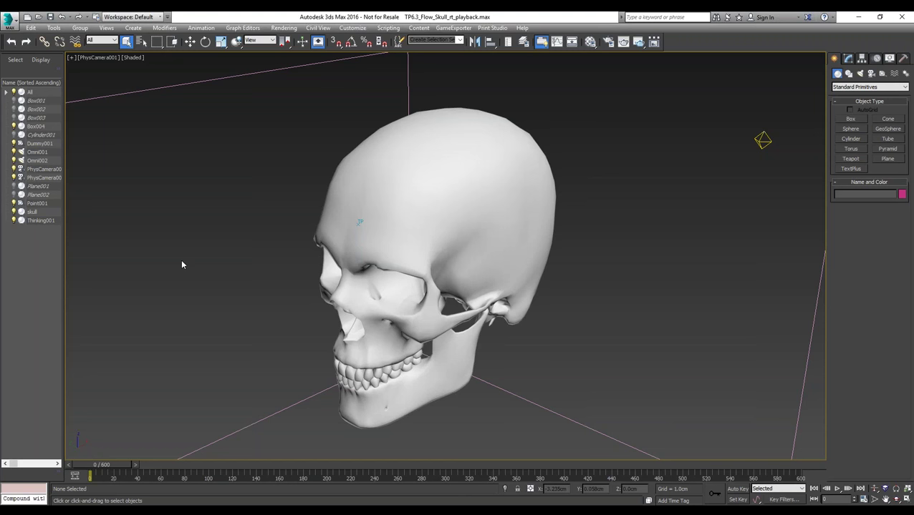
Play the cached fluid splash over the skull, pausing it to inspect the mesh, and replay it from frame 0.
click(836, 489)
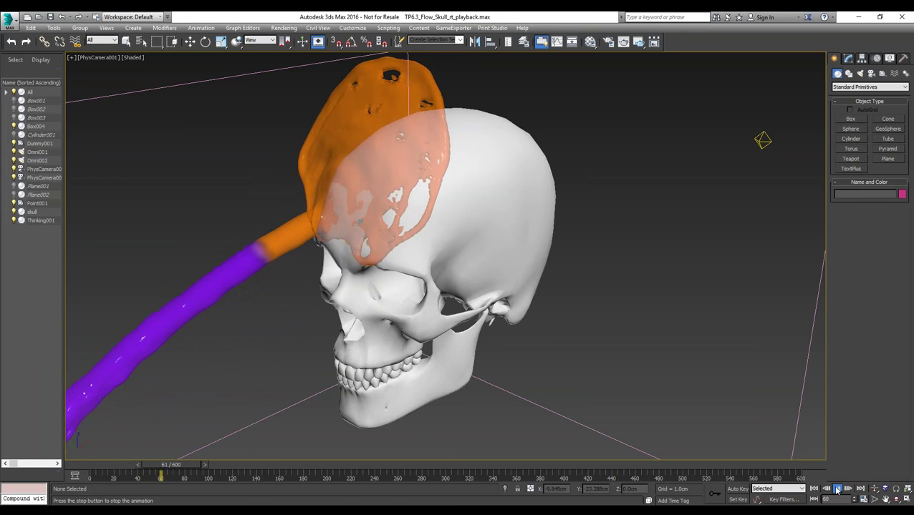
click(836, 490)
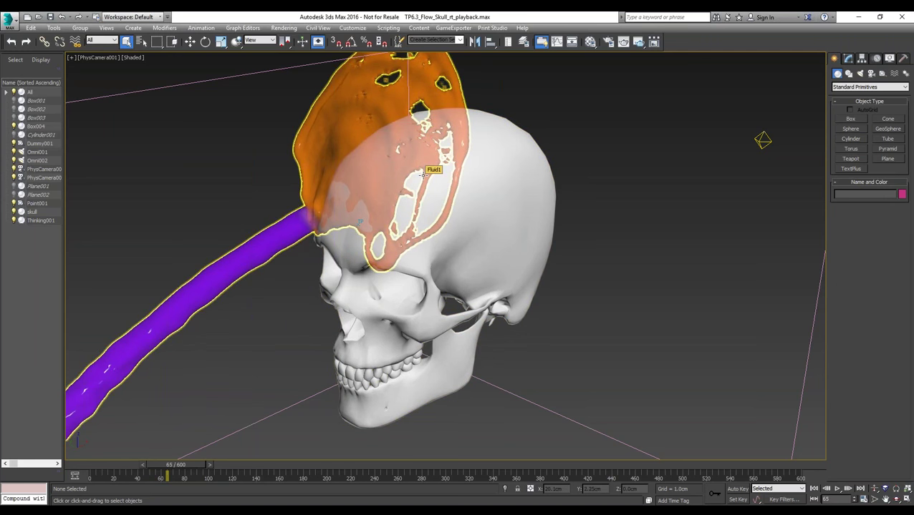
click(837, 489)
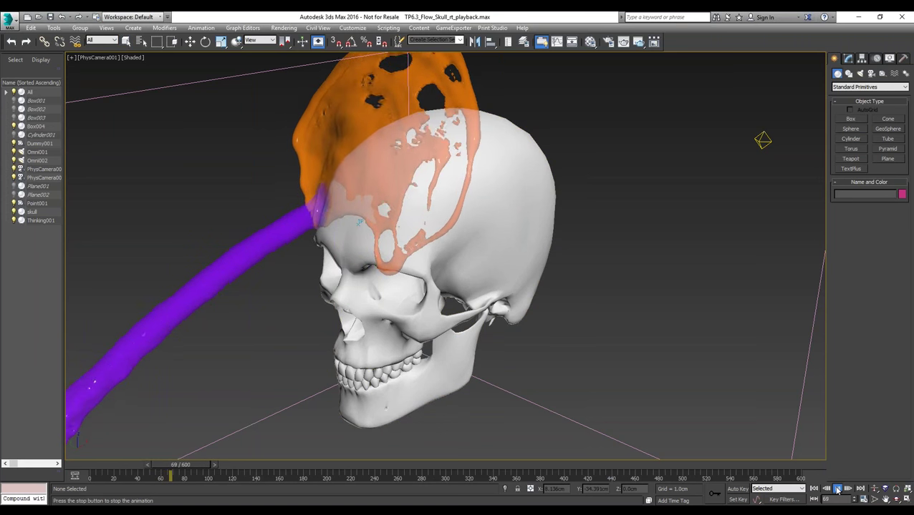
click(837, 489)
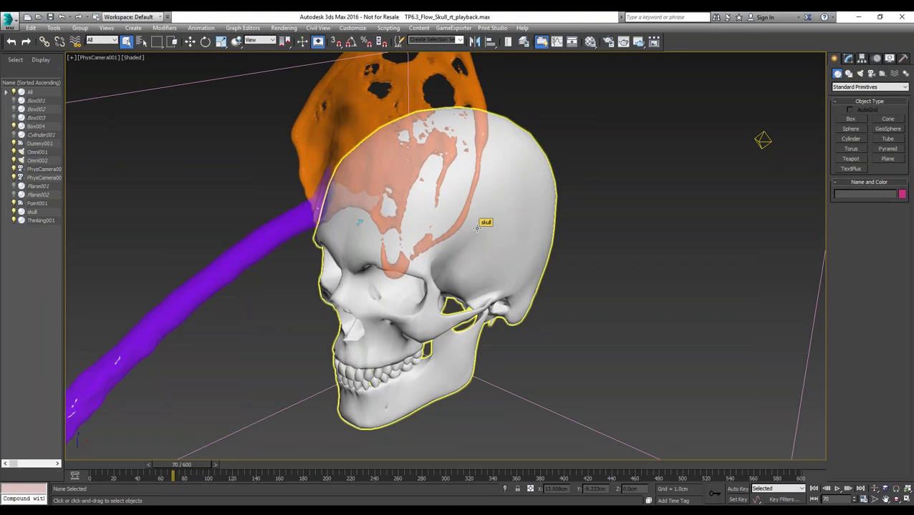
click(814, 490)
click(836, 489)
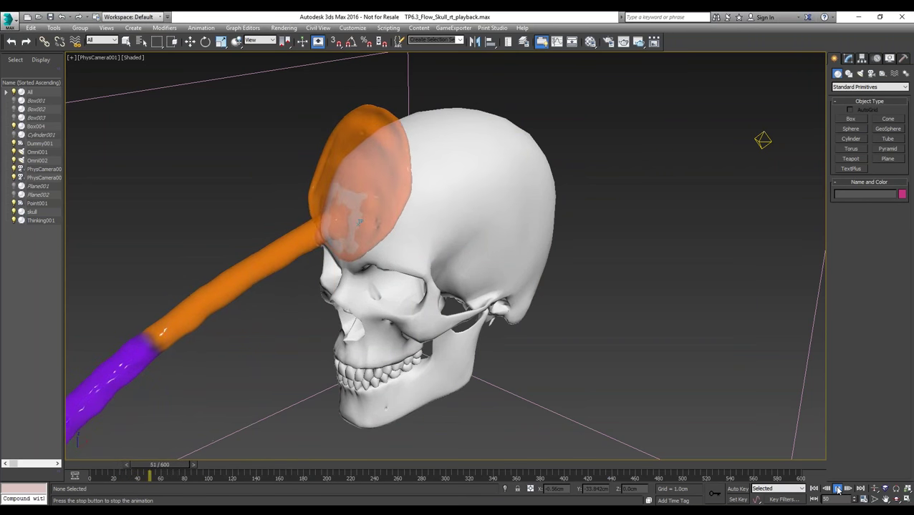
Stop the playback, watch the rendered videos skull_splash_rt_moskito_07.mov and skull_splash_rt_moskito_06.mov, and close them.
click(838, 490)
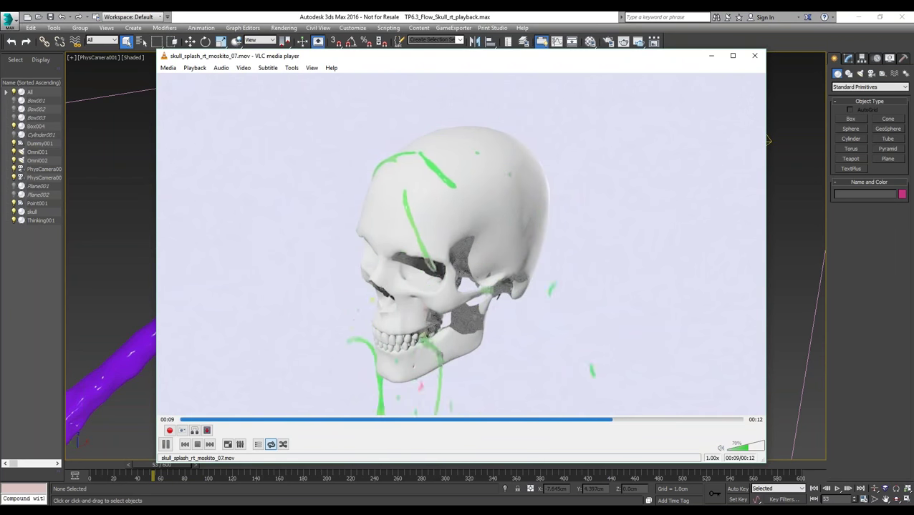
click(754, 55)
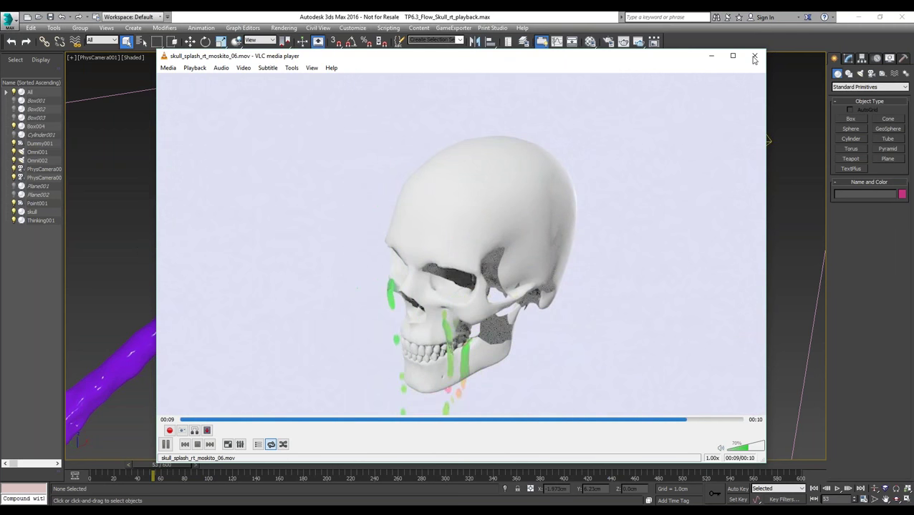
click(754, 57)
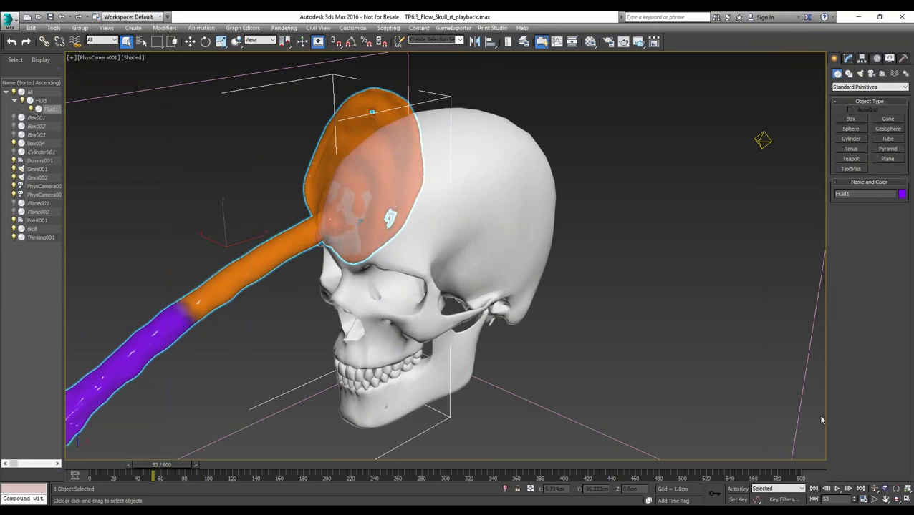
Start an ActiveShade render of PhysCamera001 with moskitoRender and place its window beside the skull.
click(608, 43)
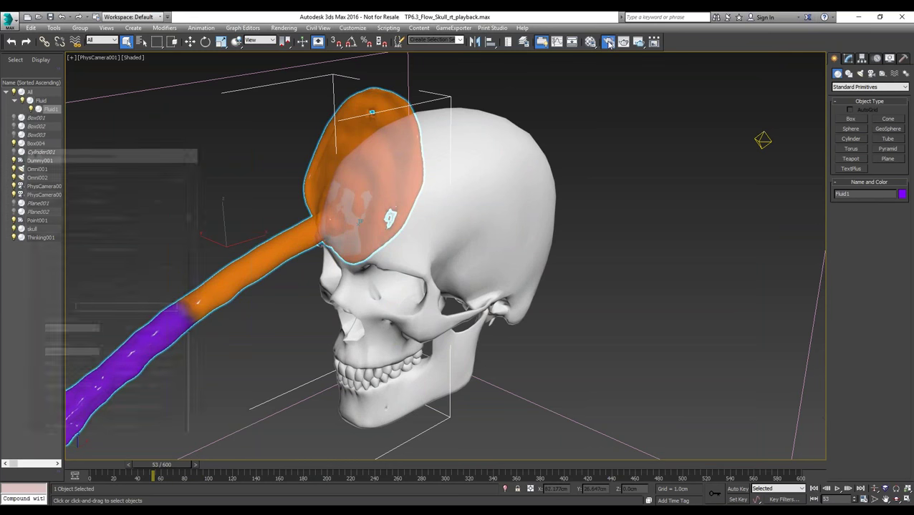
drag(104, 153, 505, 144)
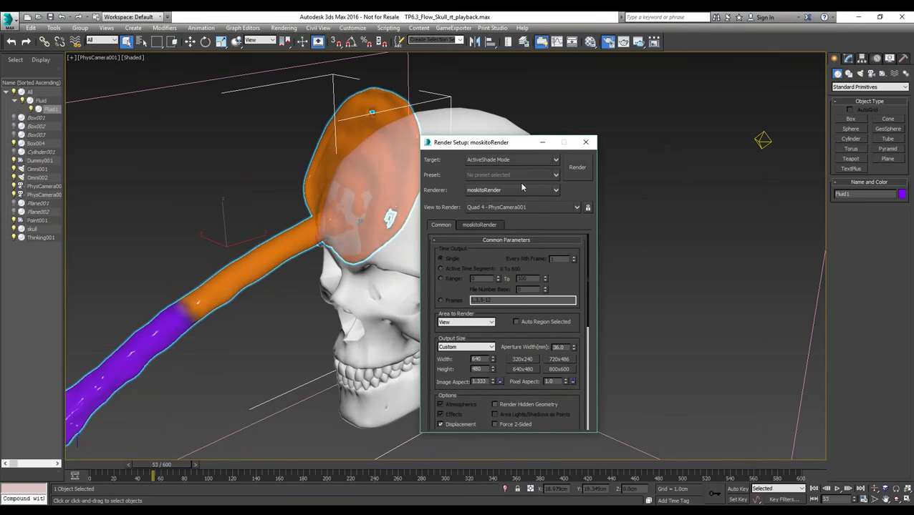
click(577, 168)
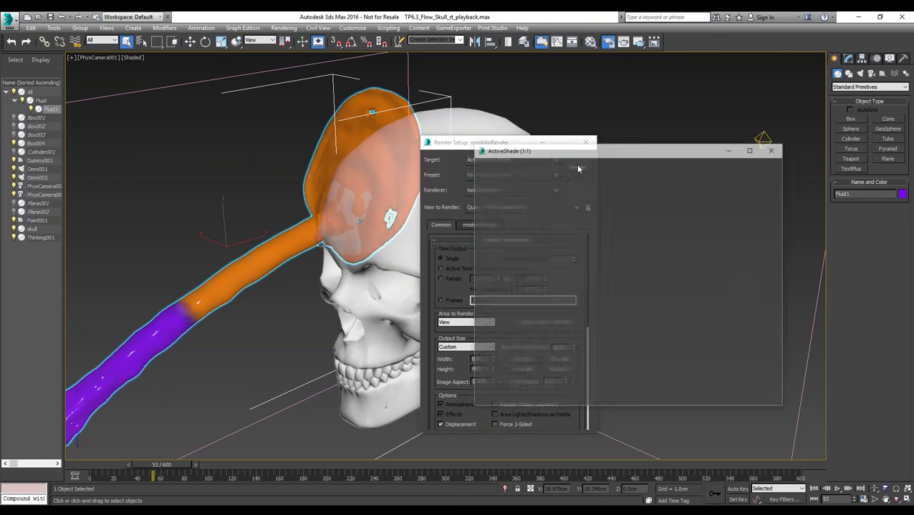
drag(580, 151, 691, 60)
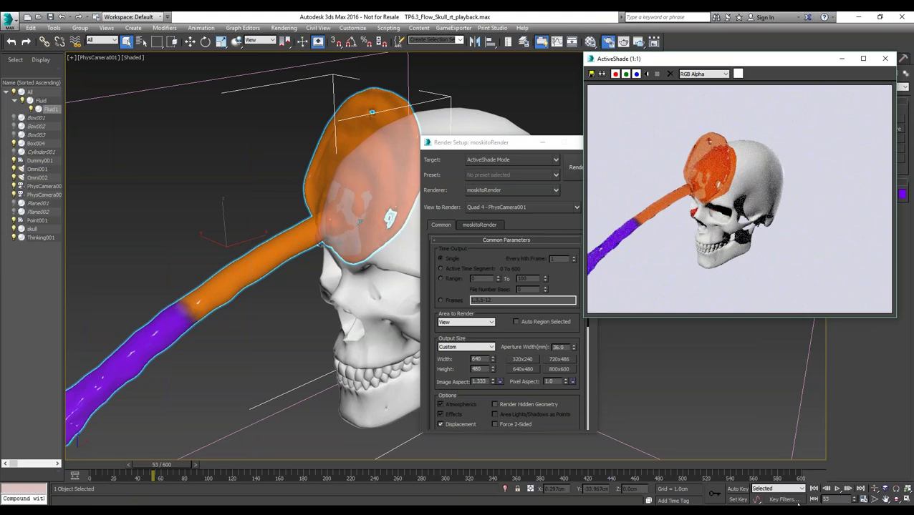
Play the fluid animation from frame 0 with ActiveShade updating and stop it at frame 70.
click(813, 489)
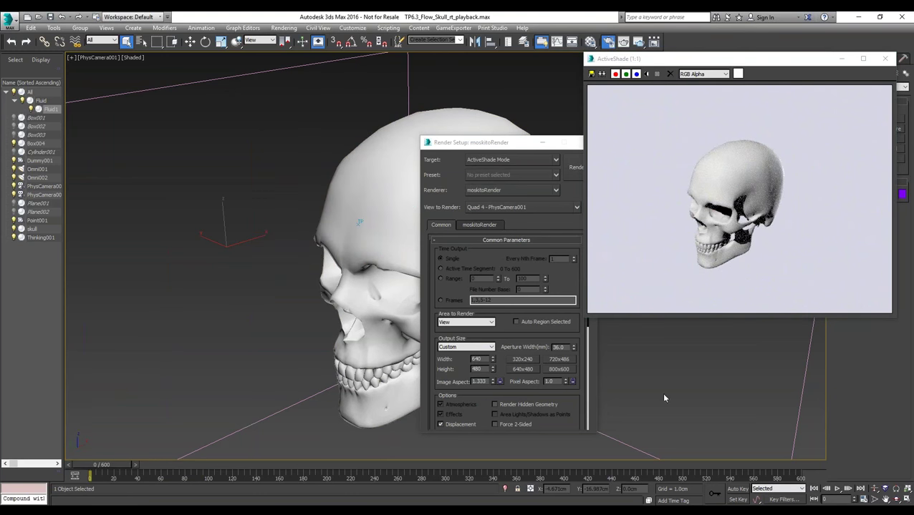
click(836, 489)
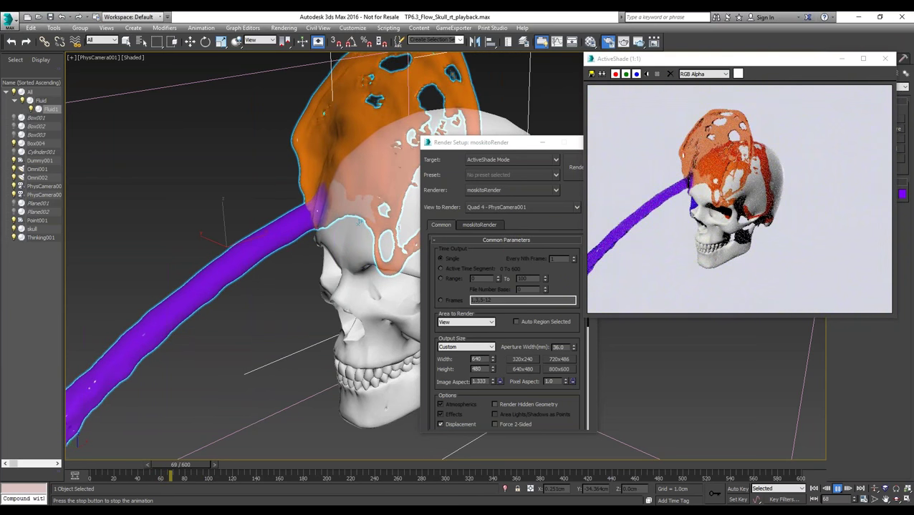
click(838, 490)
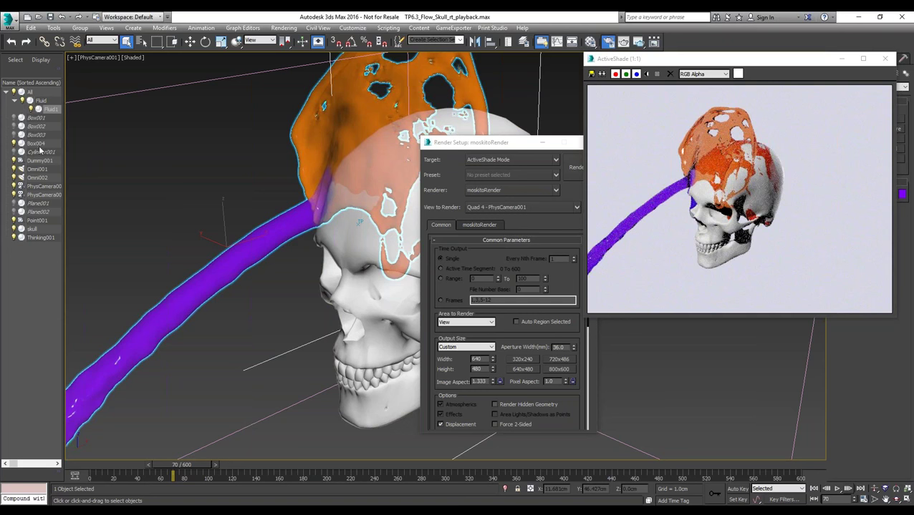
Close the ActiveShade render and open the thinkingParticles setup of Thinking001.
click(39, 237)
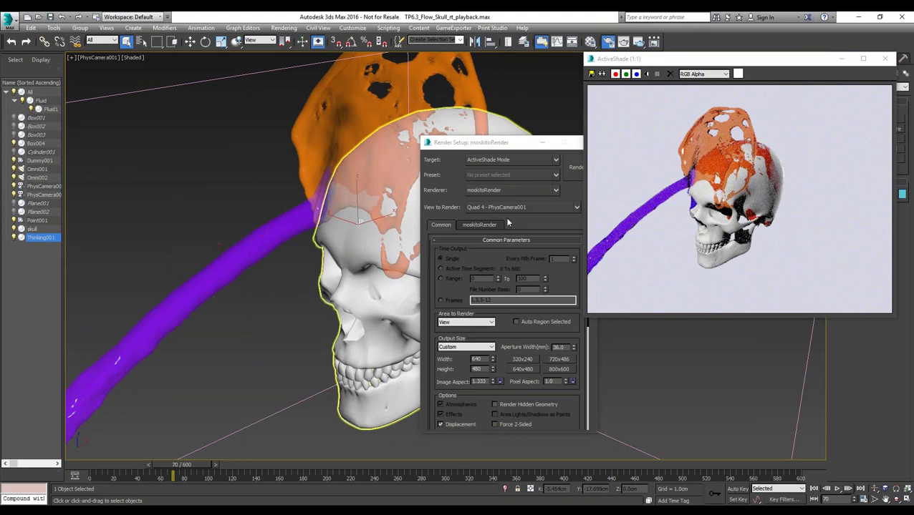
drag(778, 55, 681, 28)
click(848, 58)
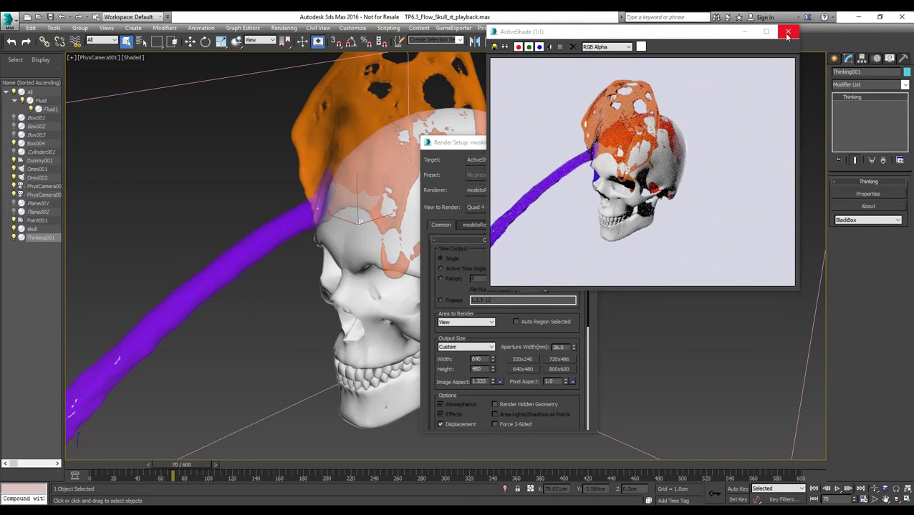
click(787, 34)
click(881, 194)
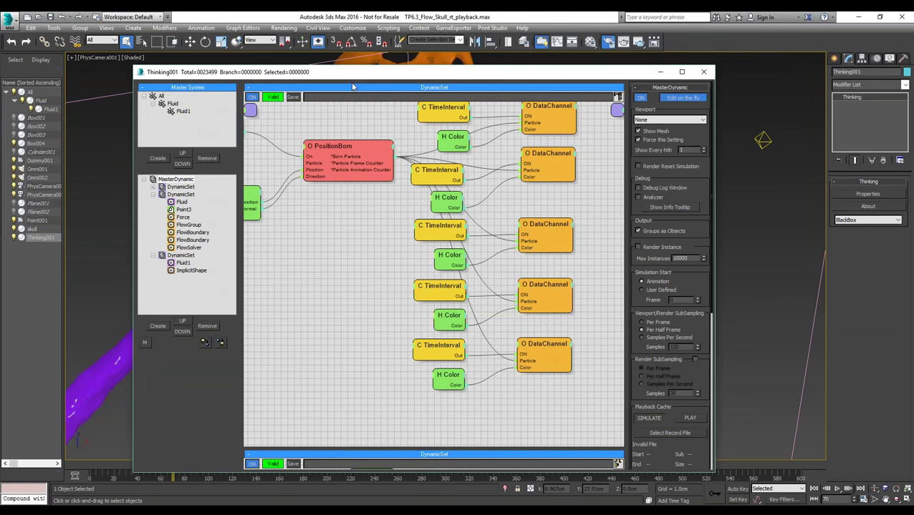
Open the FlowGroup operator in the second DynamicSet and examine its SPH2 fluid settings.
drag(356, 81, 501, 84)
click(342, 202)
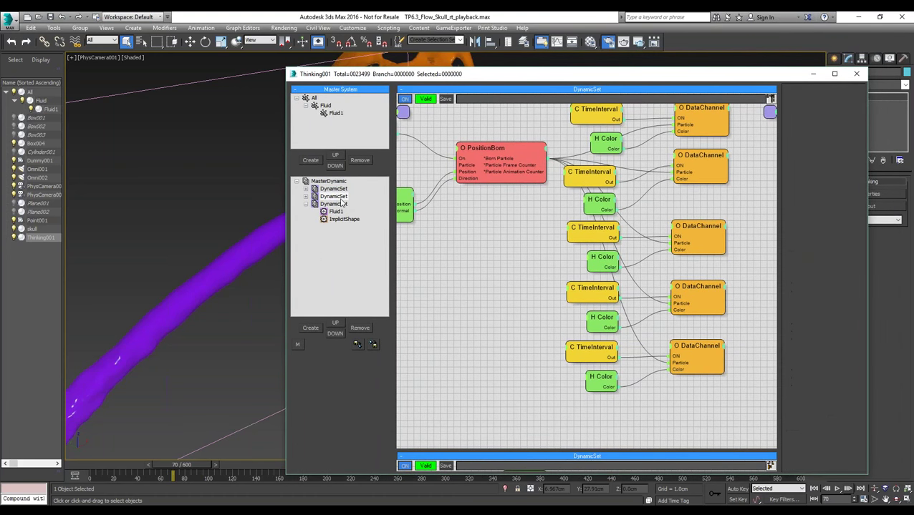
click(472, 198)
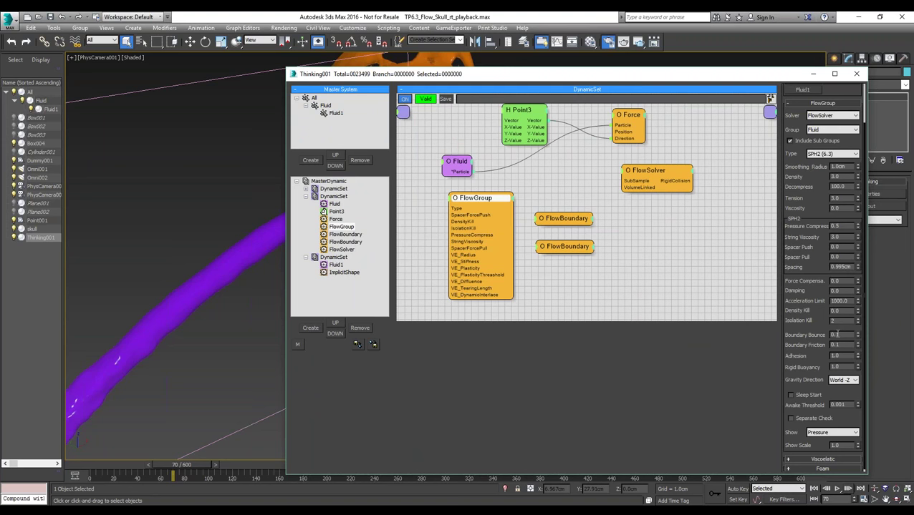
scroll(830, 335, up, 2)
scroll(828, 337, down, 1)
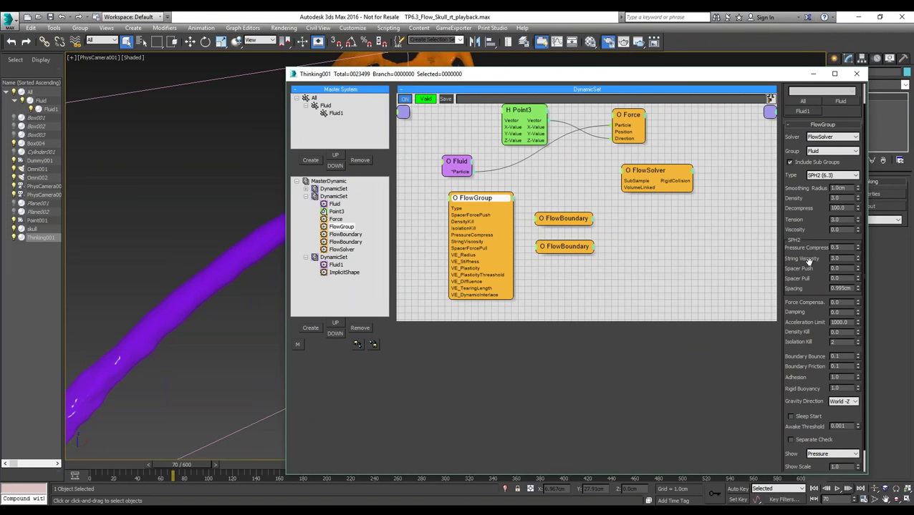
Set Pressure Compress of the FlowGroup operator to 3 and clear the thinkingParticles and Render Setup windows away from the skull.
double_click(844, 246)
text(3)
key(Return)
click(810, 77)
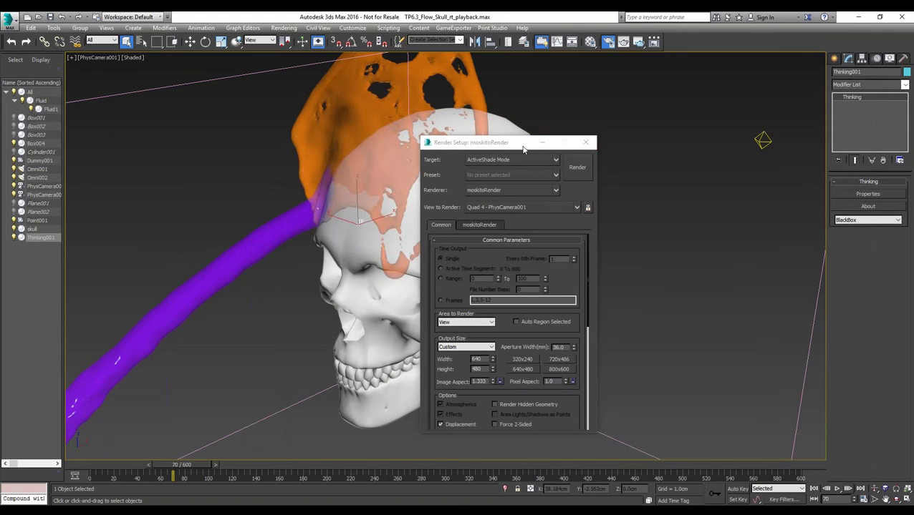
drag(510, 142, 692, 112)
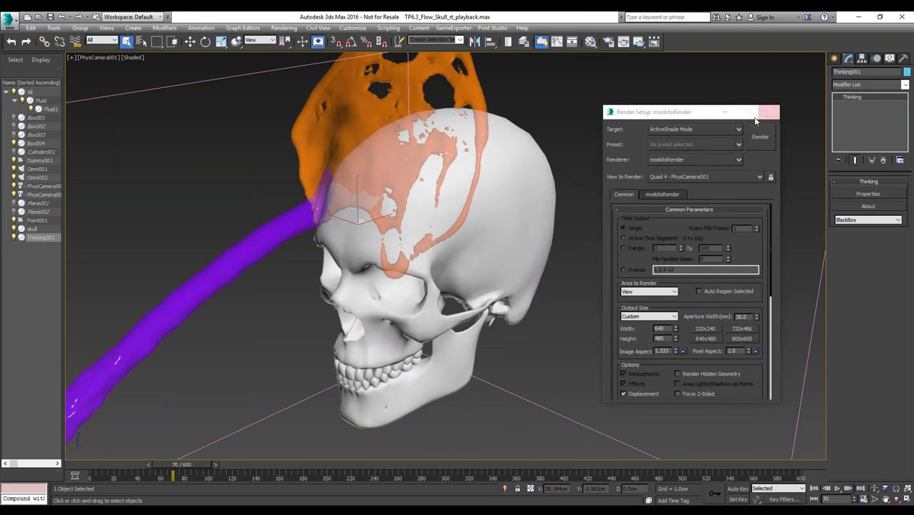
Close Render Setup and play the fluid animation from frame 0 in the viewport, stopping it at frame 65.
click(768, 111)
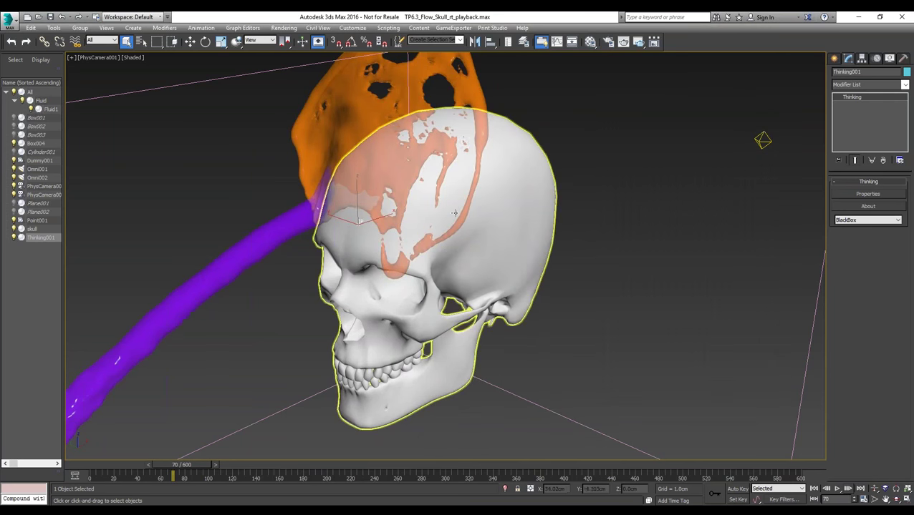
click(814, 489)
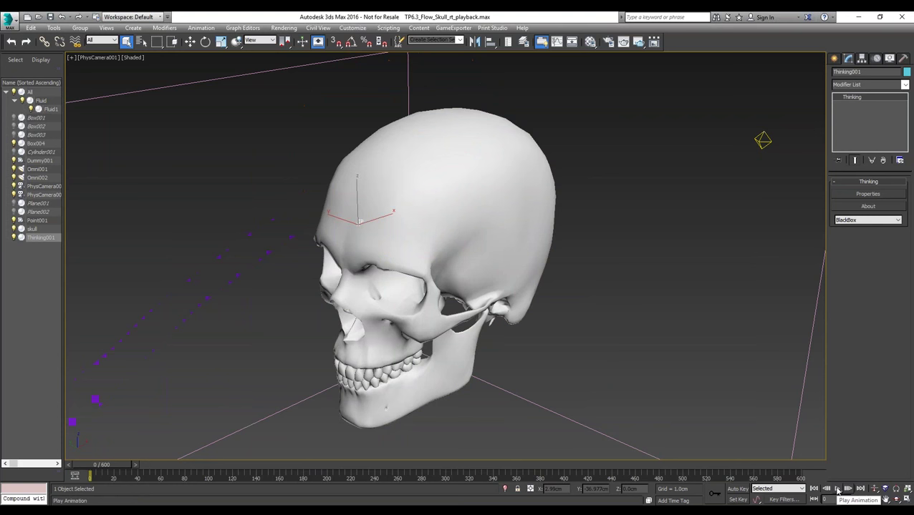
click(837, 489)
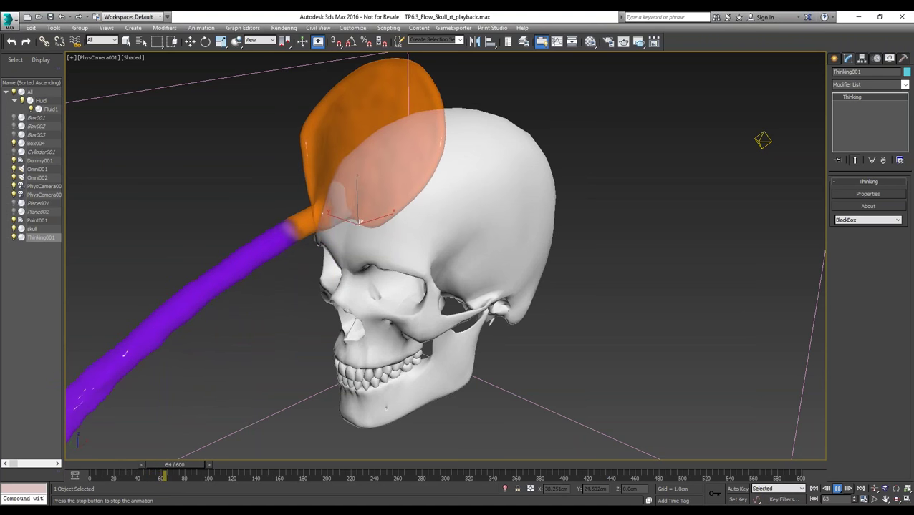
key(slash)
Start an ActiveShade render of the skull and play the fluid animation with it updating, ending back at frame 0.
click(607, 42)
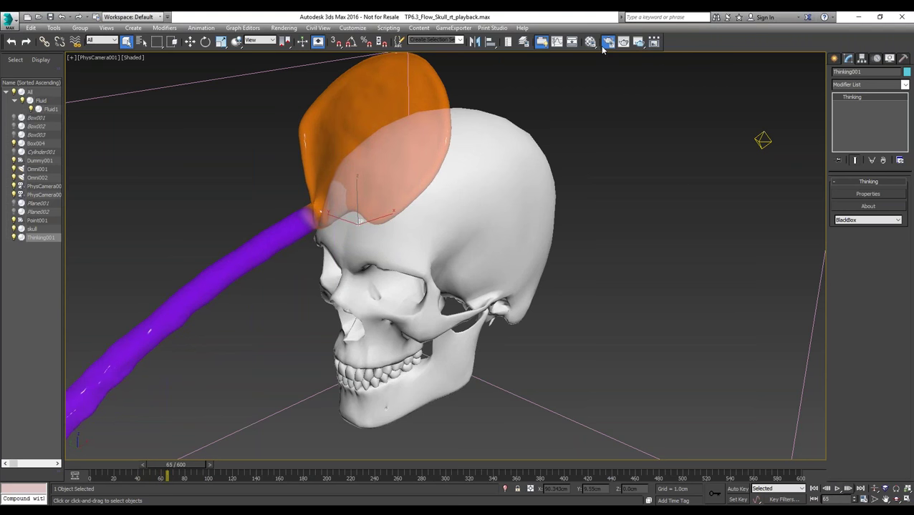
click(760, 137)
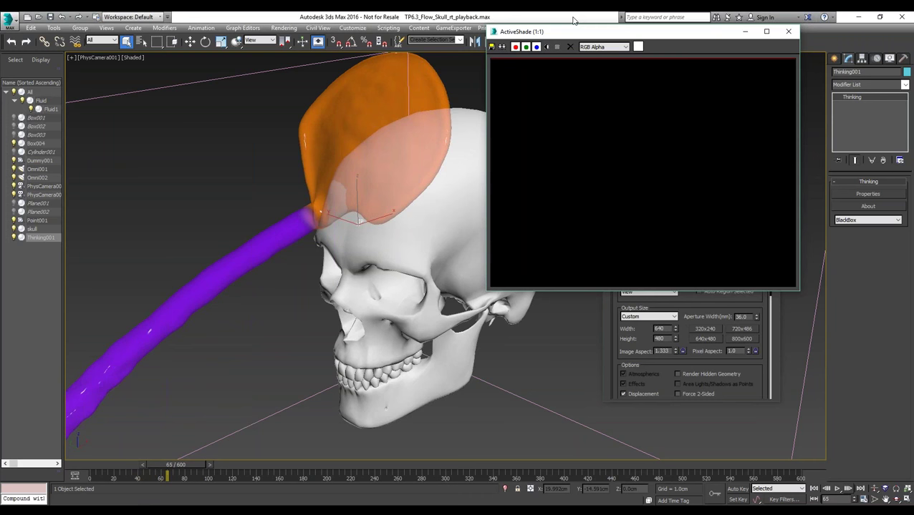
click(572, 22)
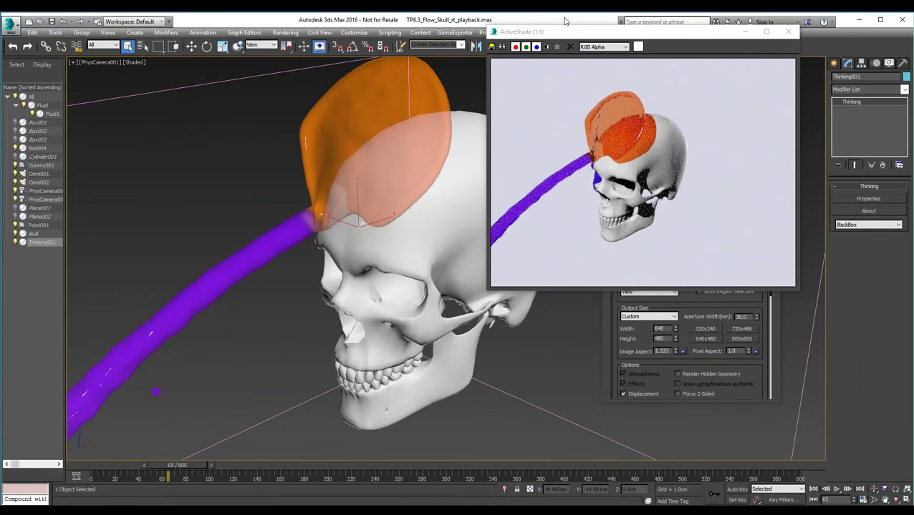
drag(589, 31, 621, 79)
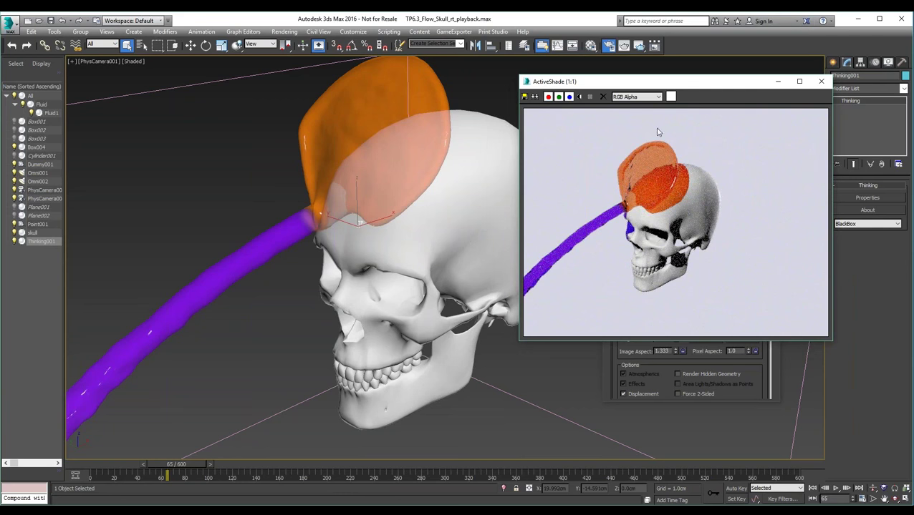
click(836, 489)
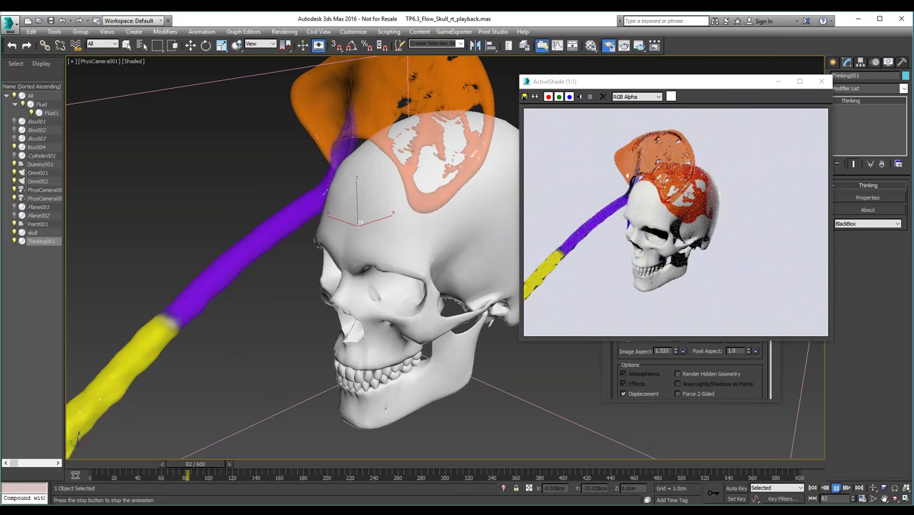
click(813, 488)
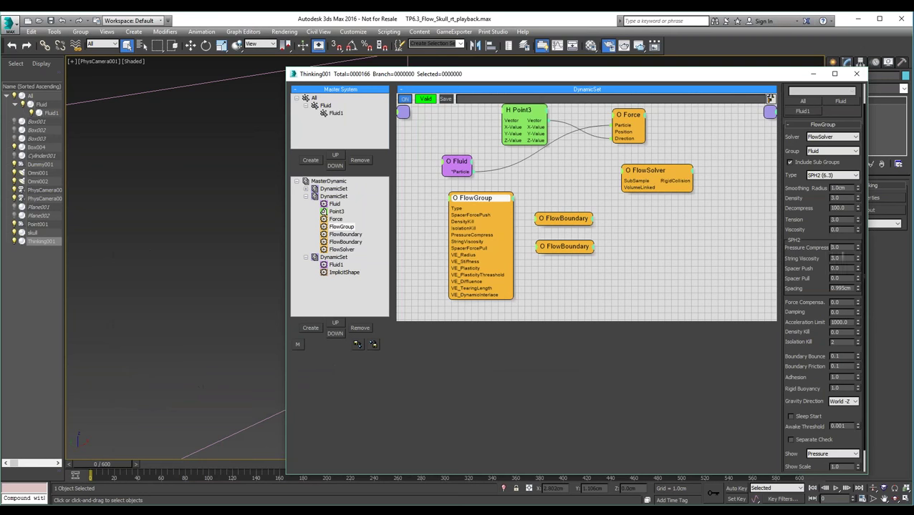
Set the FlowGroup operator's Pressure Compress to 0.5, Density to 6 and Decompress to 150, and put the thinkingParticles window away.
double_click(849, 248)
text(0.5)
key(Return)
double_click(841, 198)
text(6)
key(Return)
double_click(836, 208)
text(150)
key(Return)
click(811, 74)
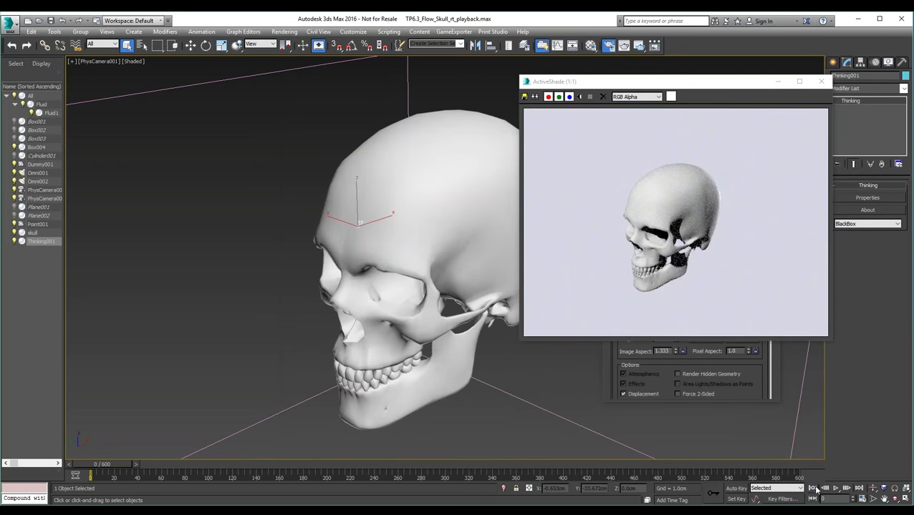
Play the fluid animation from frame 0 with ActiveShade updating and stop it at frame 72.
click(844, 488)
click(814, 490)
click(835, 489)
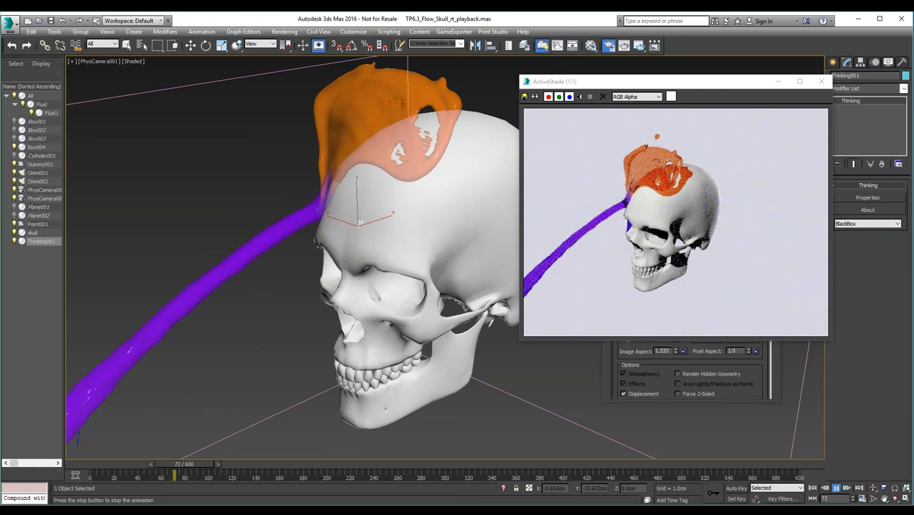
click(127, 45)
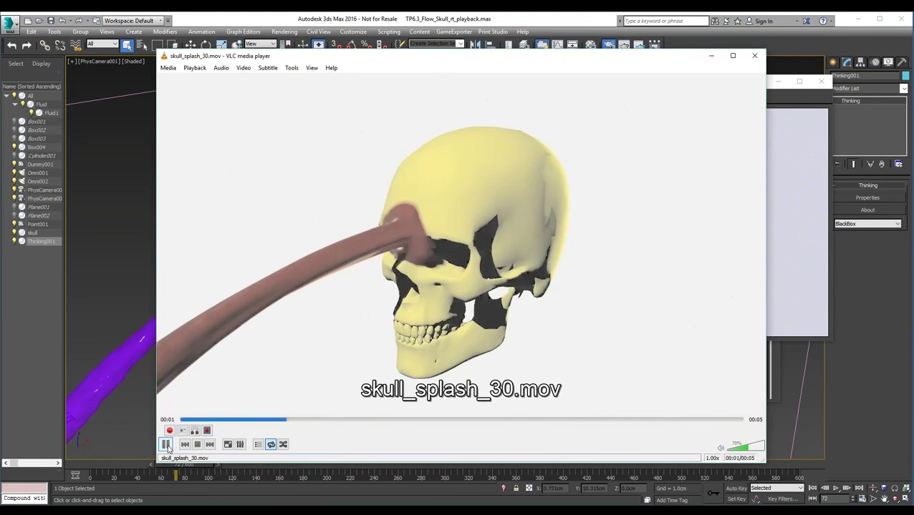
Review the clip skull_splash_30.mov in VLC media player, pausing it at several moments of the splash, and close it.
click(166, 445)
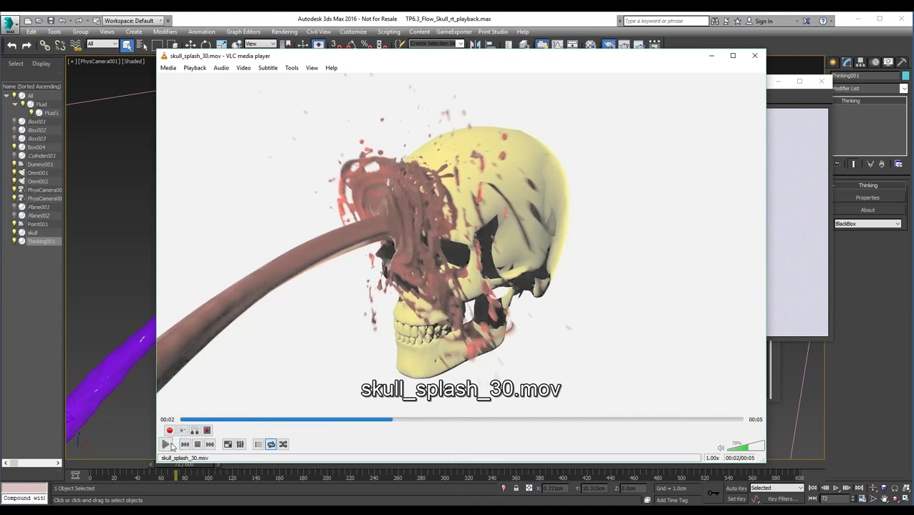
click(167, 444)
click(166, 445)
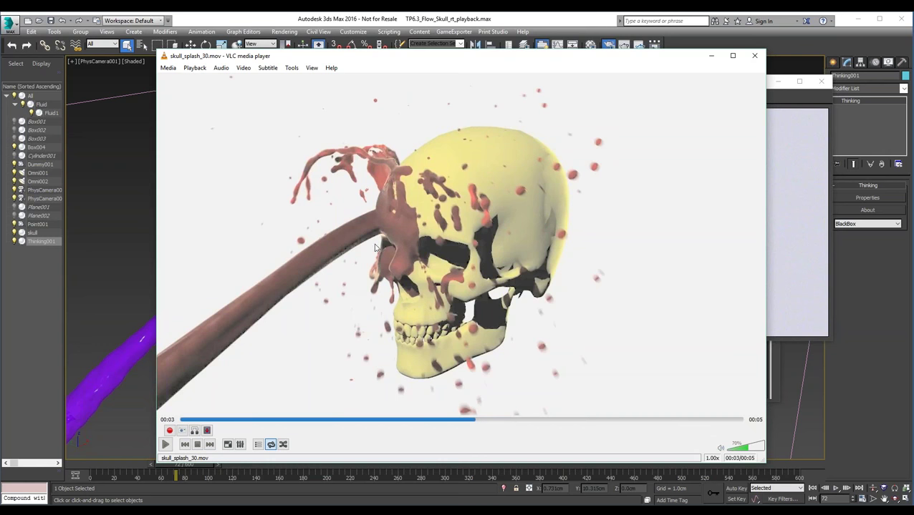
click(166, 445)
key(space)
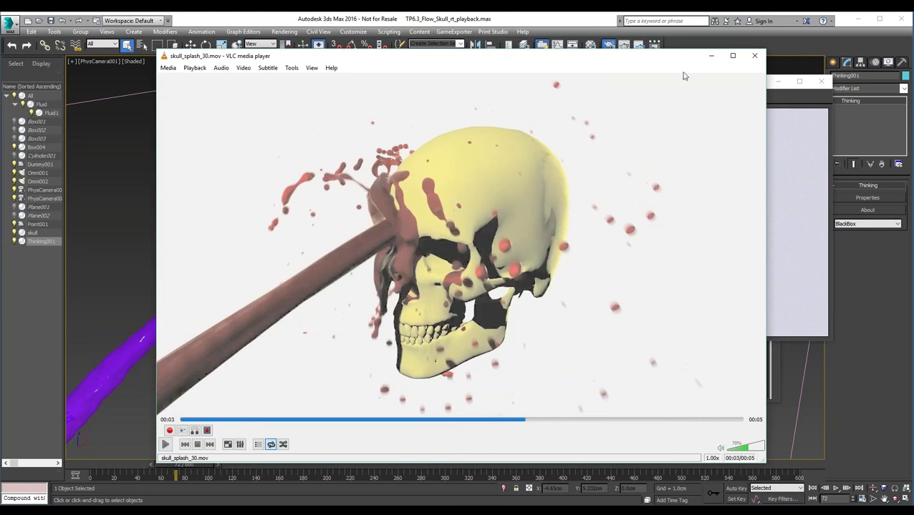
click(754, 55)
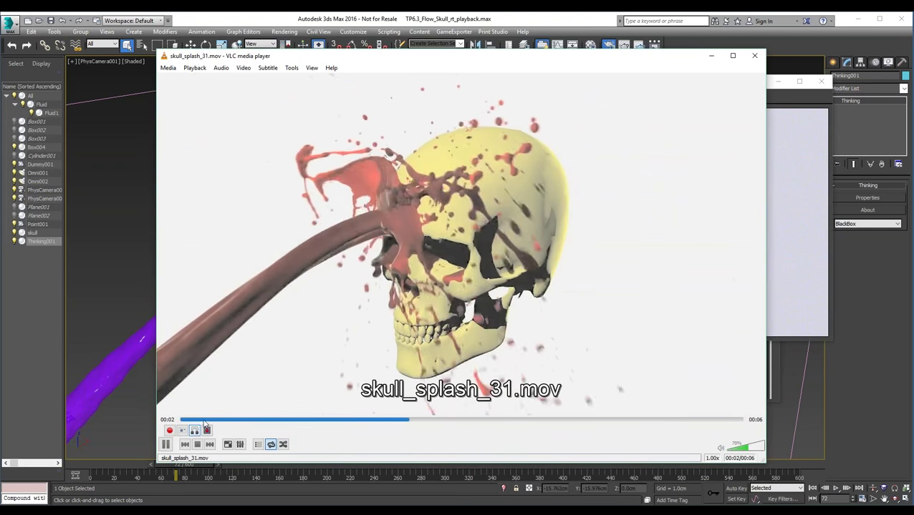
Review skull_splash_31.mov and skull_splash_32.mov, pausing each around the splash on the skull and closing it.
key(space)
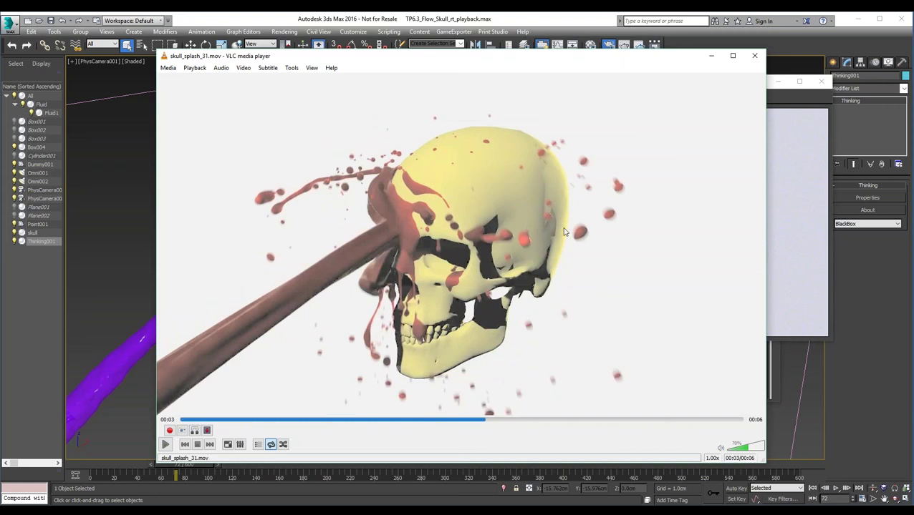
click(755, 56)
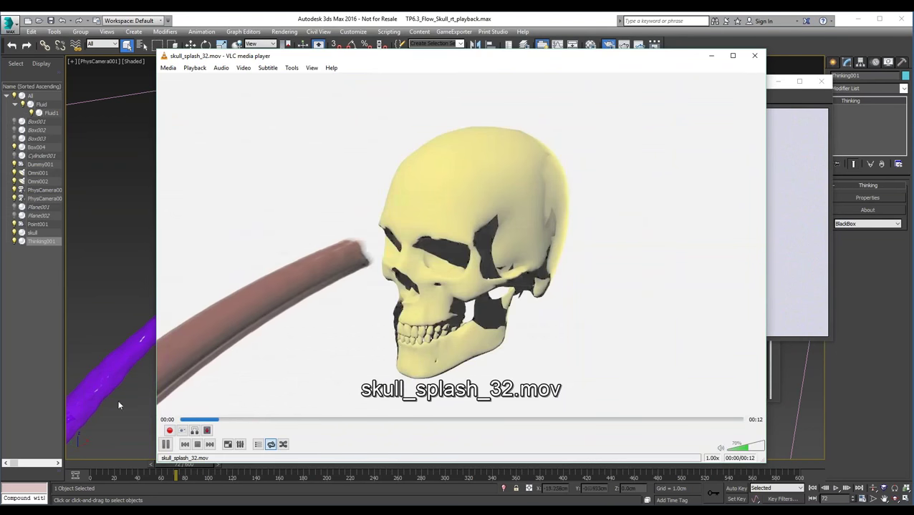
click(165, 444)
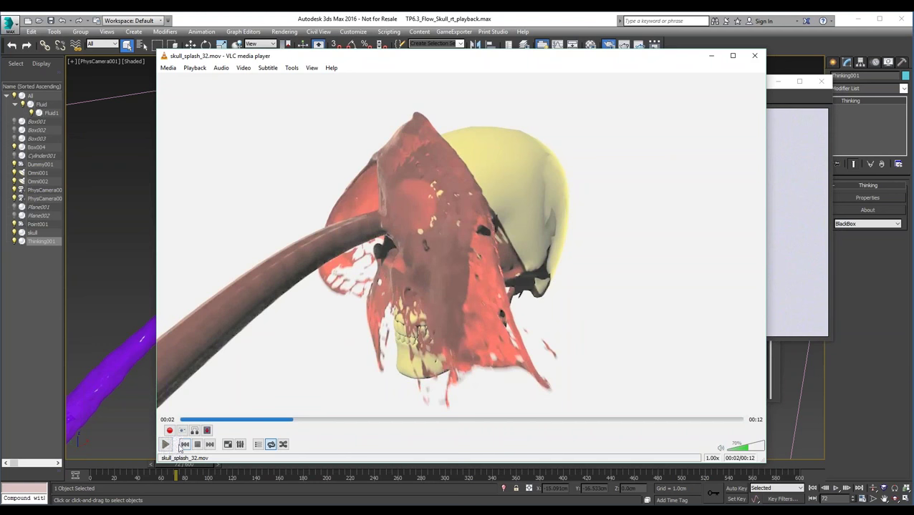
click(166, 445)
click(165, 445)
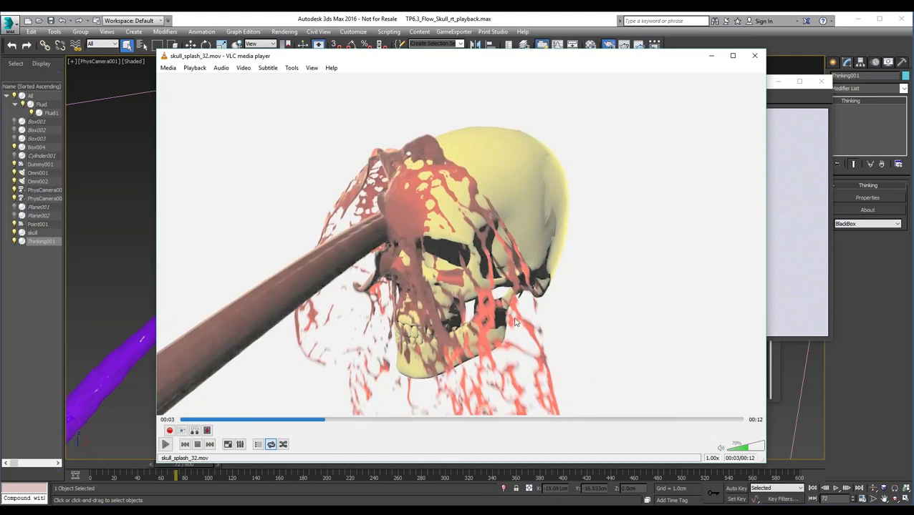
click(755, 57)
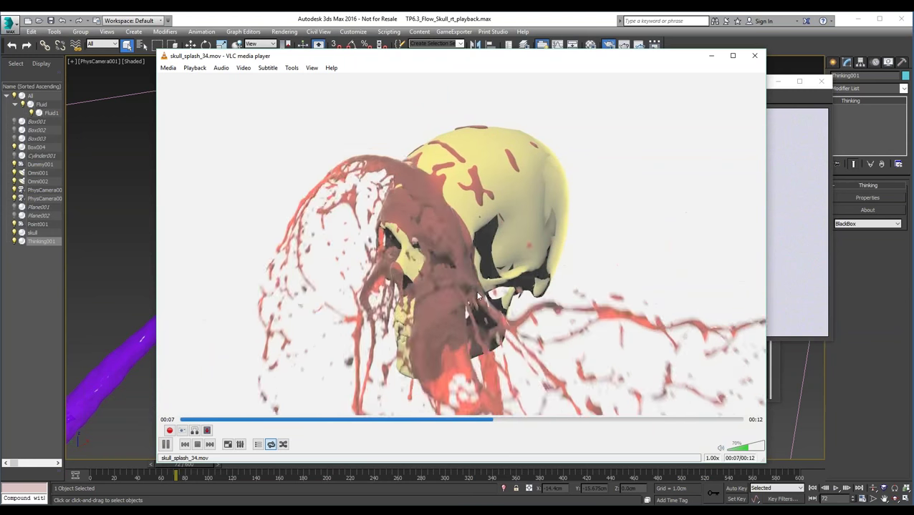
Close skull_splash_34.mov and examine the fluid sheet in skull_splash_35.mov with playback paused at about 2 seconds.
click(752, 54)
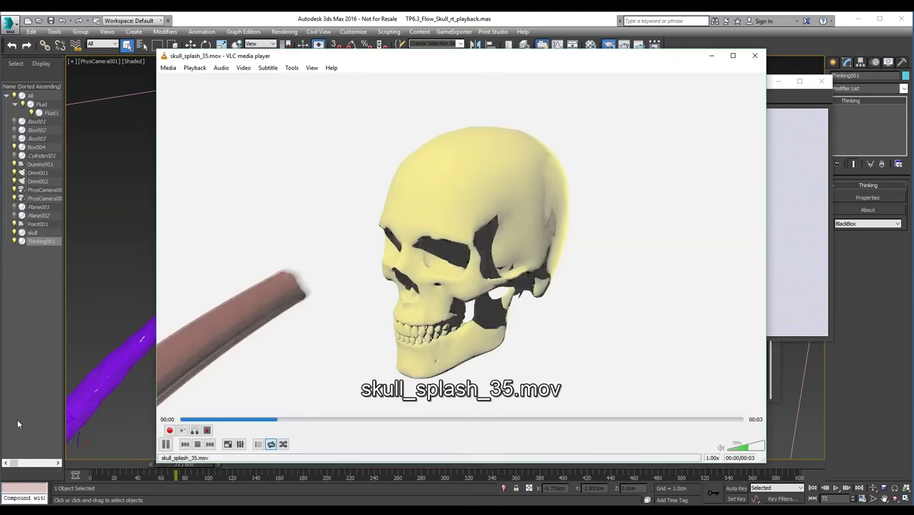
click(165, 445)
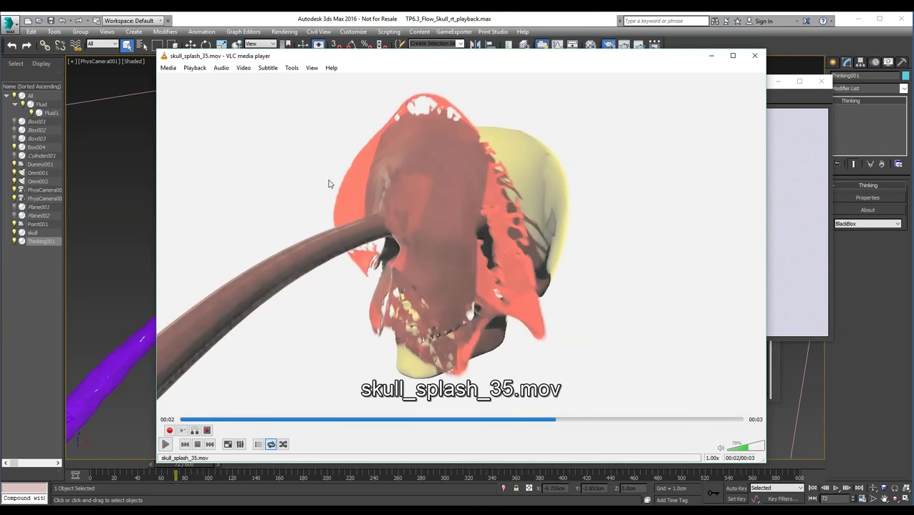
click(165, 444)
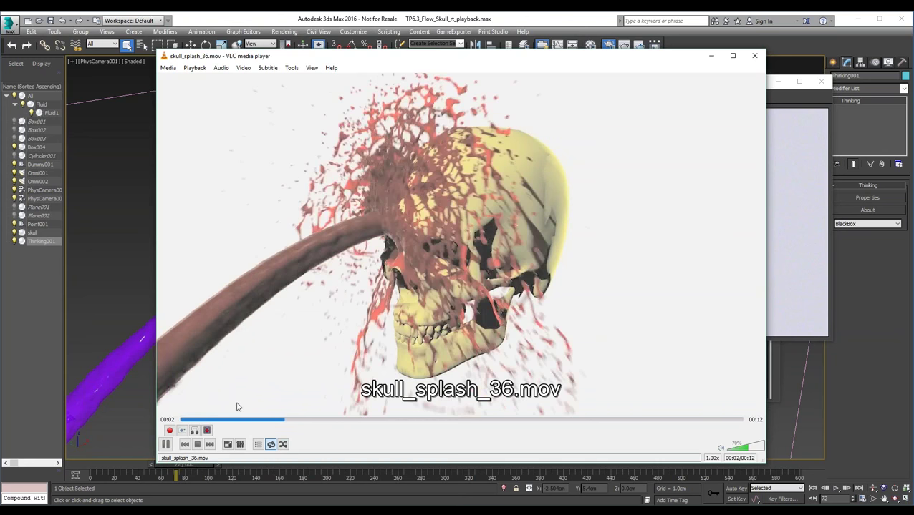
Pause skull_splash_36.mov, scrub through its splash up to about 4 seconds and close the clip.
click(165, 445)
drag(659, 66, 670, 99)
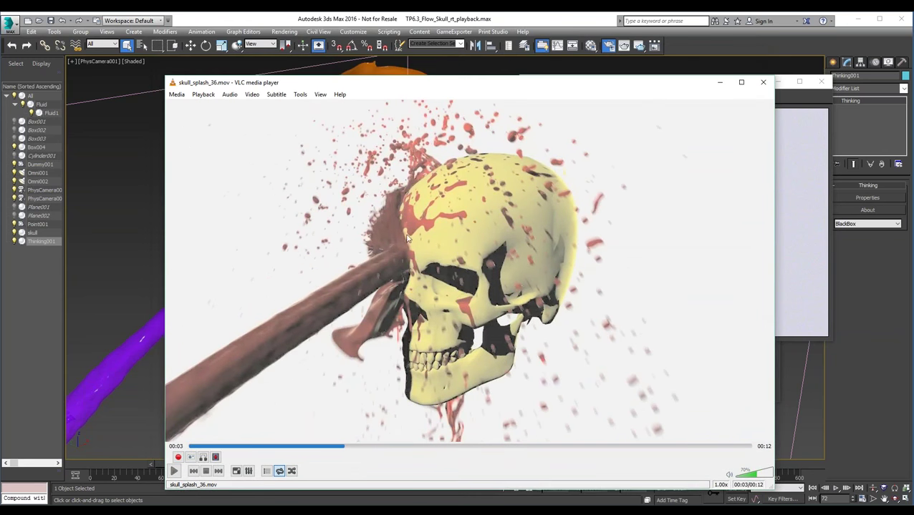
click(259, 446)
drag(261, 449, 293, 449)
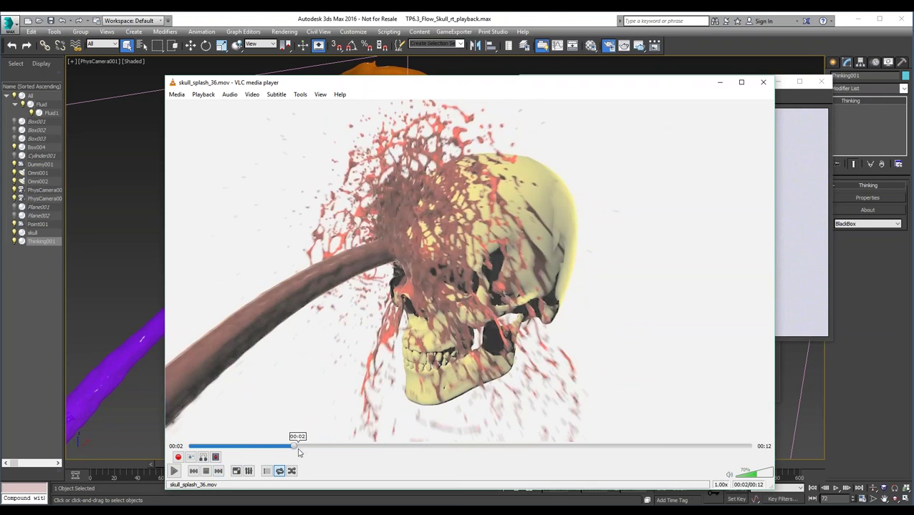
drag(301, 448, 391, 445)
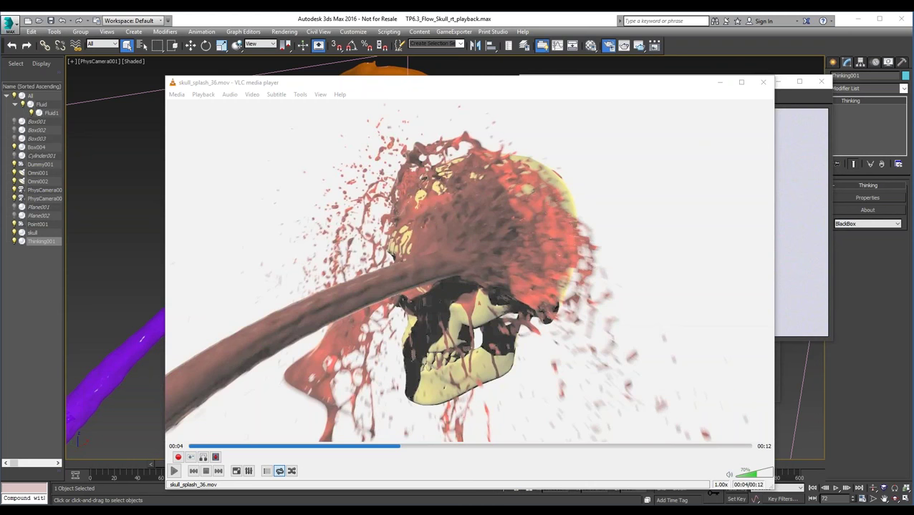
click(764, 85)
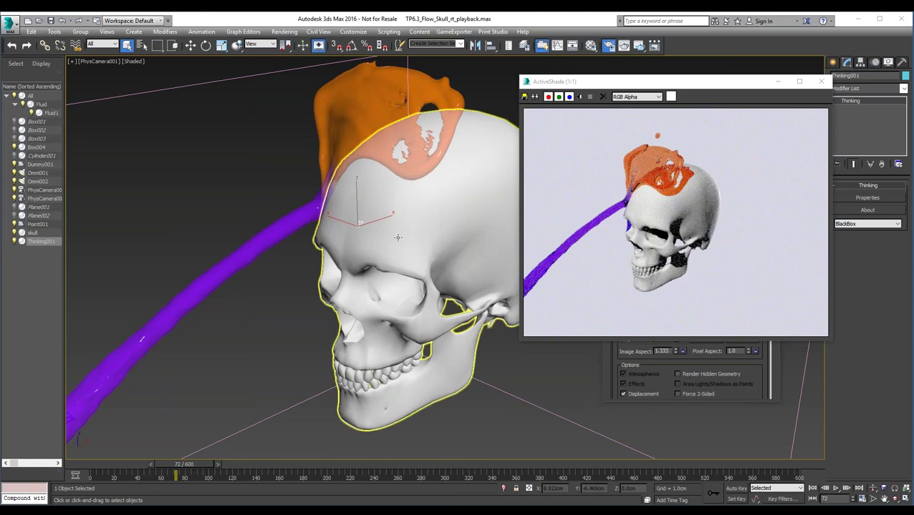
Orbit the PhysCamera001 view around the skull at frame 72 to examine the fluid with ActiveShade updating.
mouse_move(405, 234)
alt+middle_down()
mouse_move(430, 223)
mouse_move(418, 241)
mouse_move(394, 242)
alt+middle_up()
click(894, 499)
drag(333, 261, 340, 262)
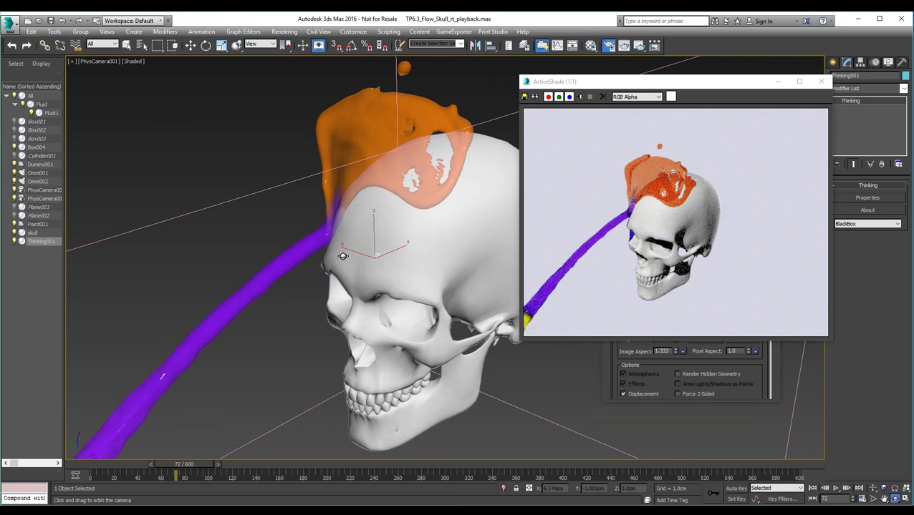
drag(421, 269, 388, 299)
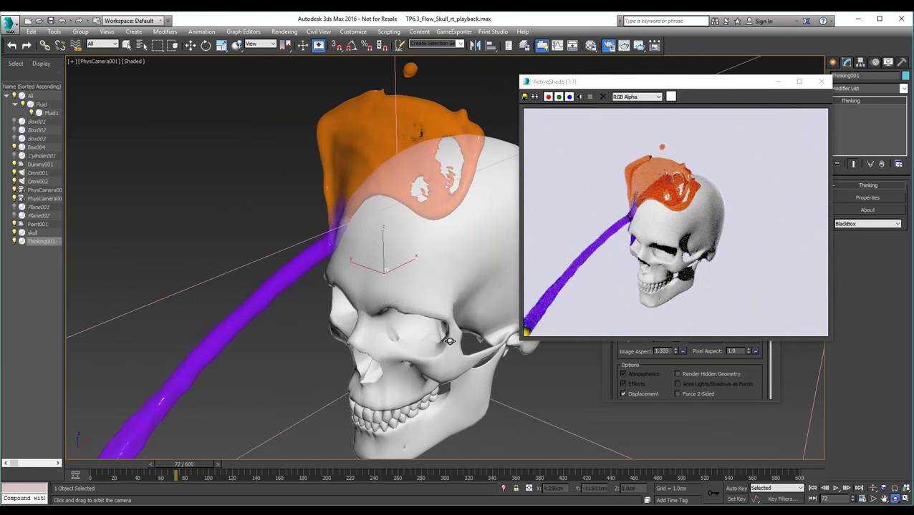
drag(438, 341, 378, 324)
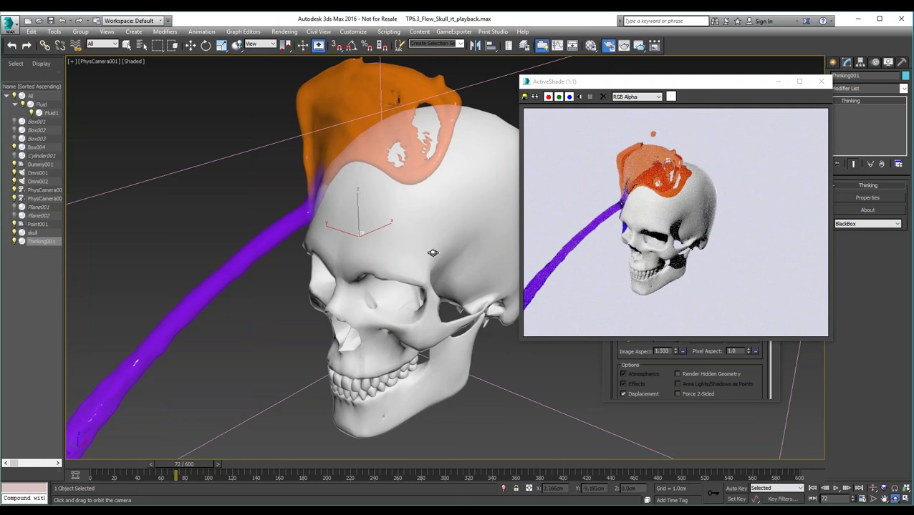
drag(384, 252, 385, 256)
click(874, 491)
drag(426, 257, 429, 261)
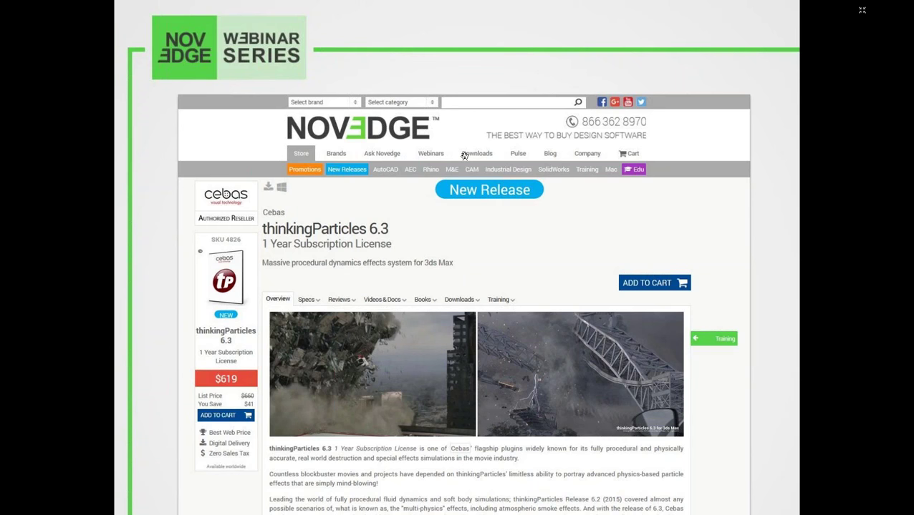
key(Right)
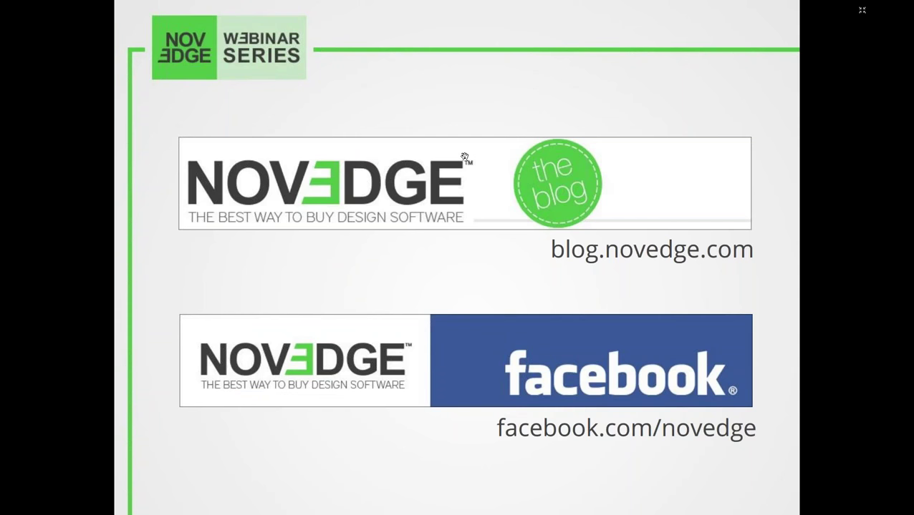
key(Right)
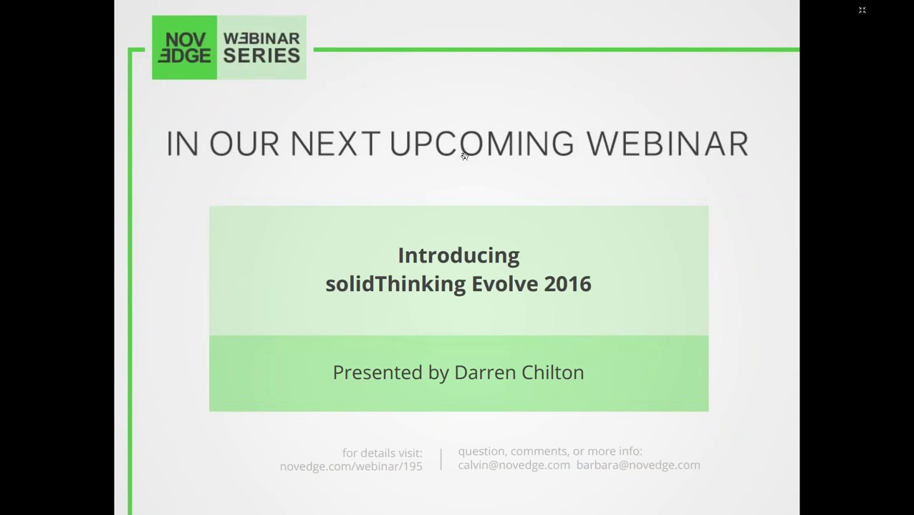
key(Right)
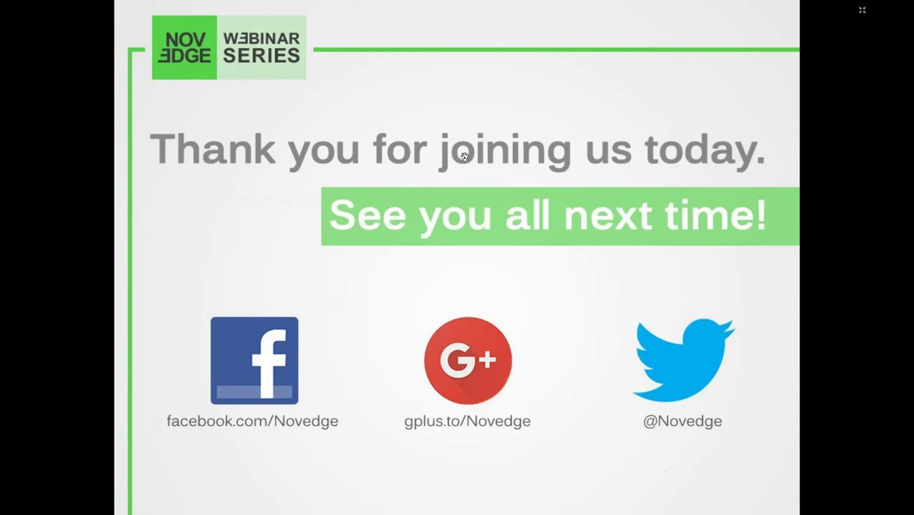